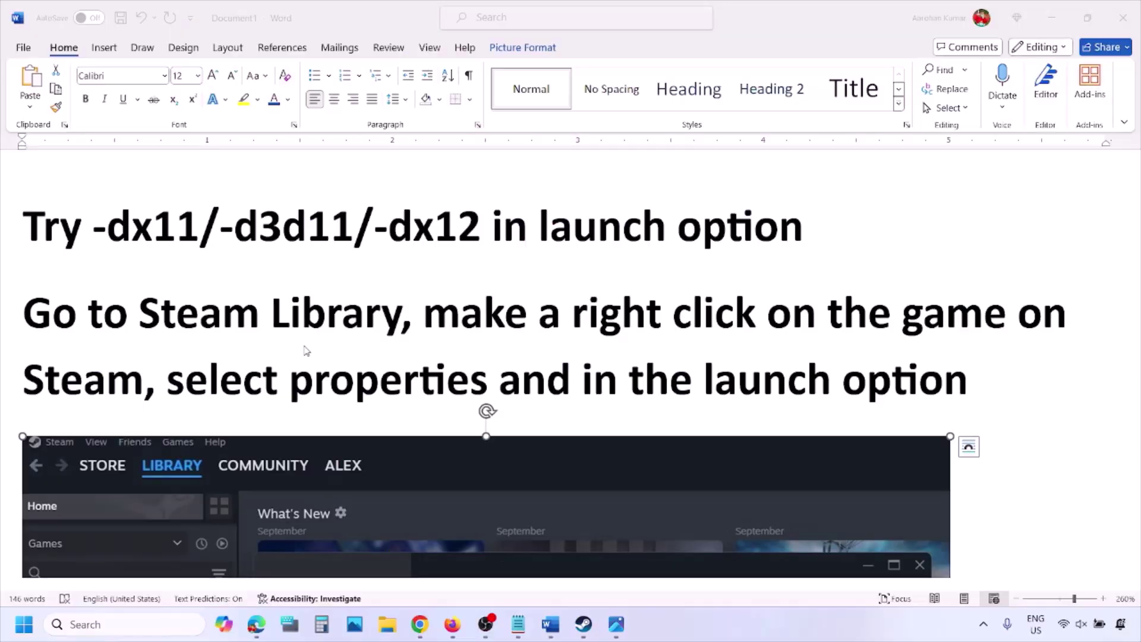
Review the written instructions for opening a Steam game's properties, highlighting the key phrases, and examine the -dx11 launch option example
scroll(237, 337, down, 3)
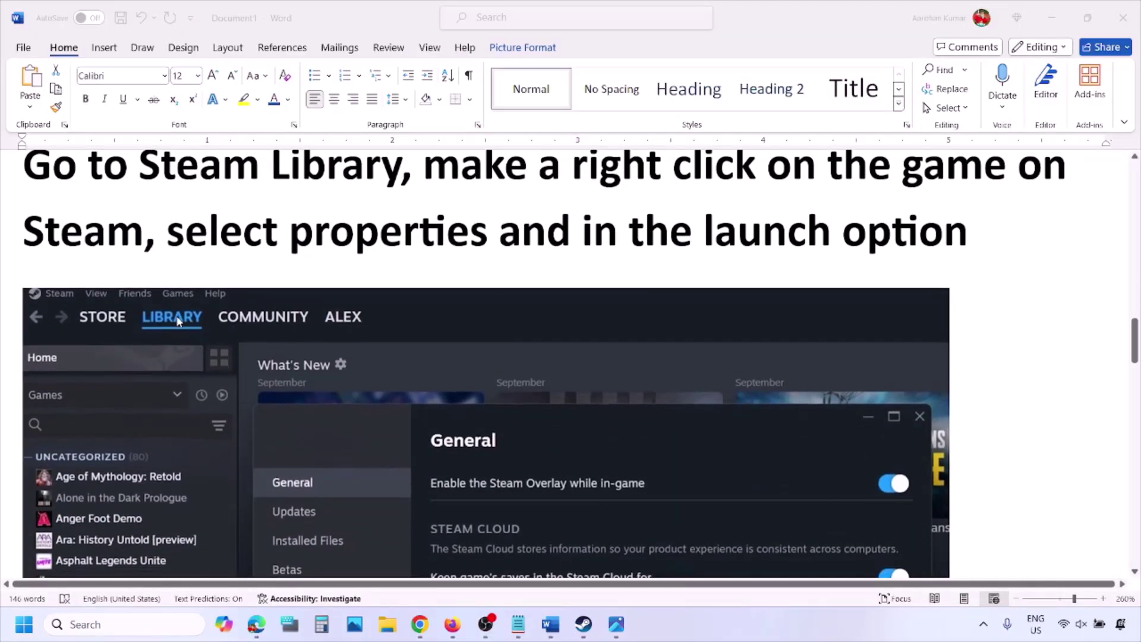
click(435, 179)
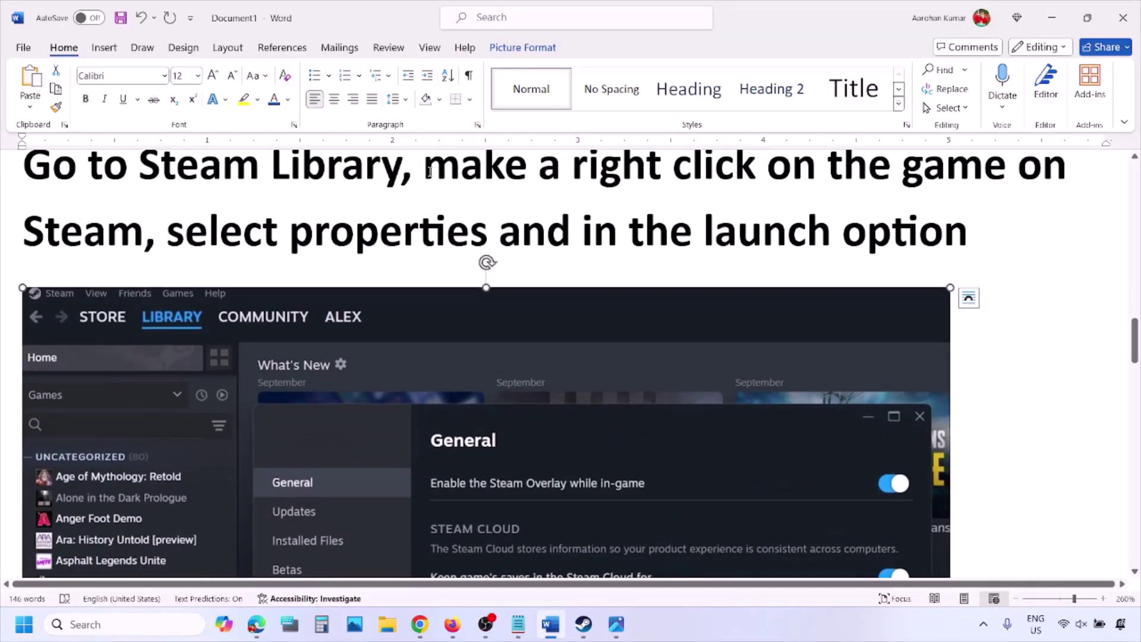
drag(424, 172, 1018, 182)
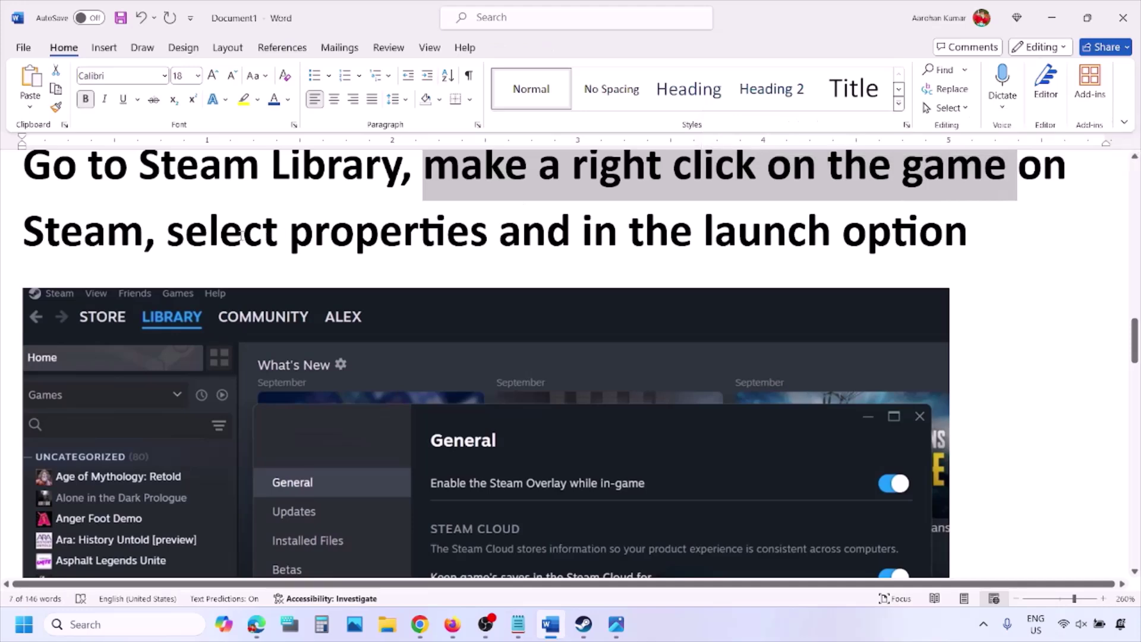
drag(279, 232, 491, 235)
scroll(491, 239, down, 5)
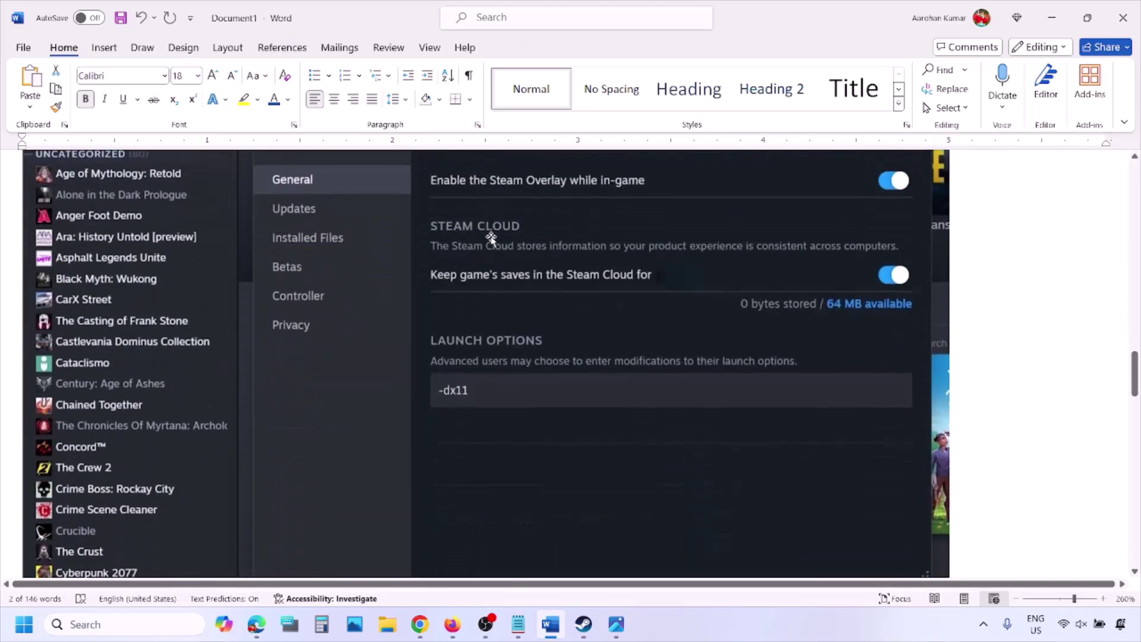
scroll(491, 239, up, 1)
right_click(491, 305)
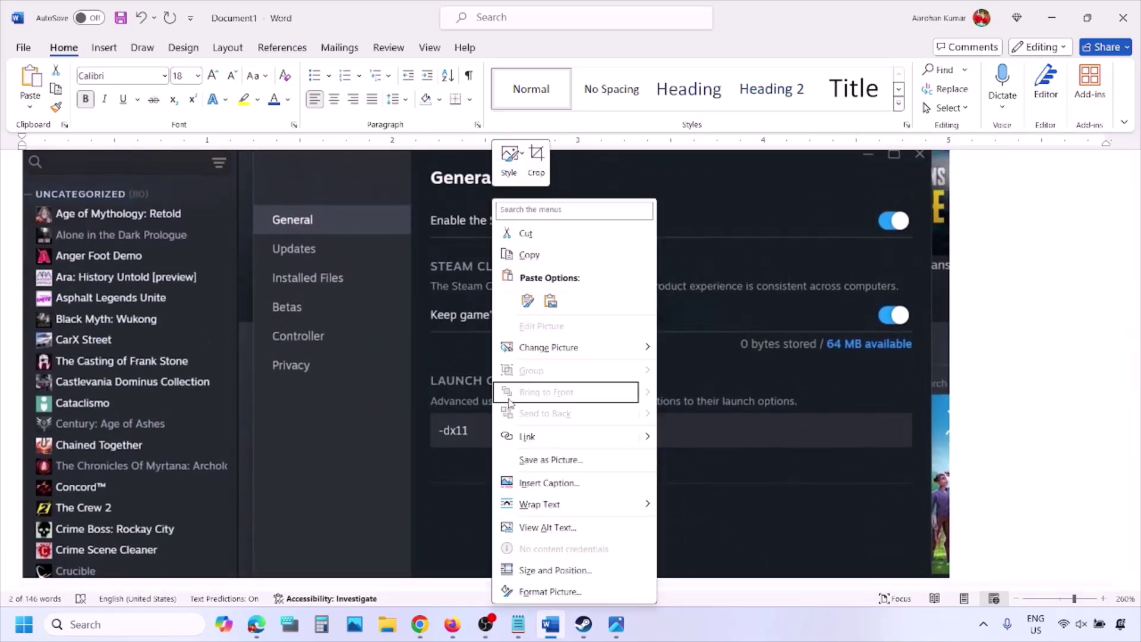
click(452, 436)
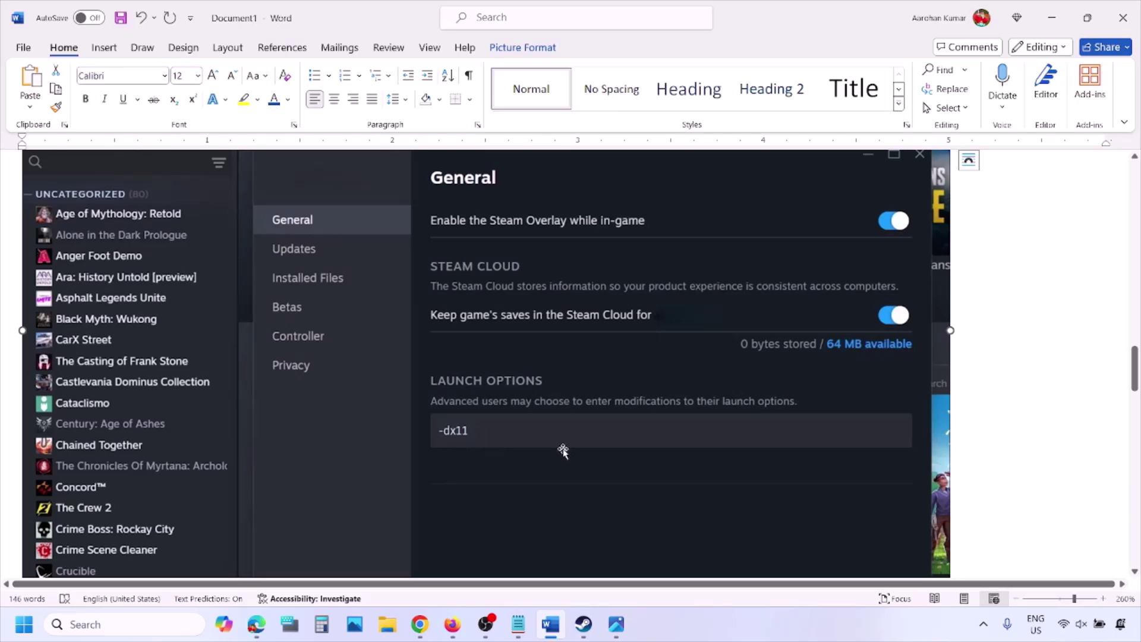
Examine the example pictures for the -d3d11 and -dx12 launch options further down the document
scroll(563, 450, down, 8)
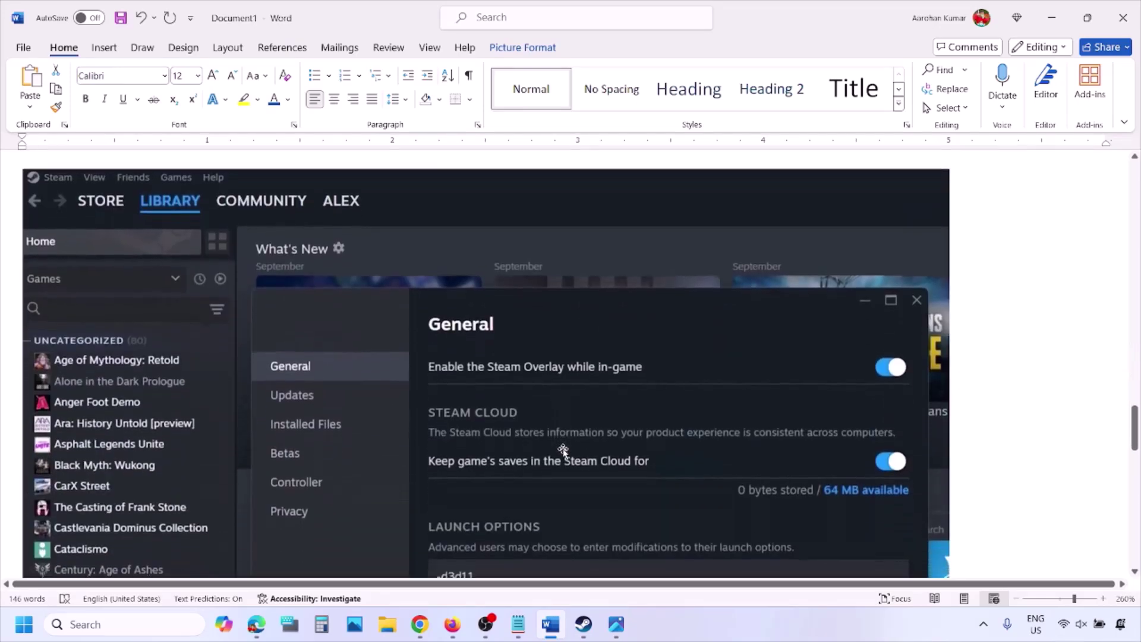
scroll(562, 450, down, 5)
scroll(497, 339, up, 1)
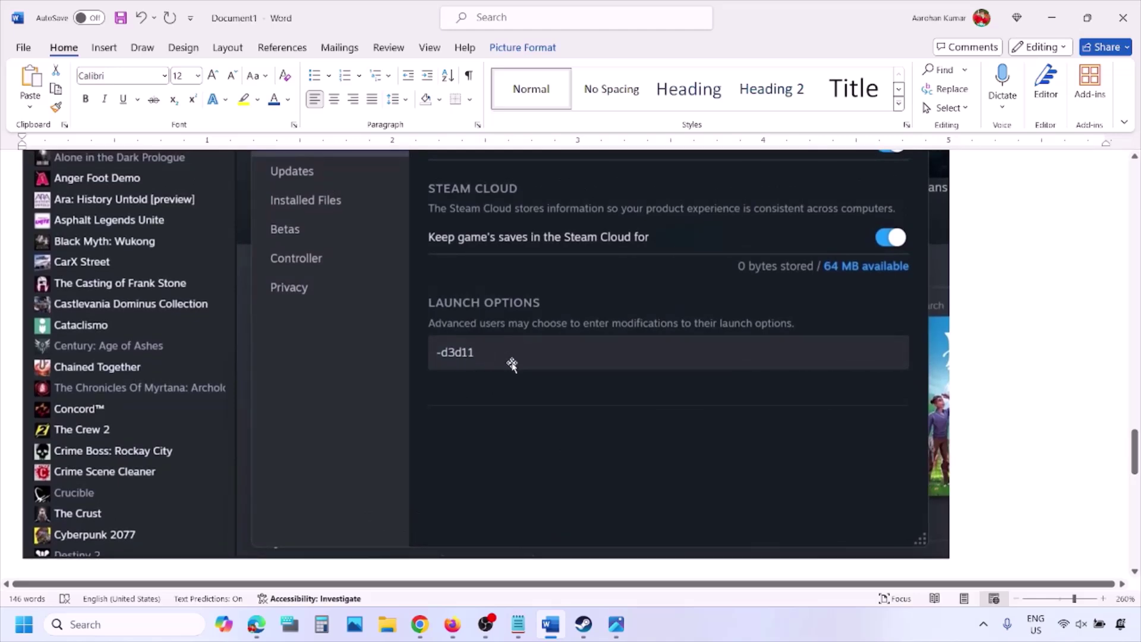
scroll(512, 364, down, 10)
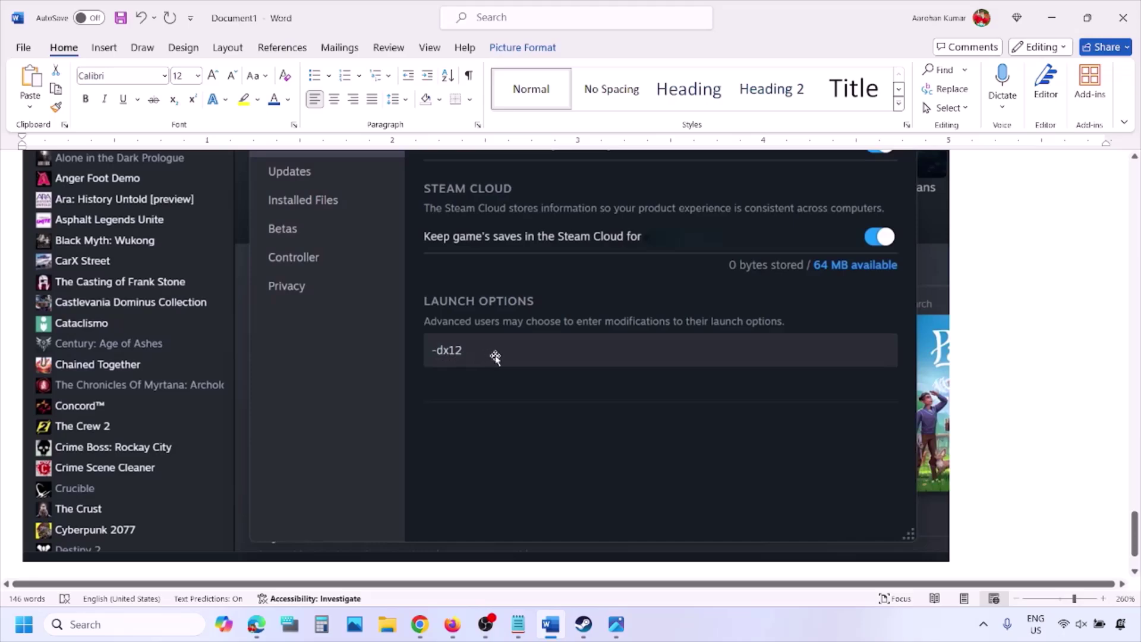
Switch to Steam and bring up the Windows power options to view the Restart choice
key(alt+Tab)
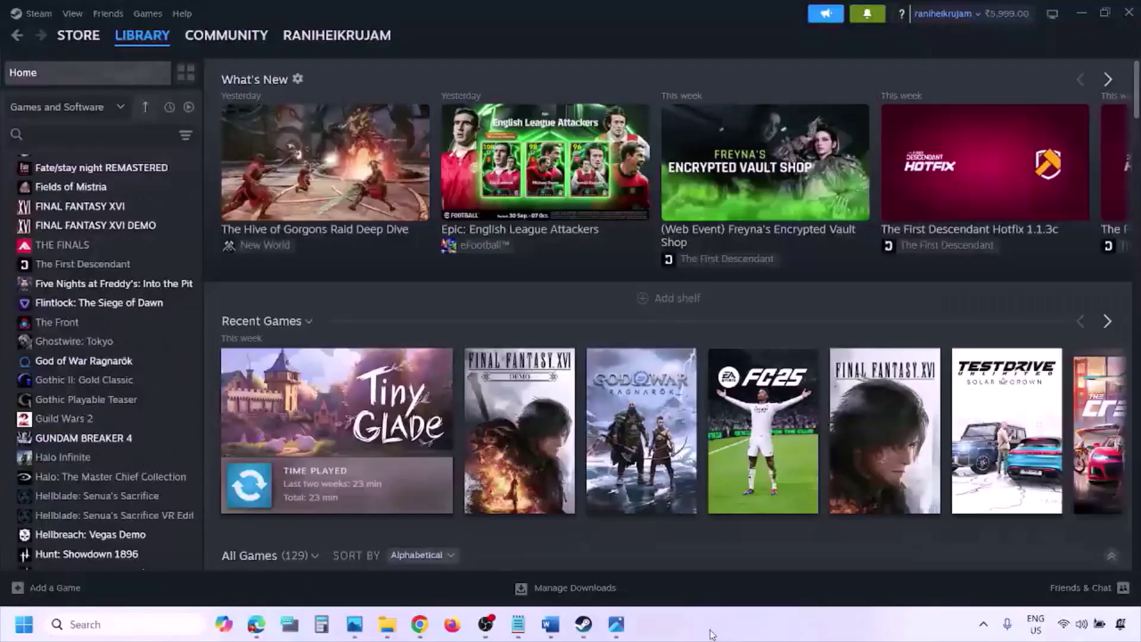
key(super)
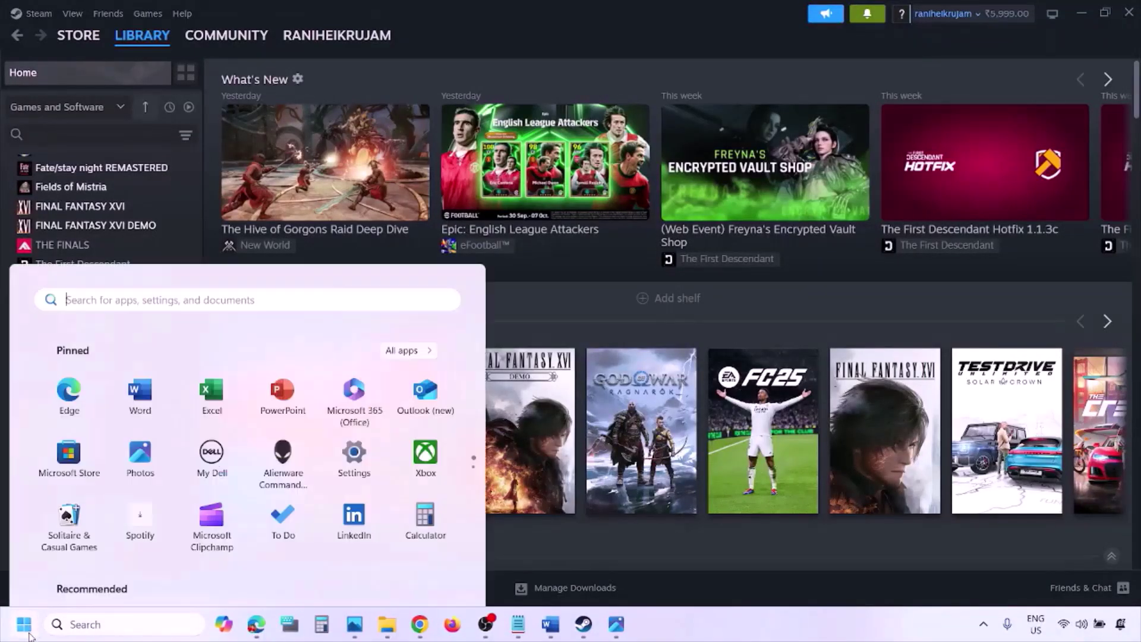
click(432, 574)
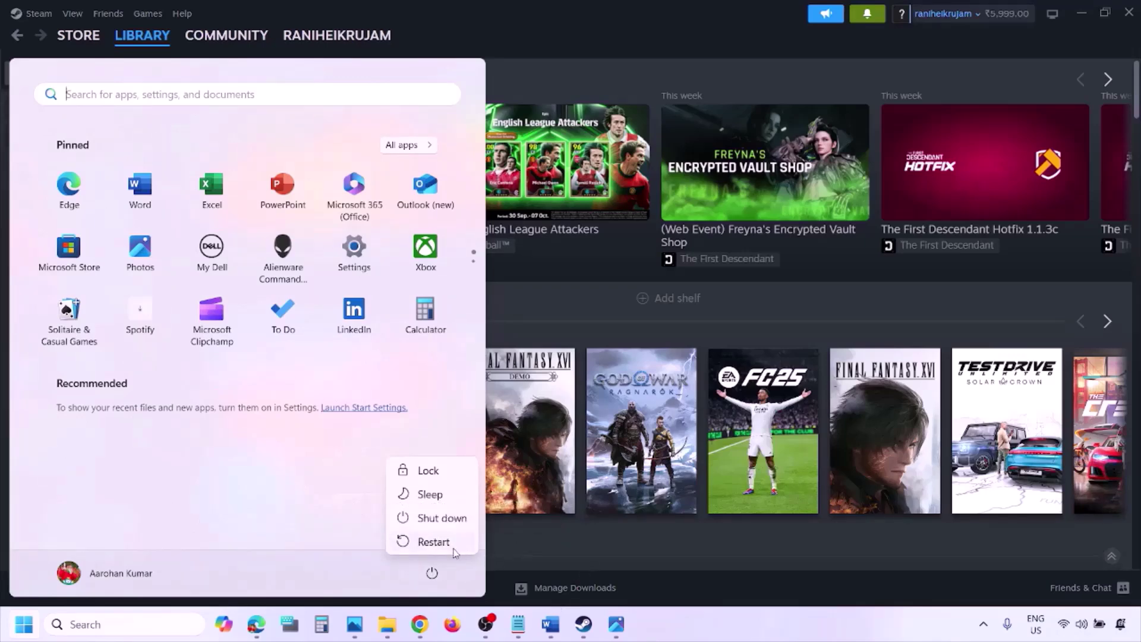
Switch to the Word document and highlight the Step 2 text on running the game as administrator from its installation folder
click(552, 627)
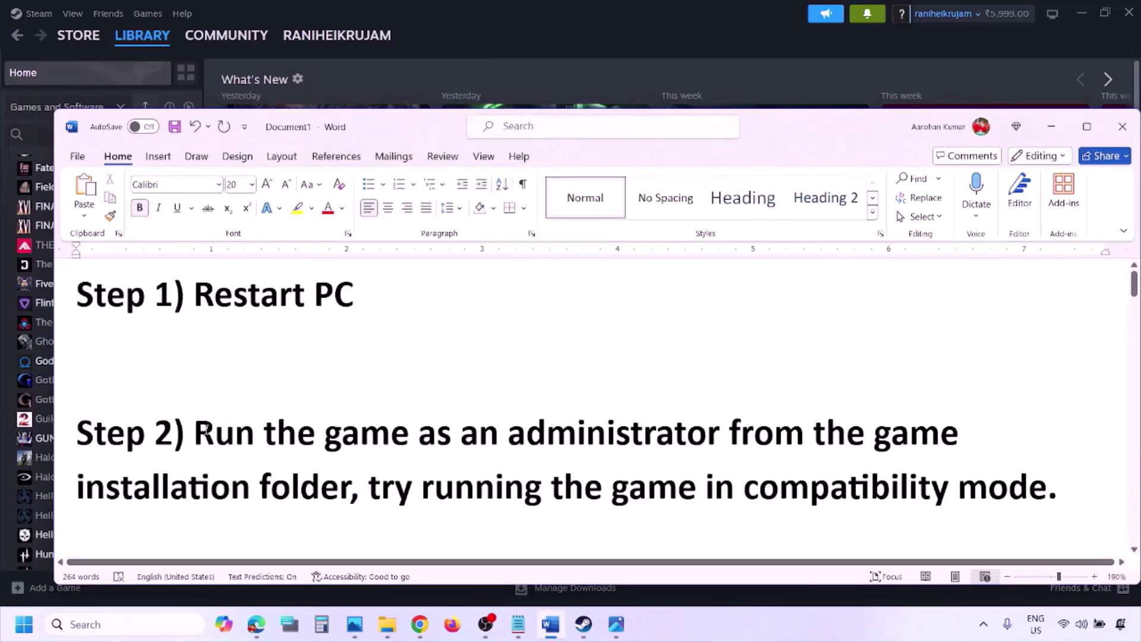
drag(198, 431, 865, 426)
drag(732, 431, 359, 488)
Switch to Photos and examine the Browse local files command in 1.png and the Properties command in 2.png
click(723, 627)
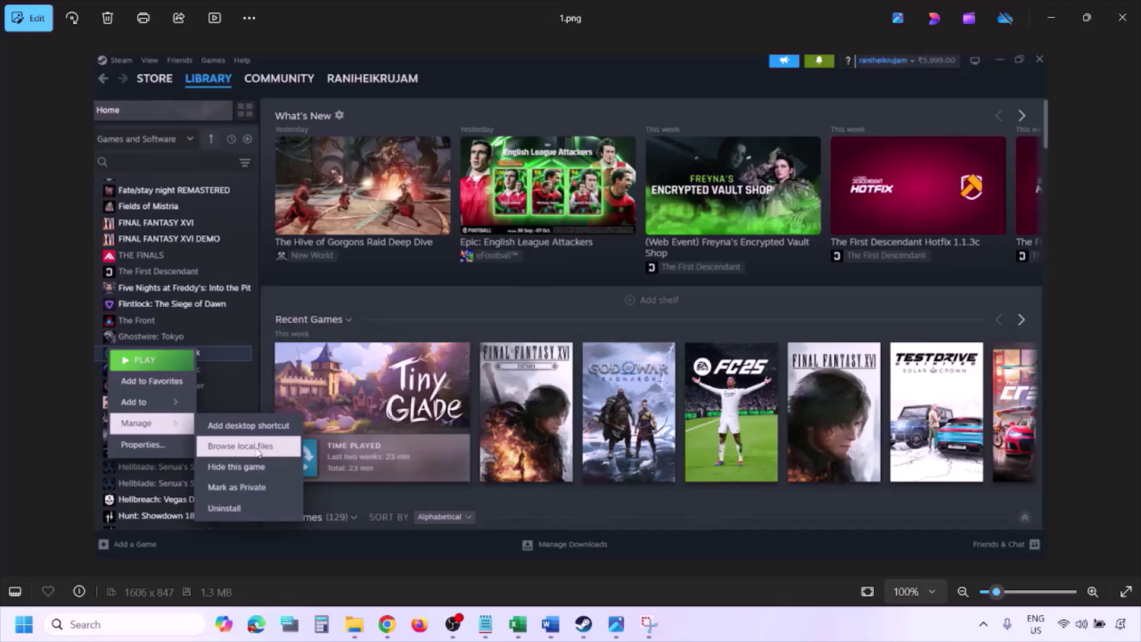
scroll(270, 445, up, 2)
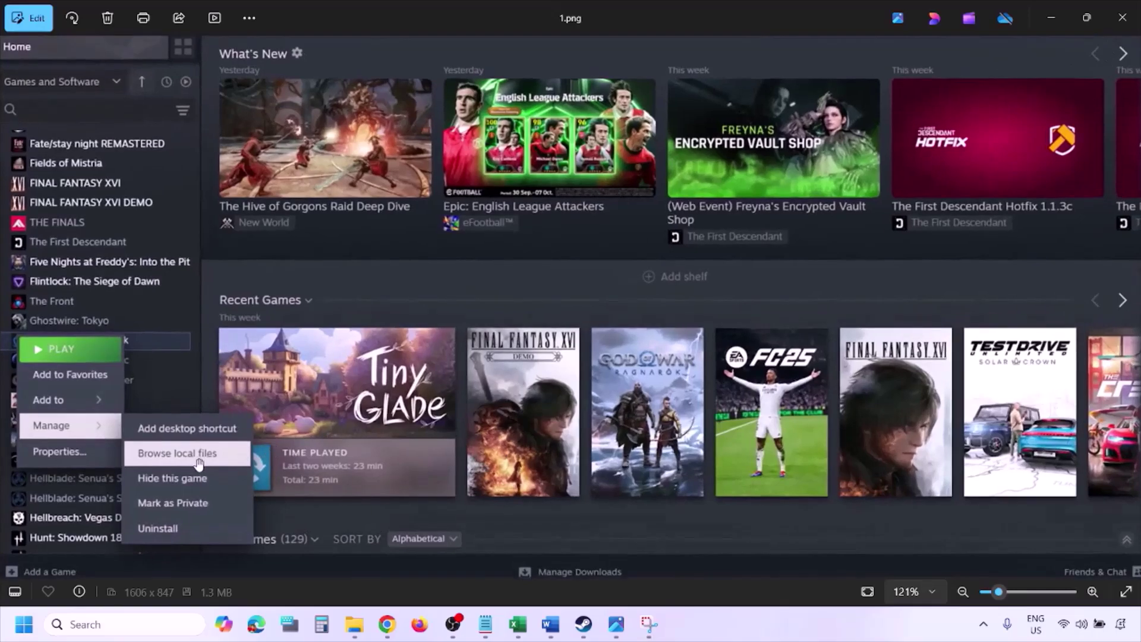
scroll(228, 460, down, 2)
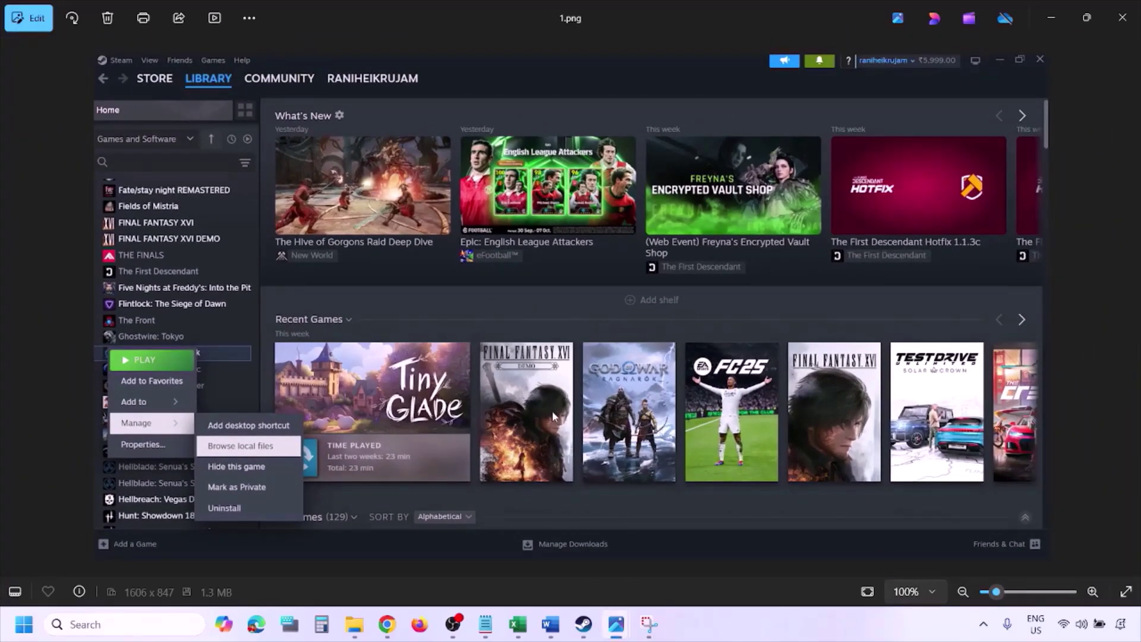
key(Right)
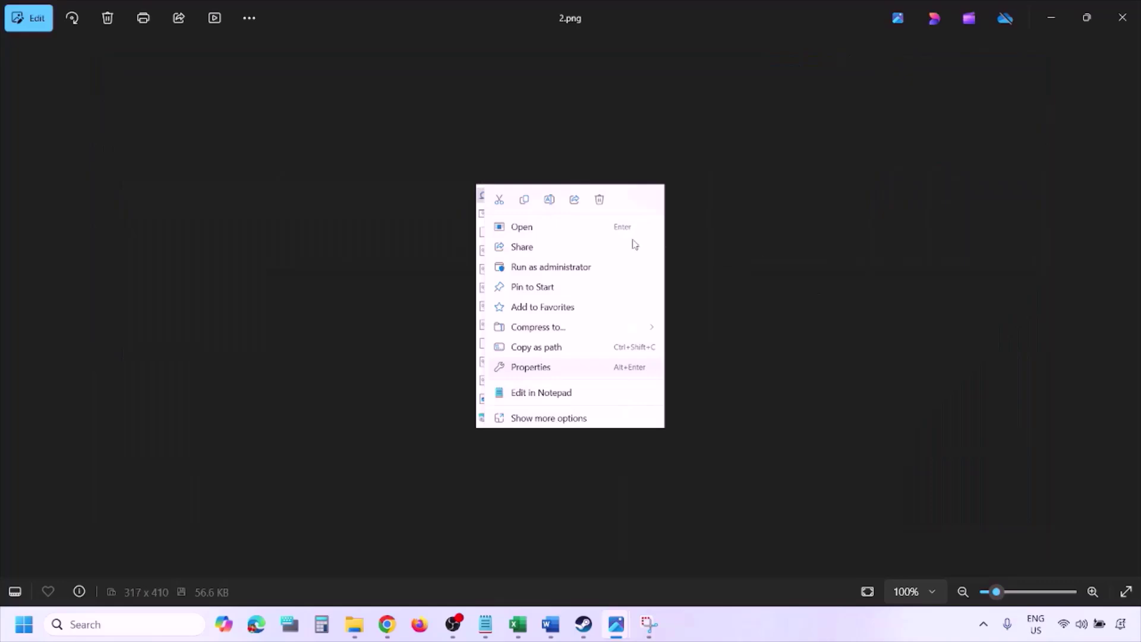
scroll(563, 359, up, 3)
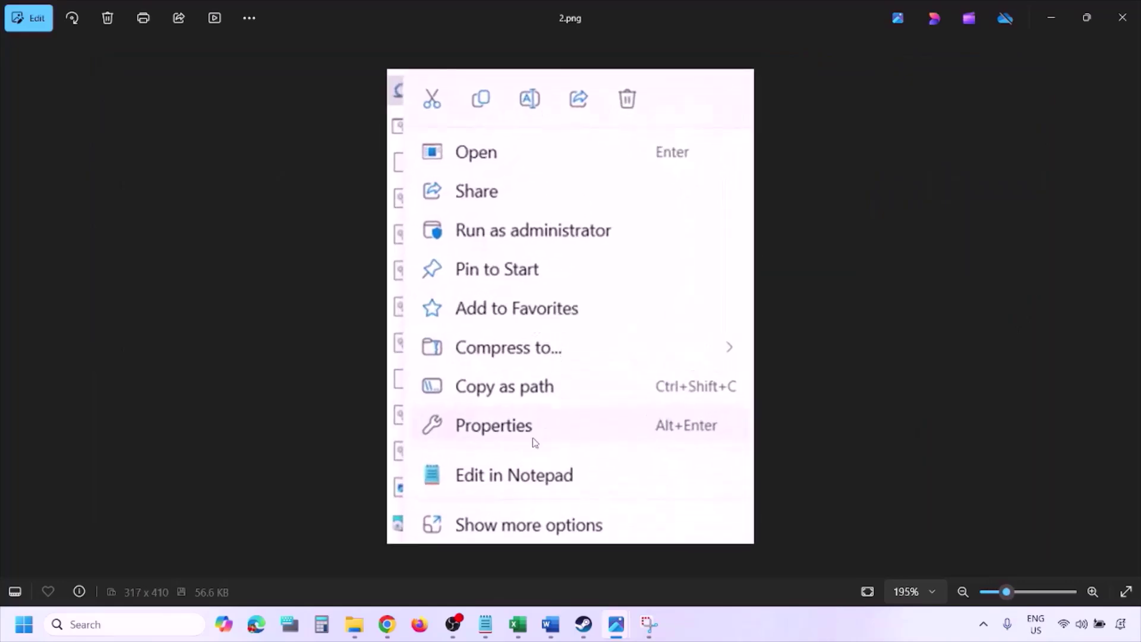
scroll(526, 438, down, 3)
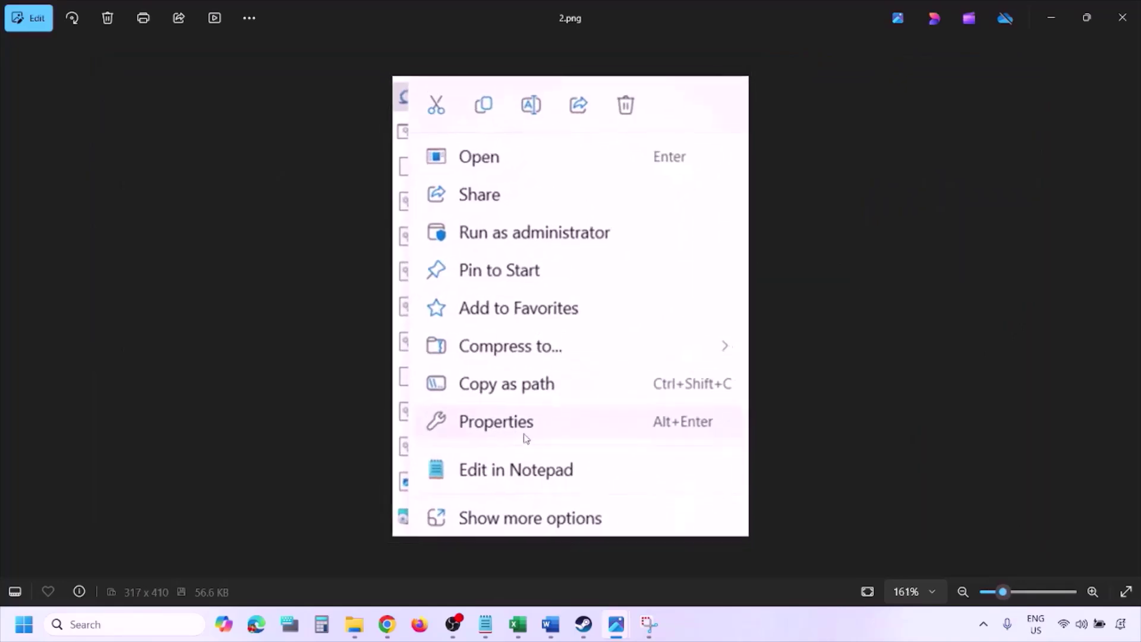
Show 3.png and examine the Compatibility settings with Run this program as an administrator enabled
key(Right)
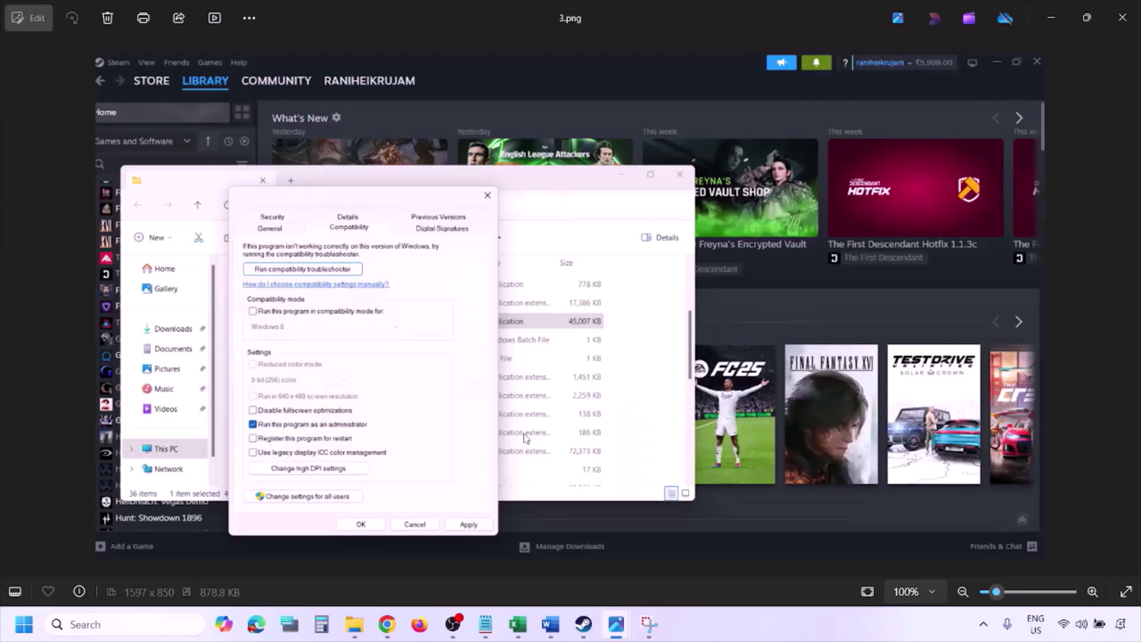
scroll(340, 336, up, 1)
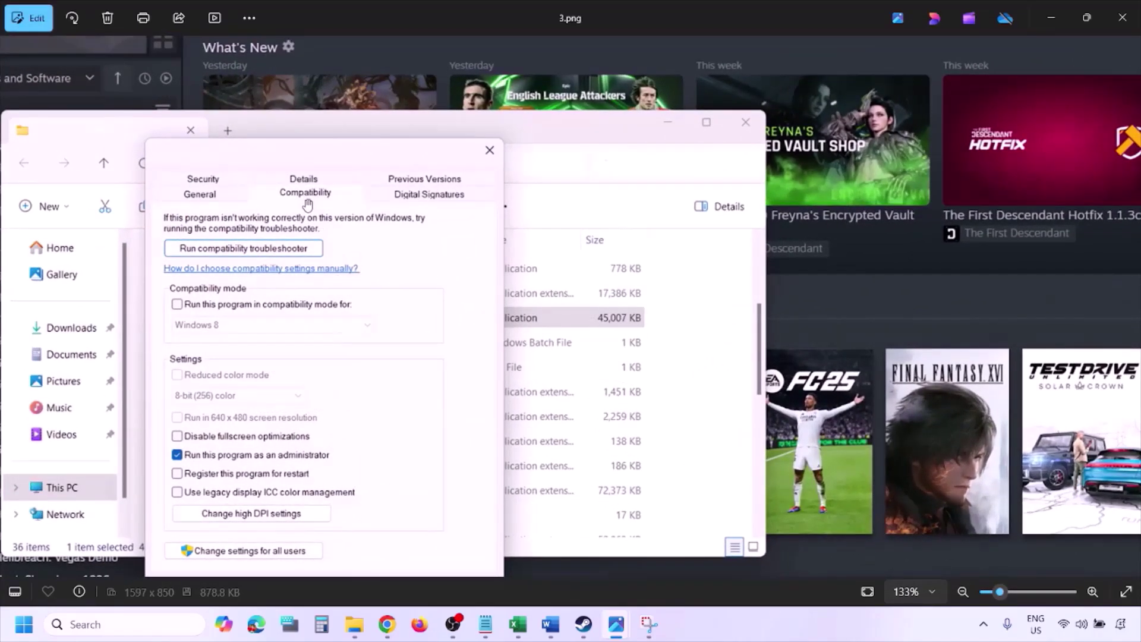
scroll(252, 443, down, 1)
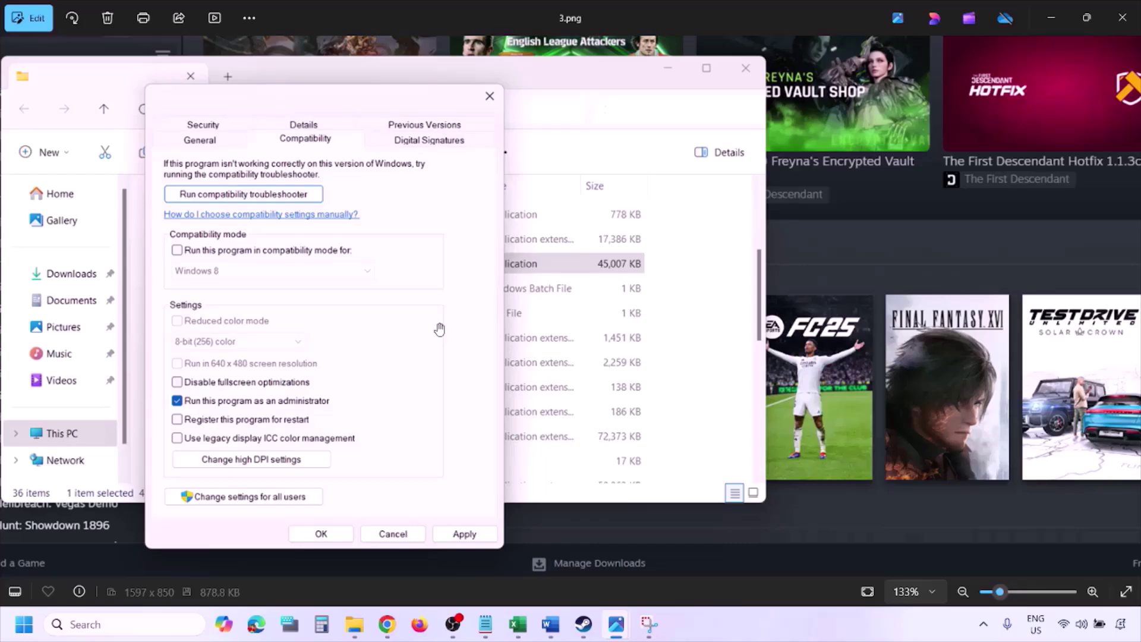
scroll(440, 329, down, 3)
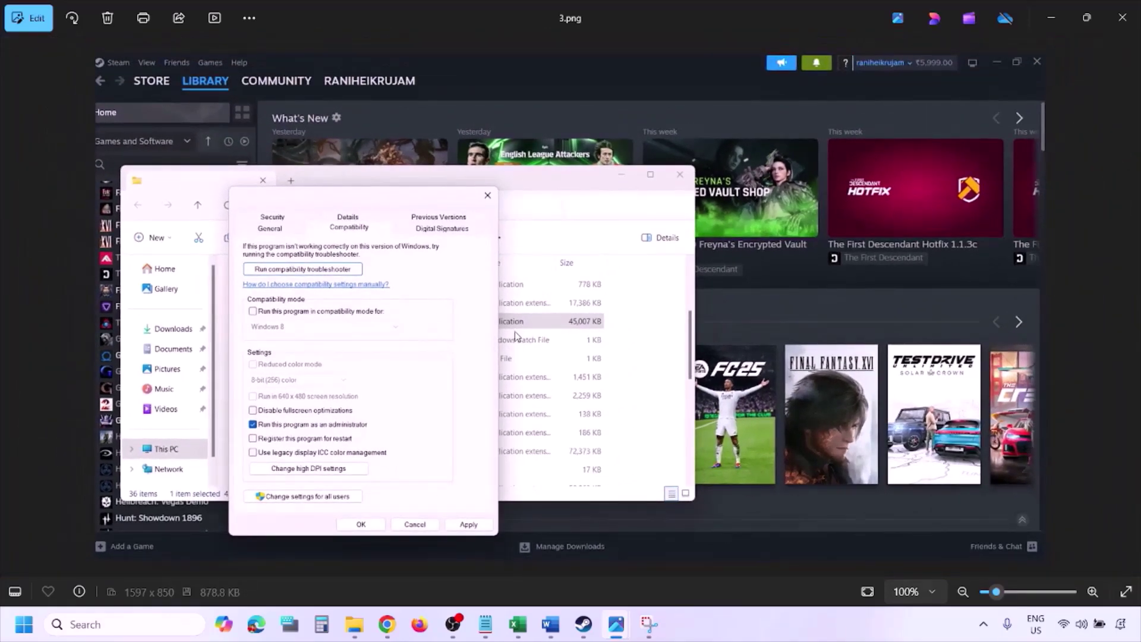
Show 4.png and examine the compatibility mode setting for Windows 8 and the dialog's confirmation options
key(Right)
scroll(516, 336, up, 3)
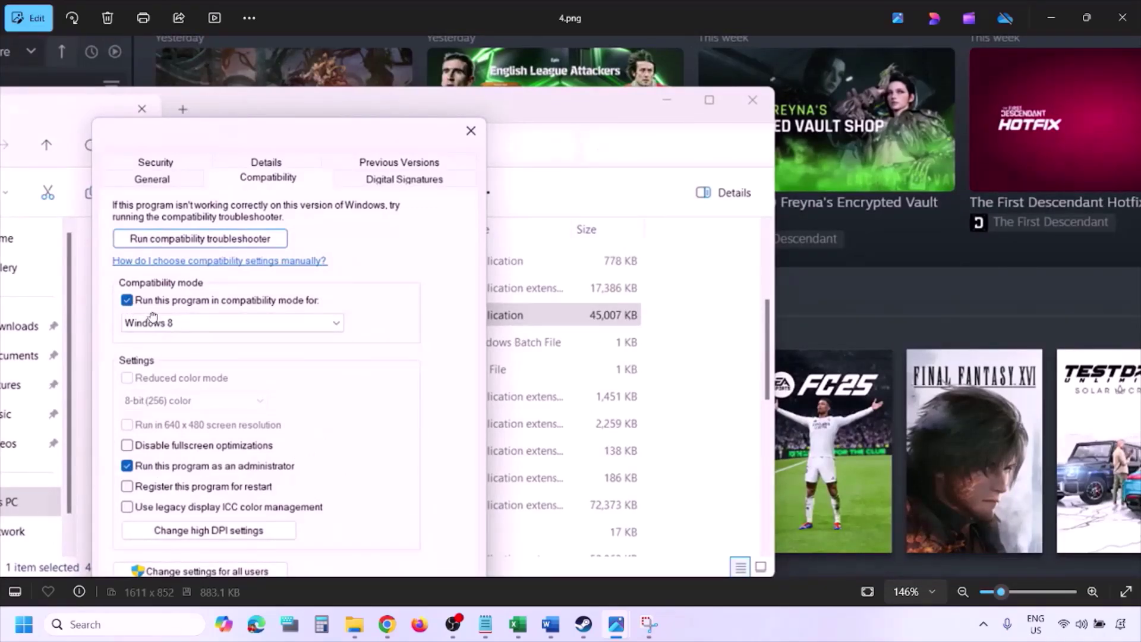
drag(142, 312, 149, 271)
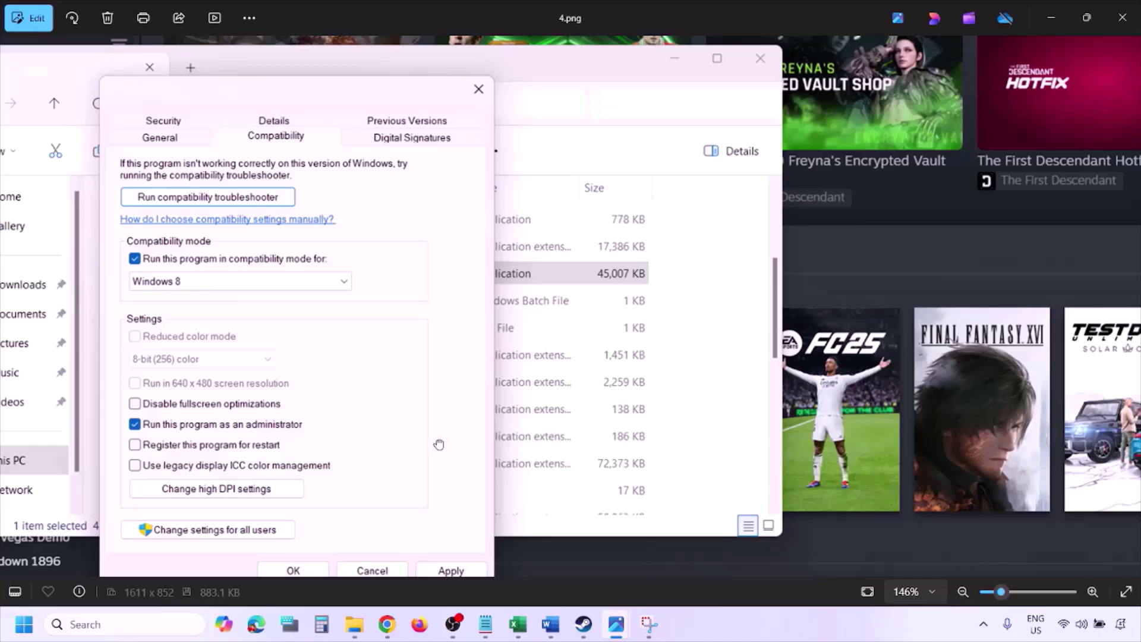
drag(438, 443, 445, 408)
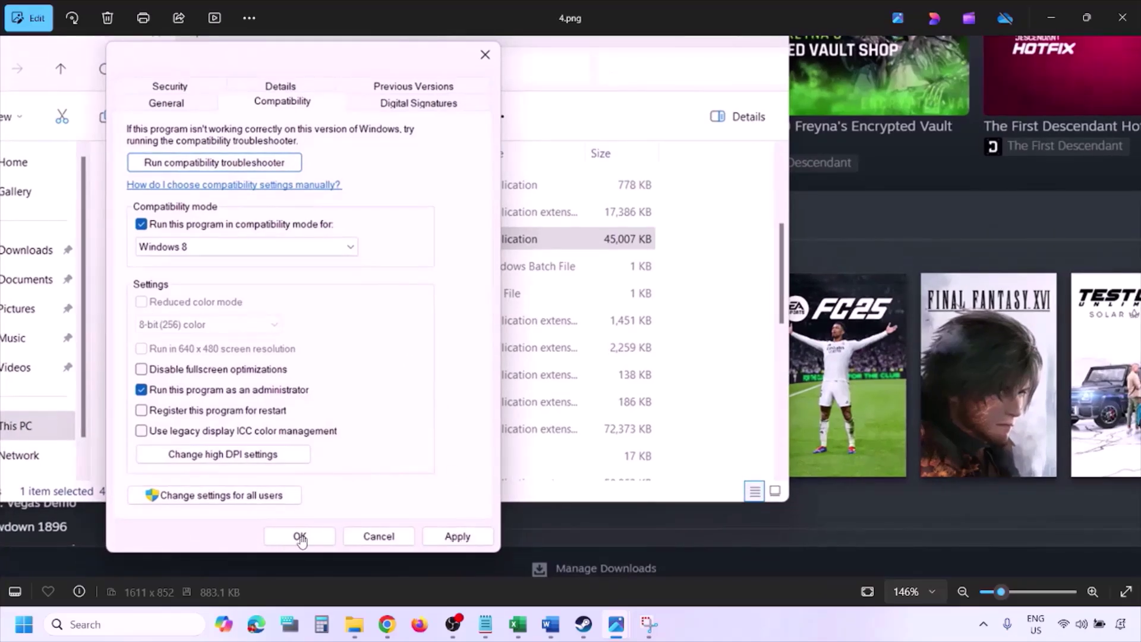
scroll(612, 420, down, 3)
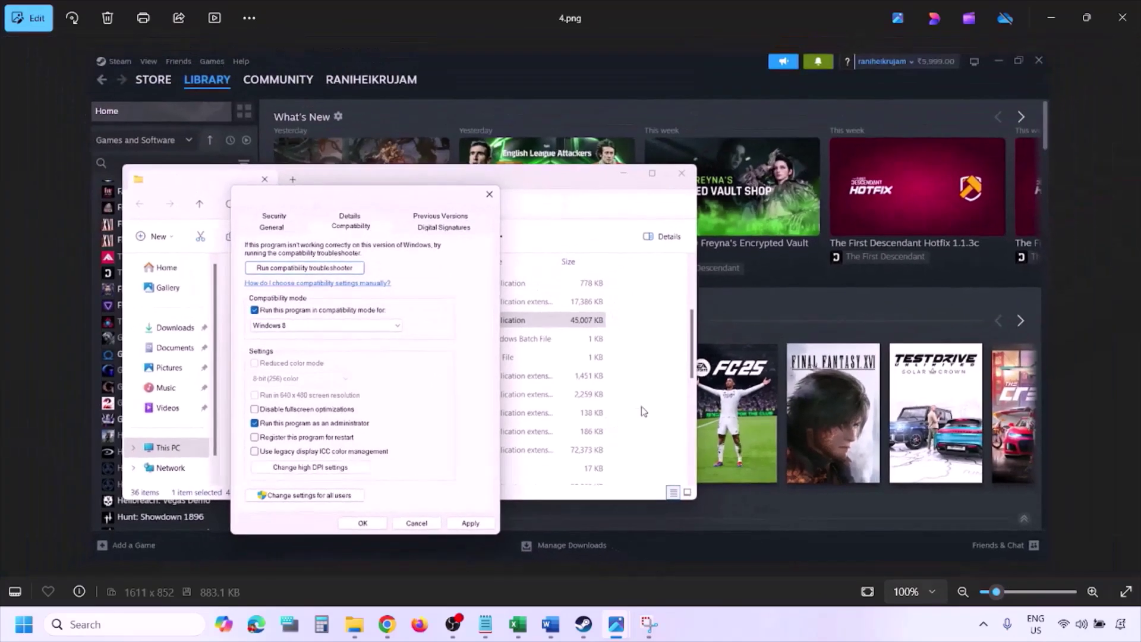
Show 5.png and examine the Windows 7 choice among the compatibility mode versions
key(Right)
scroll(369, 355, up, 3)
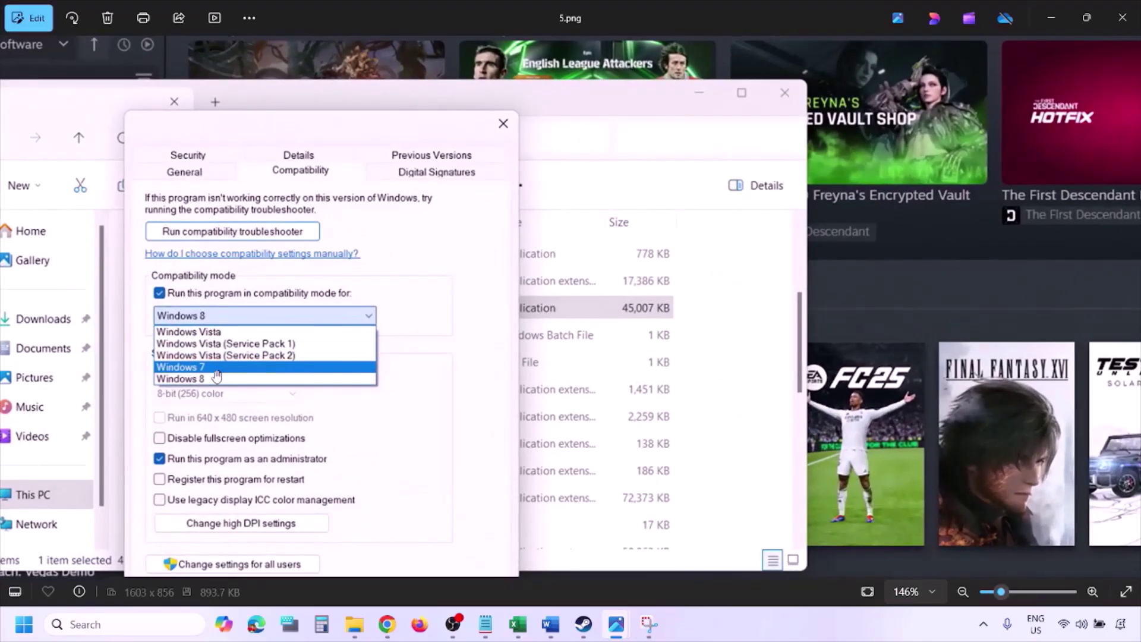
scroll(218, 373, down, 3)
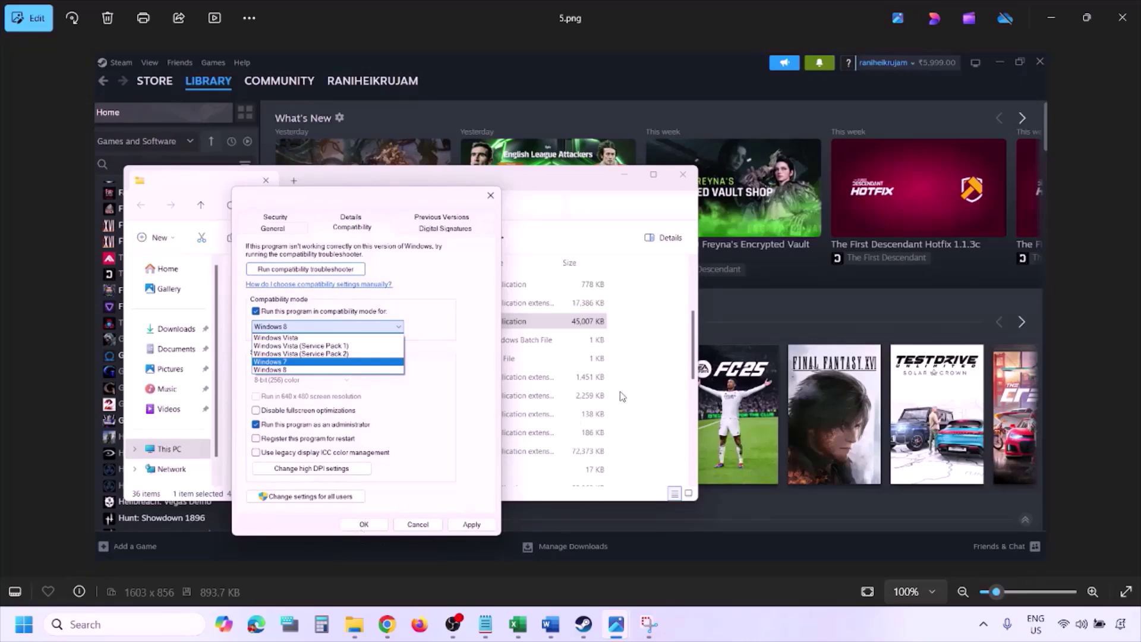
Show 6.png and examine the Windows 7 compatibility mode, Disable fullscreen optimizations and Run this program as an administrator settings
key(Right)
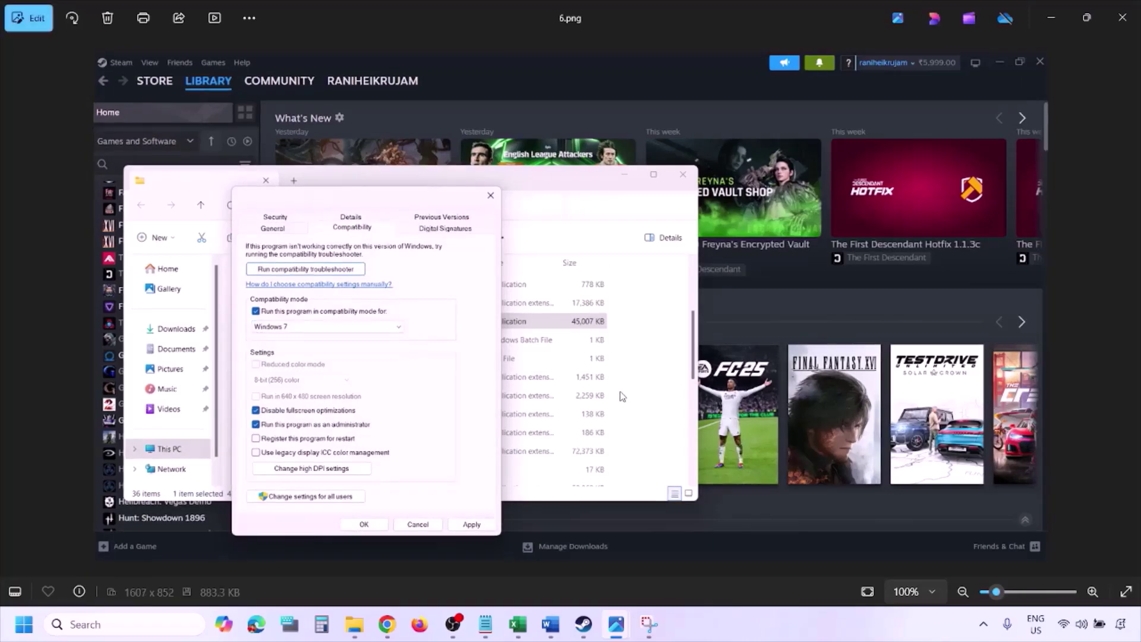
scroll(373, 351, up, 3)
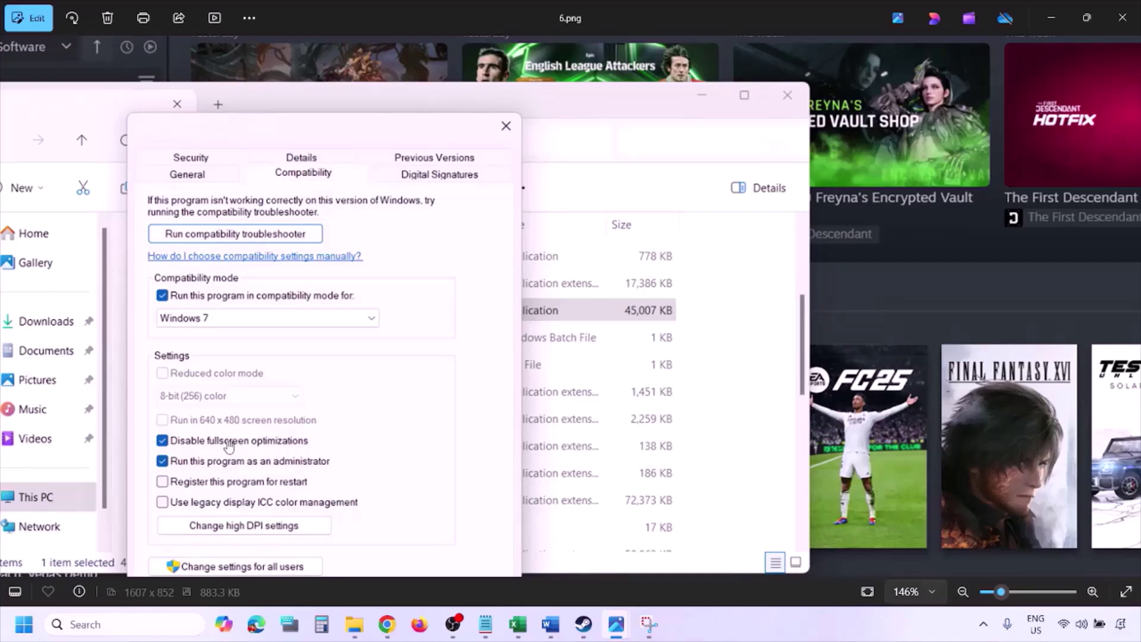
drag(325, 386, 375, 305)
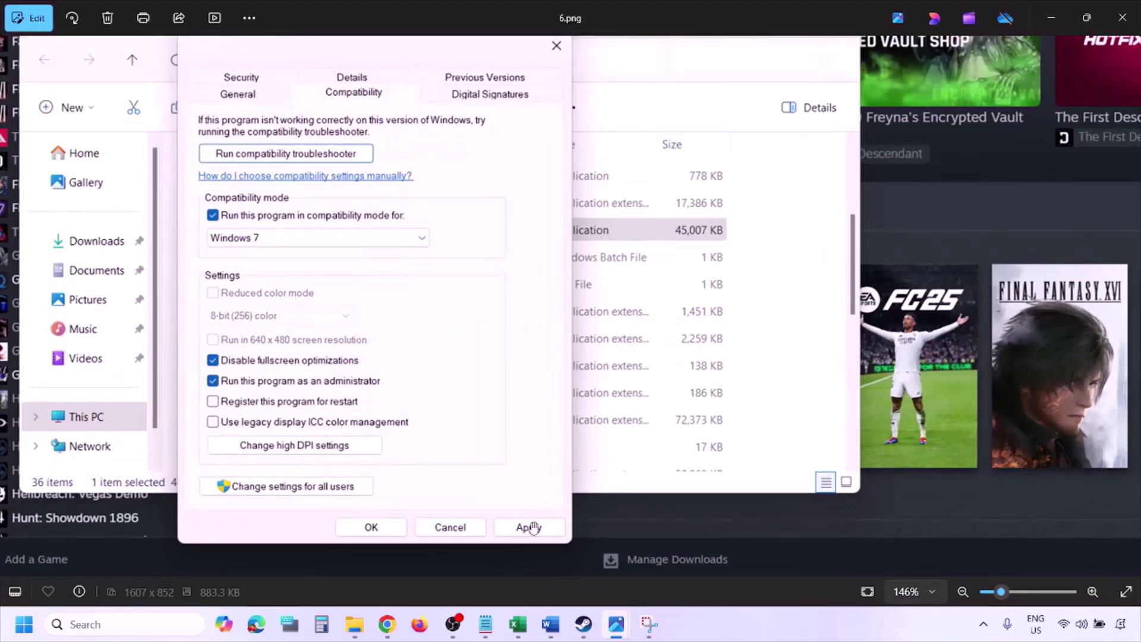
scroll(383, 533, down, 3)
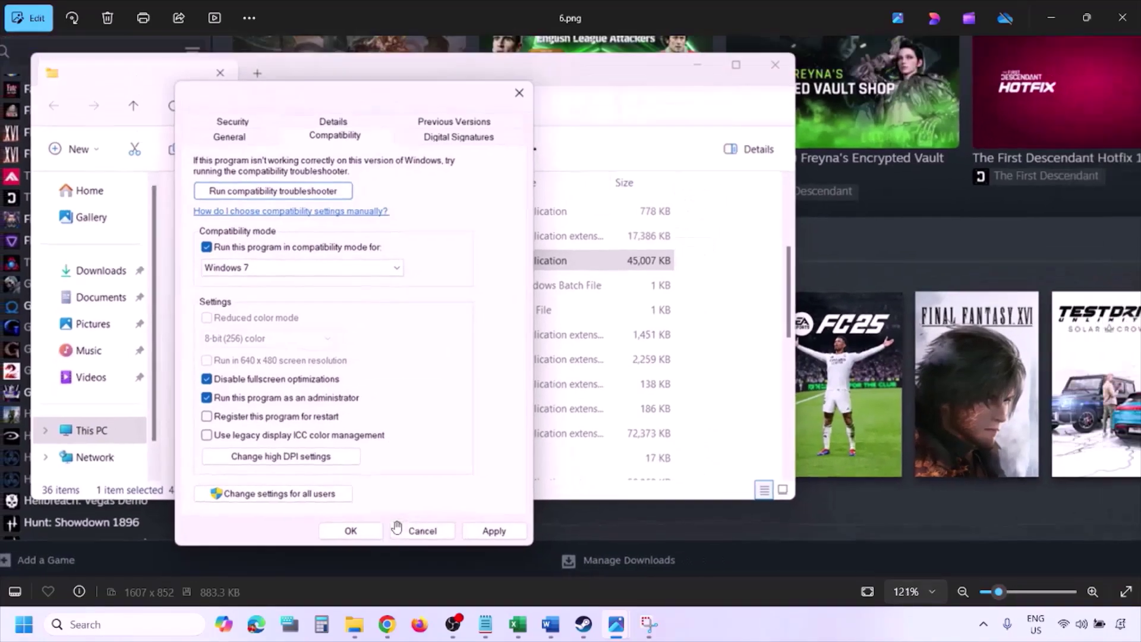
scroll(314, 406, up, 3)
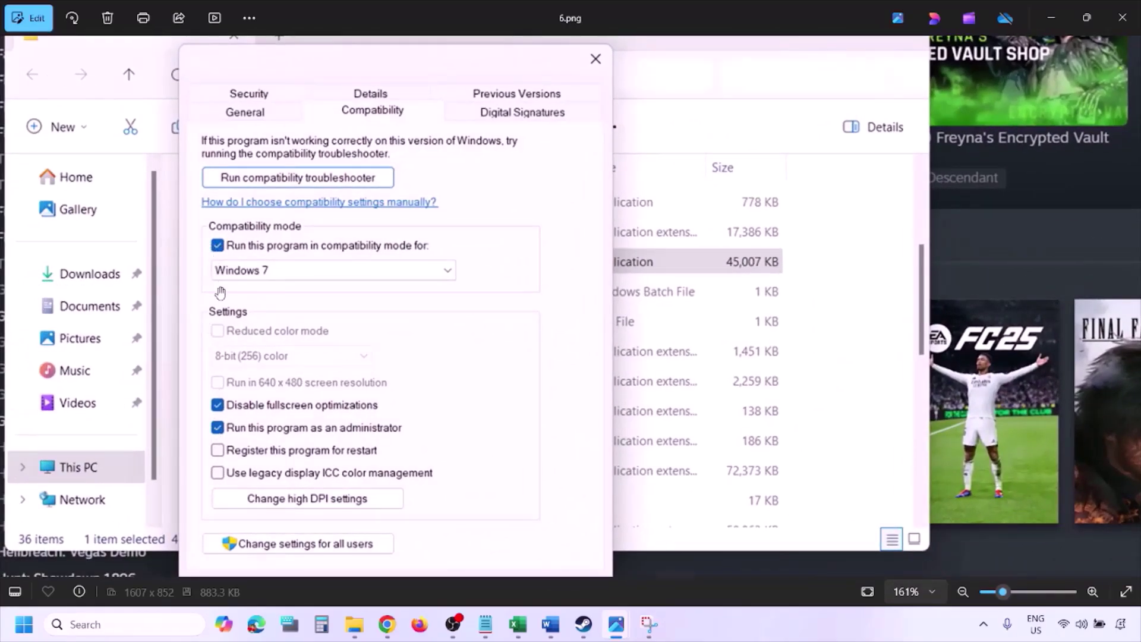
scroll(322, 348, down, 3)
key(Right)
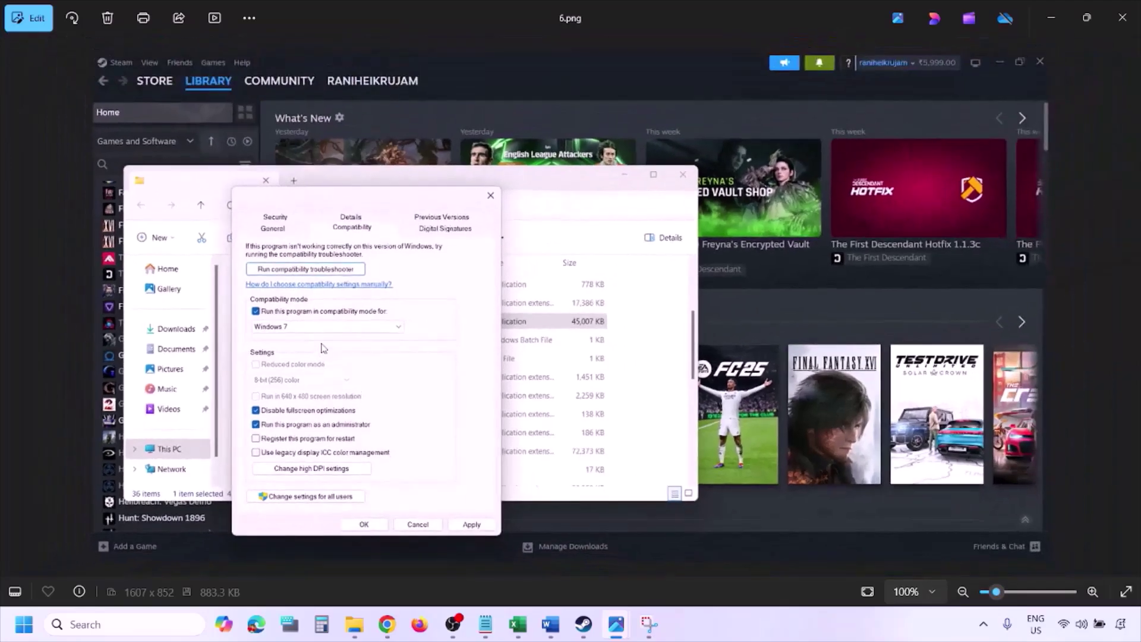
Show 7.png and examine the Compatibility settings with compatibility mode, Disable fullscreen optimizations and Run this program as an administrator cleared
scroll(323, 348, up, 5)
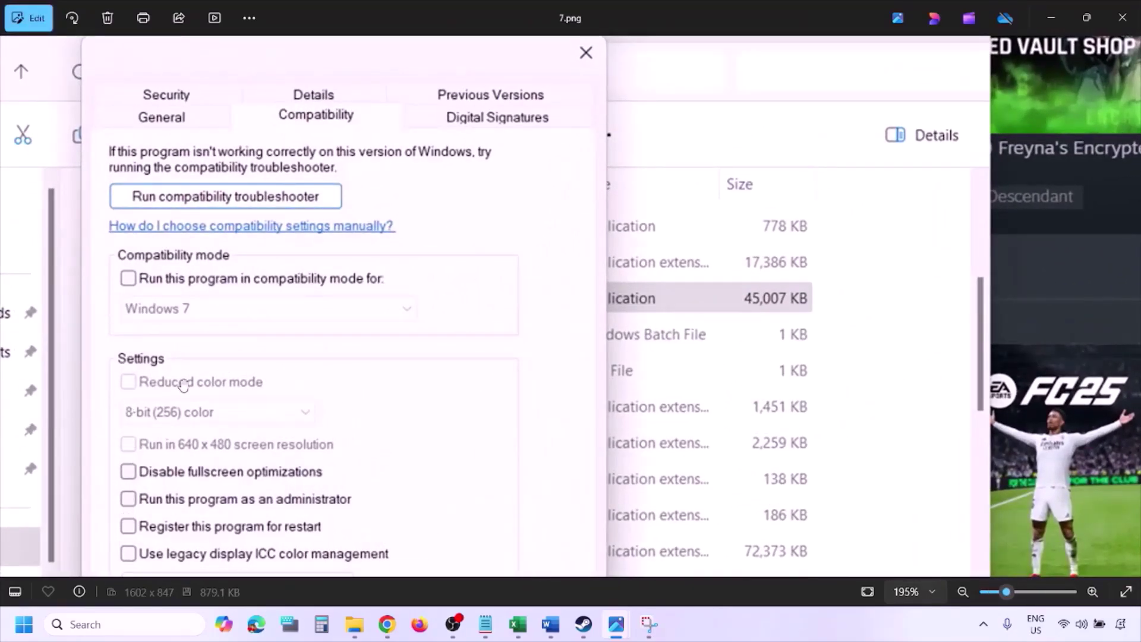
scroll(184, 385, down, 3)
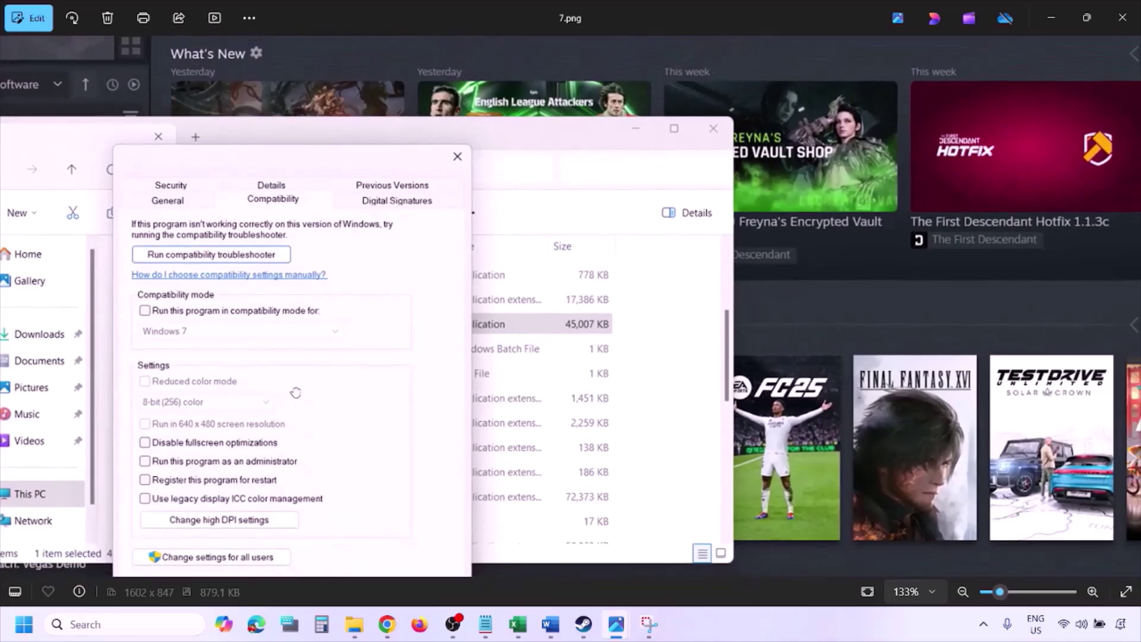
drag(296, 392, 297, 321)
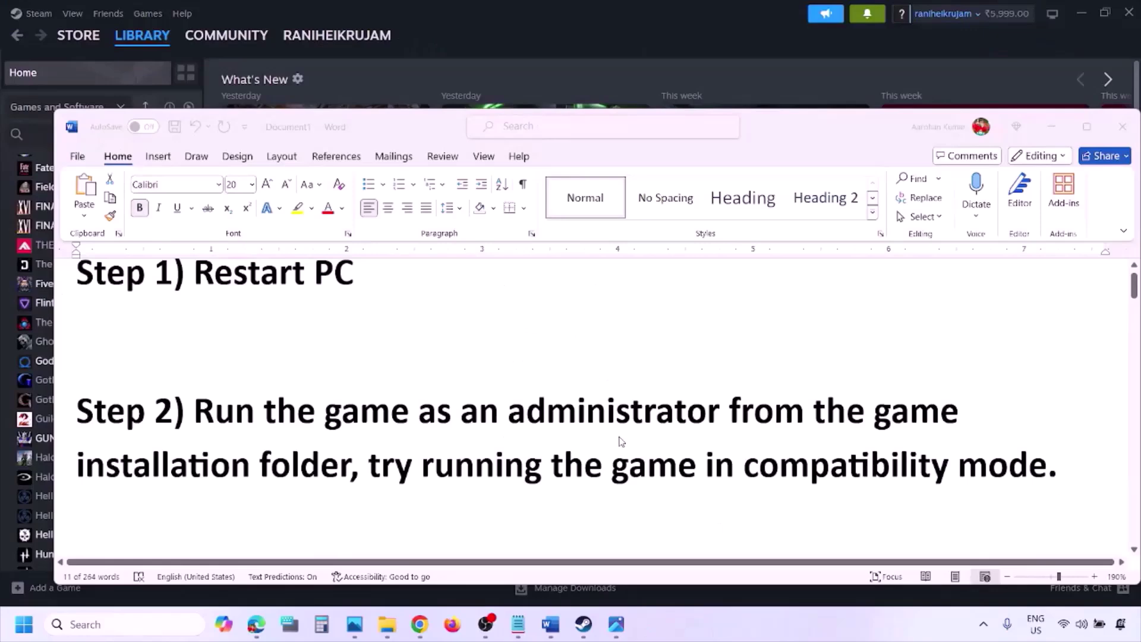
Read Step 3 on verifying the game files and view 0.png, which illustrates opening the game's Properties from the Steam library
scroll(619, 438, down, 4)
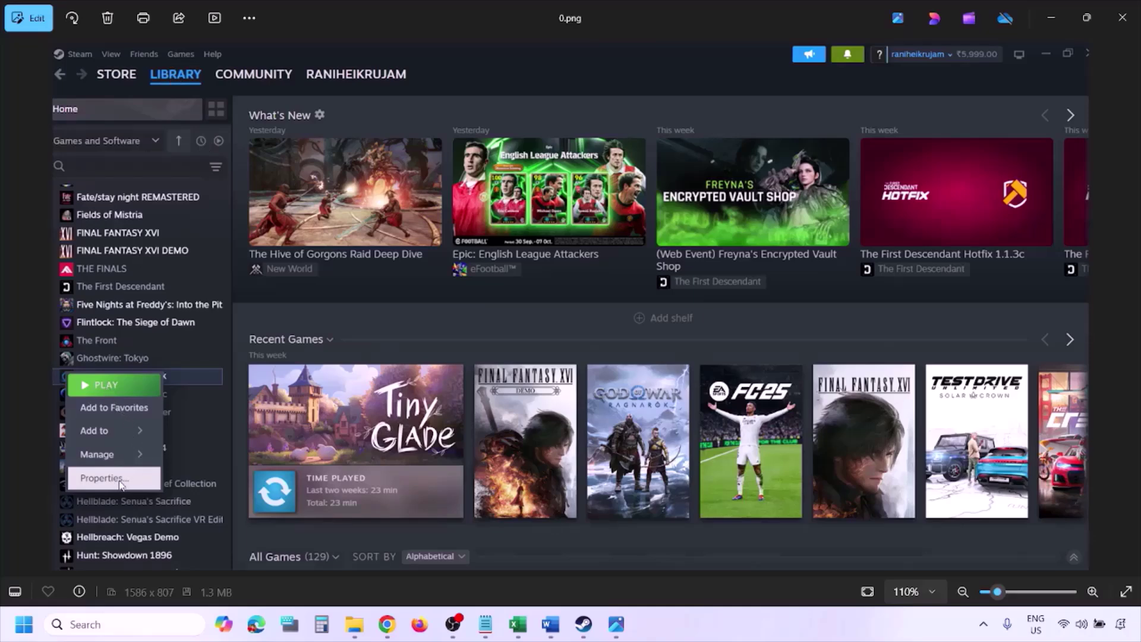
key(ctrl+minus)
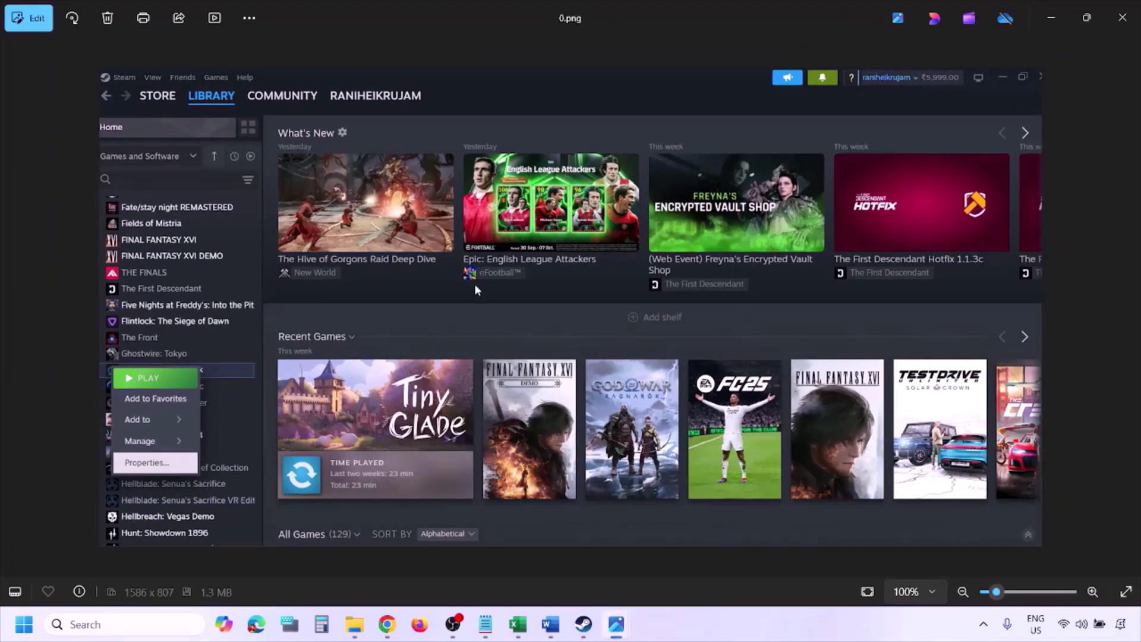
key(Right)
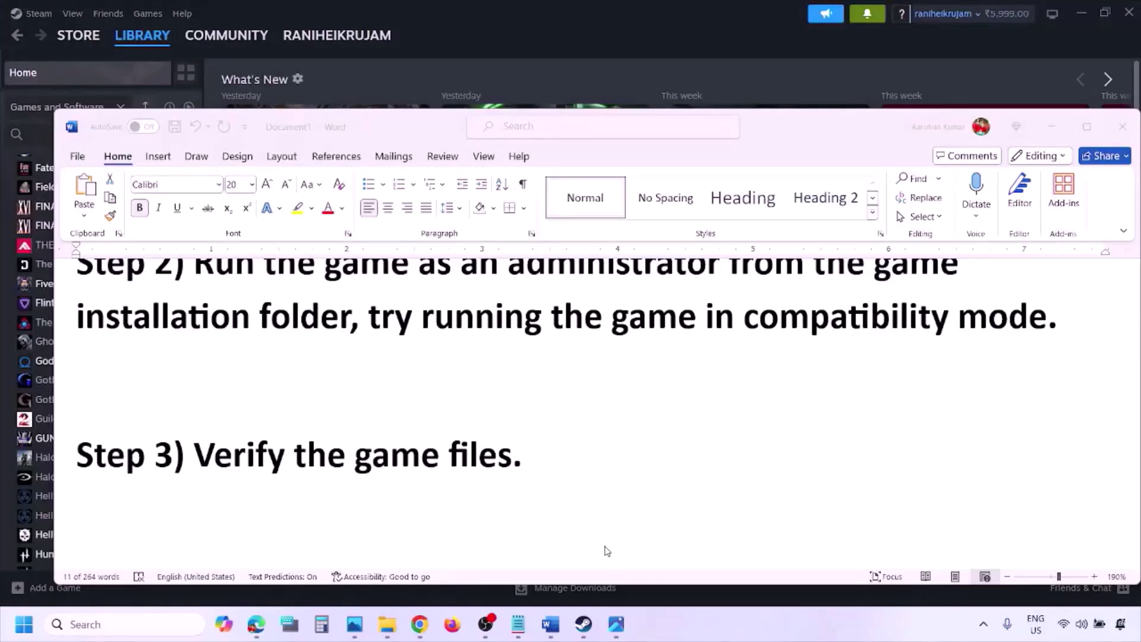
Read Step 4 on allowing the game exe through antivirus and firewall, selecting the words "Windows Security" in the document
scroll(607, 551, down, 4)
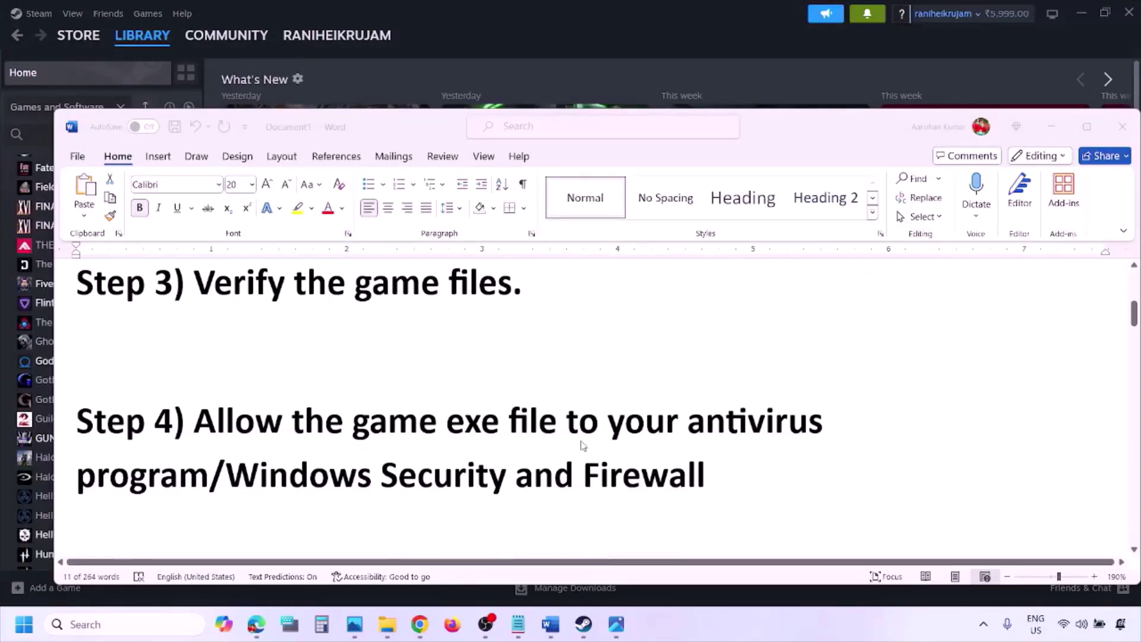
click(209, 474)
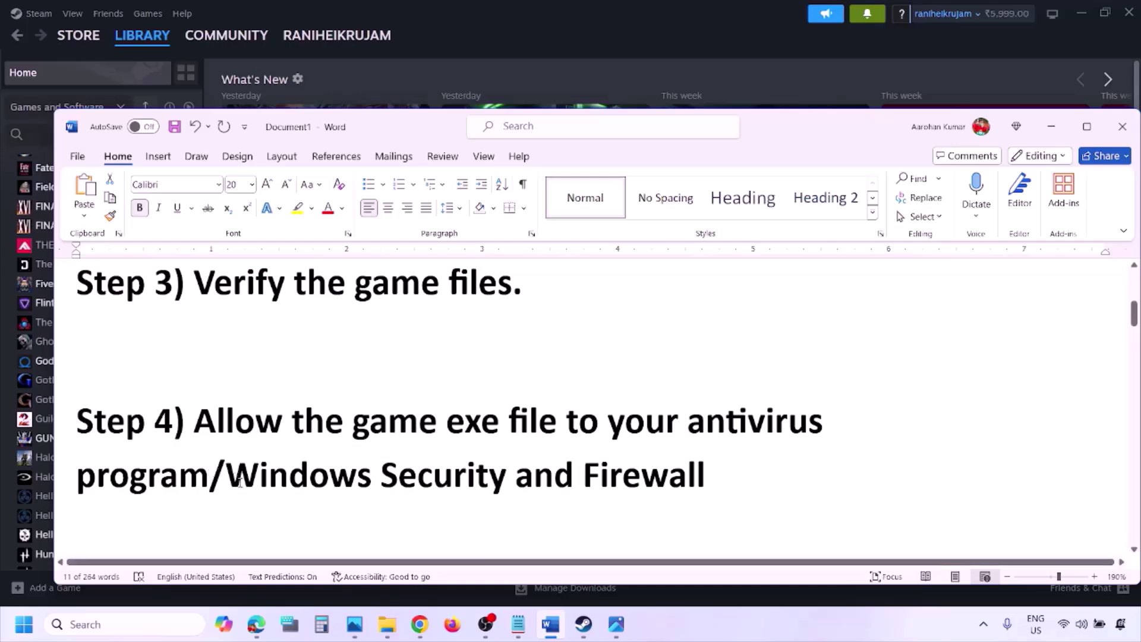
drag(233, 476, 514, 475)
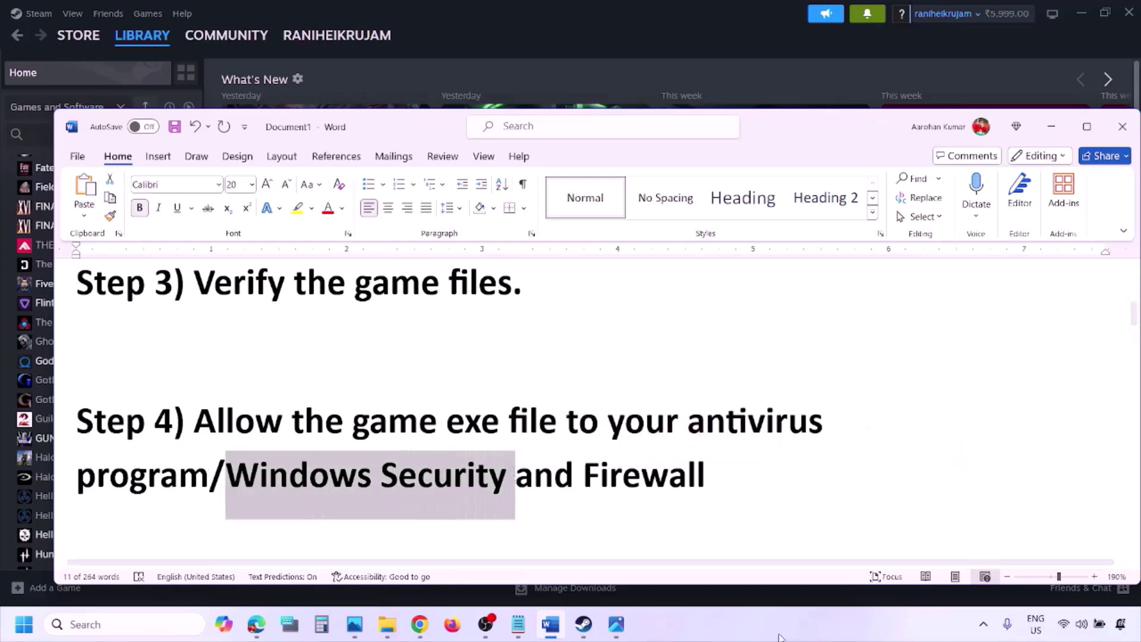
click(758, 636)
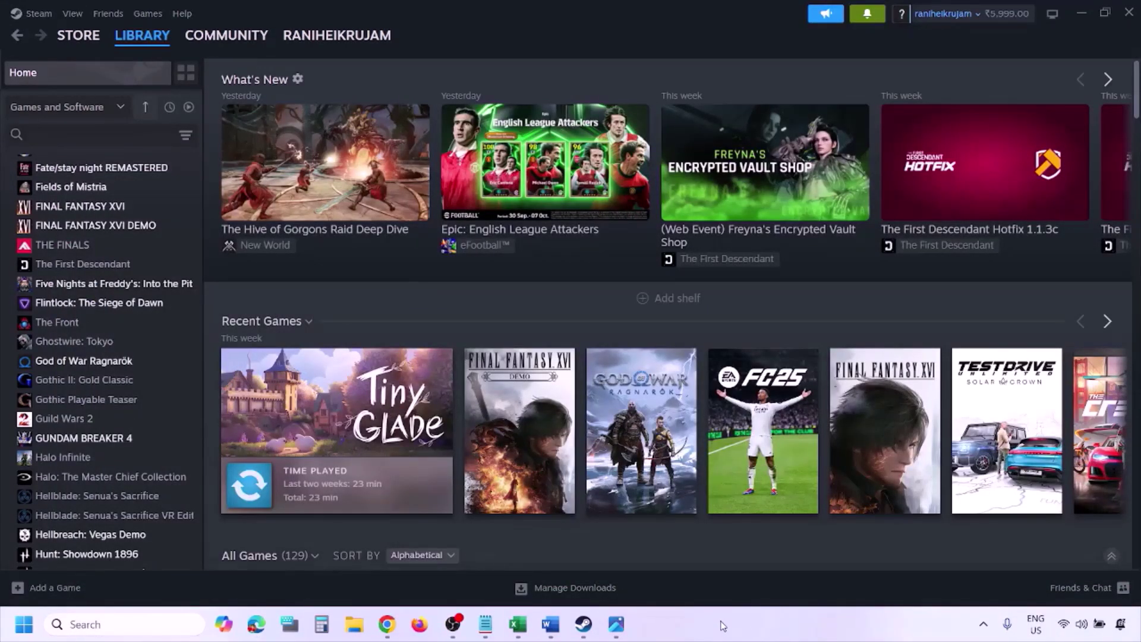
Switch to Windows Settings and open Virus & threat protection from the Windows Security page under Privacy & security
key(super+i)
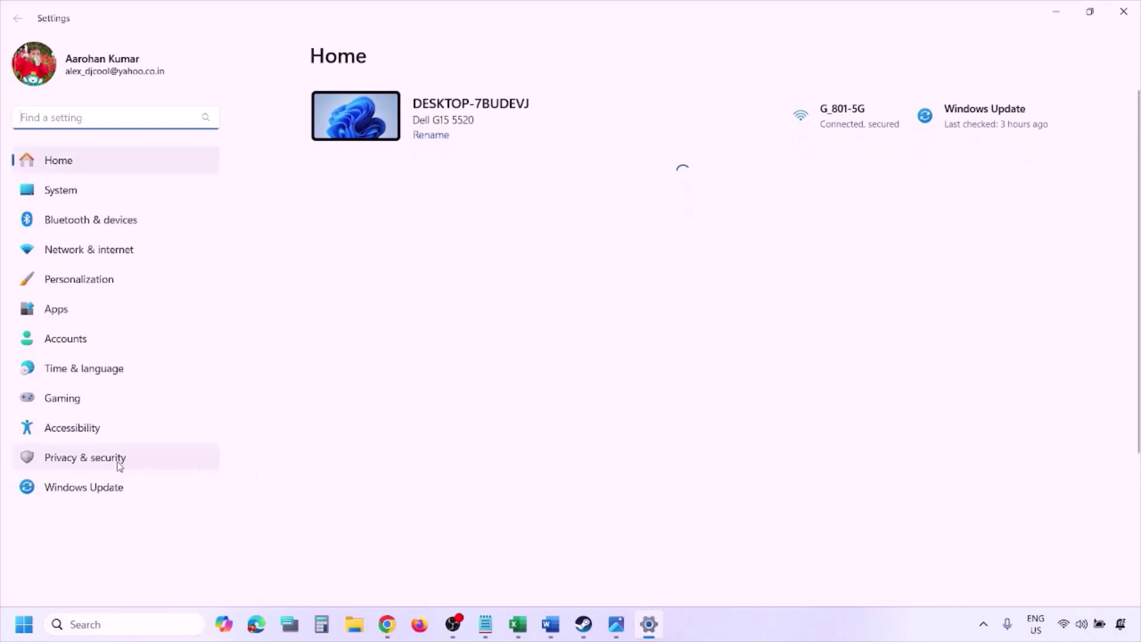
click(118, 466)
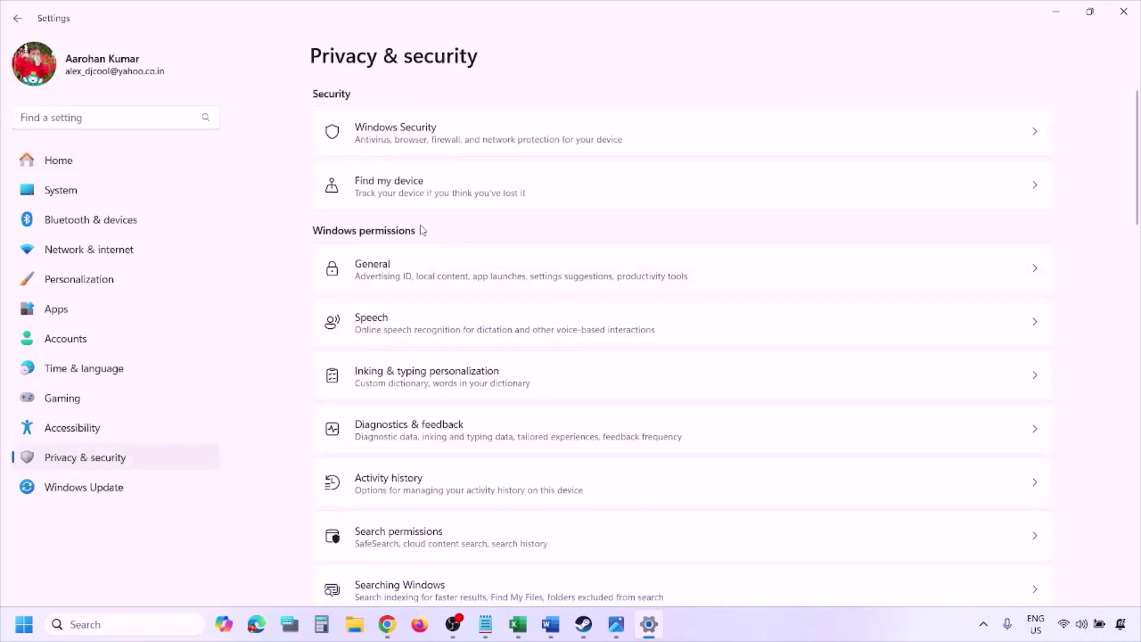
click(412, 142)
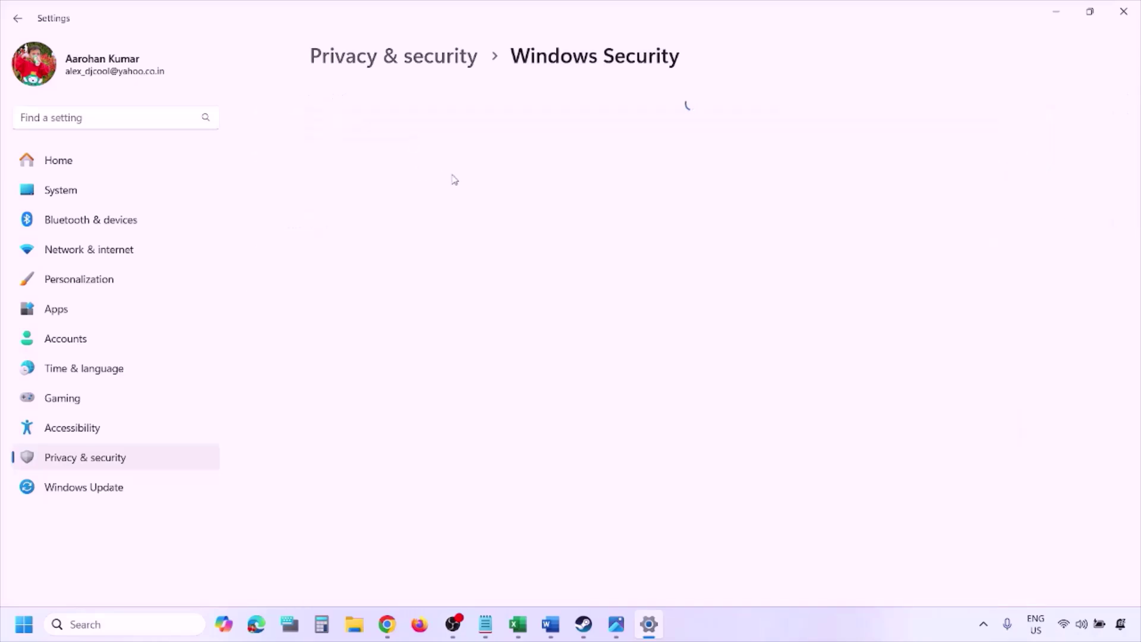
click(418, 231)
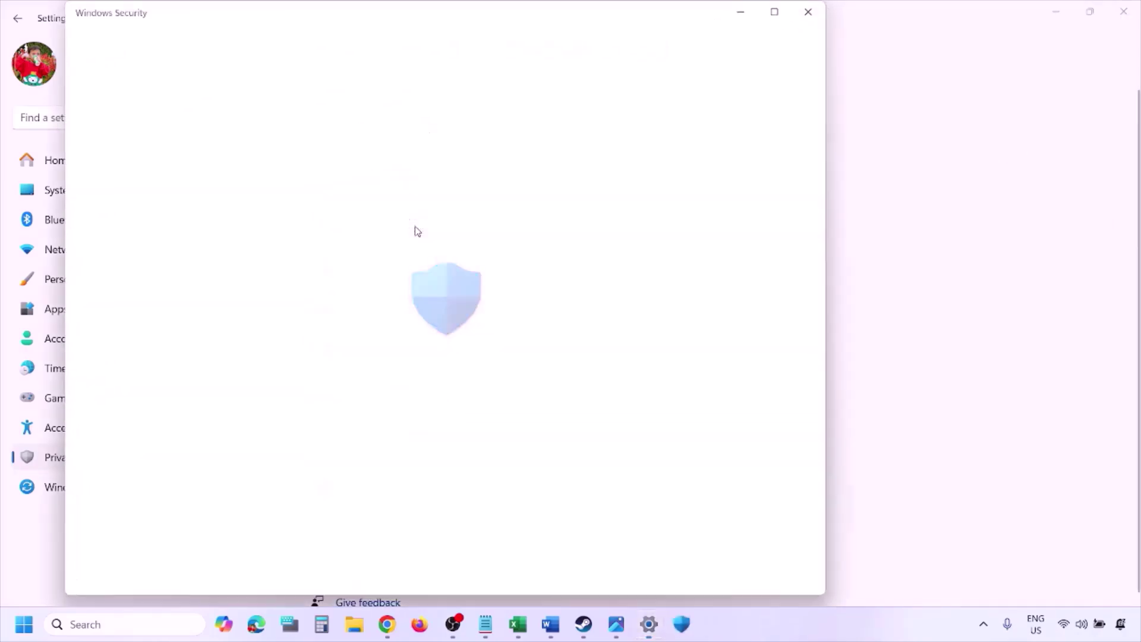
Go to Ransomware protection and open the list of apps allowed through Controlled folder access
scroll(434, 410, down, 4)
scroll(431, 505, up, 1)
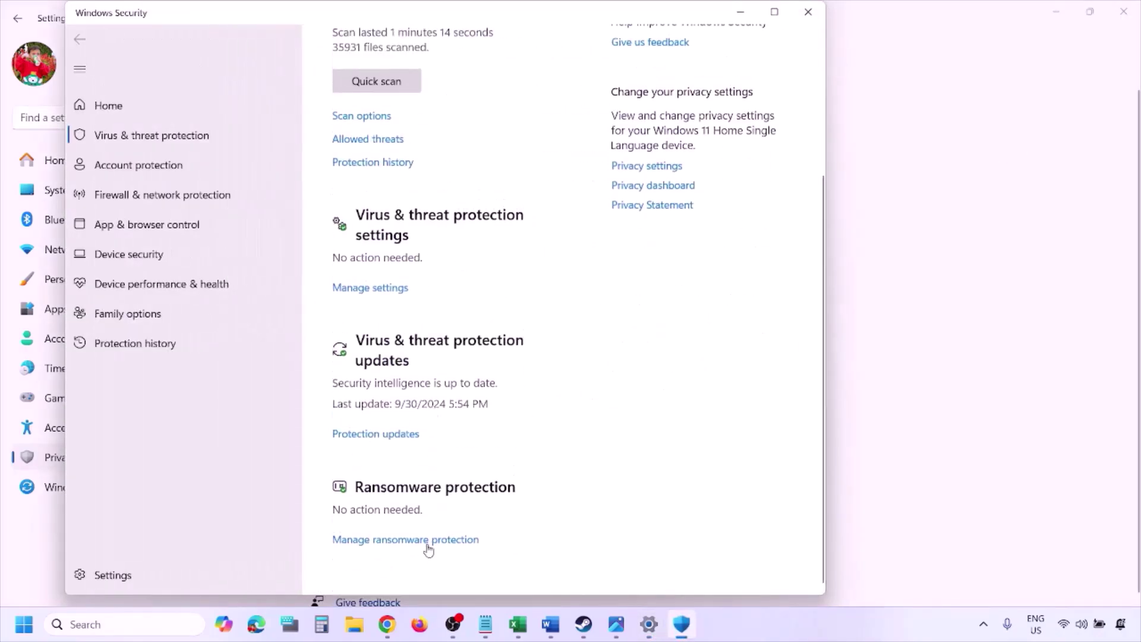
scroll(418, 542, up, 2)
click(418, 542)
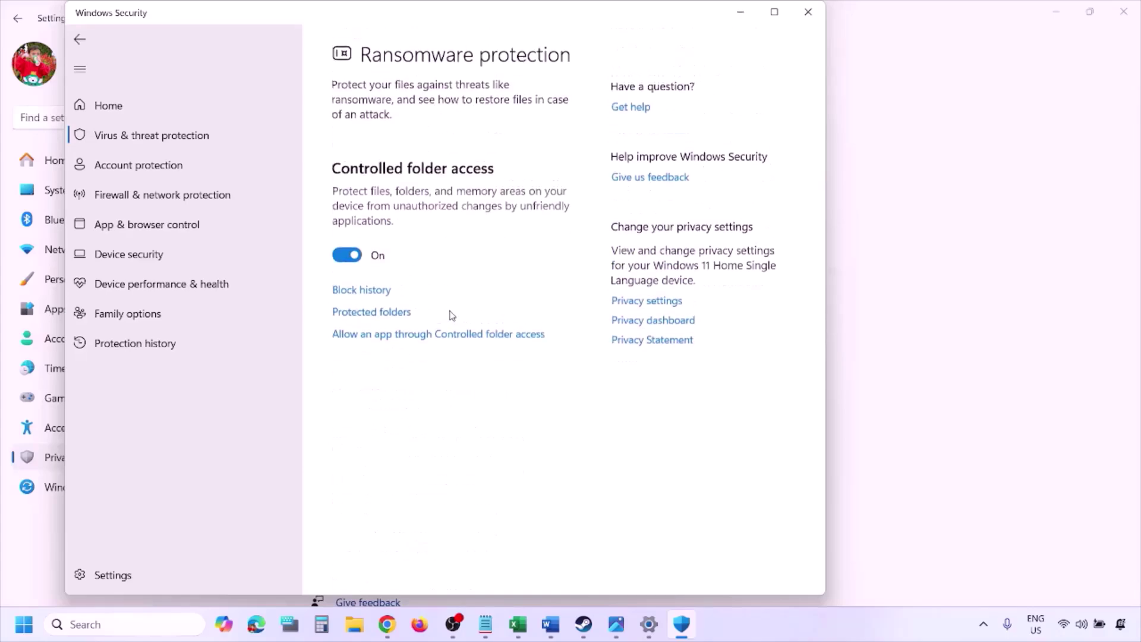
click(432, 335)
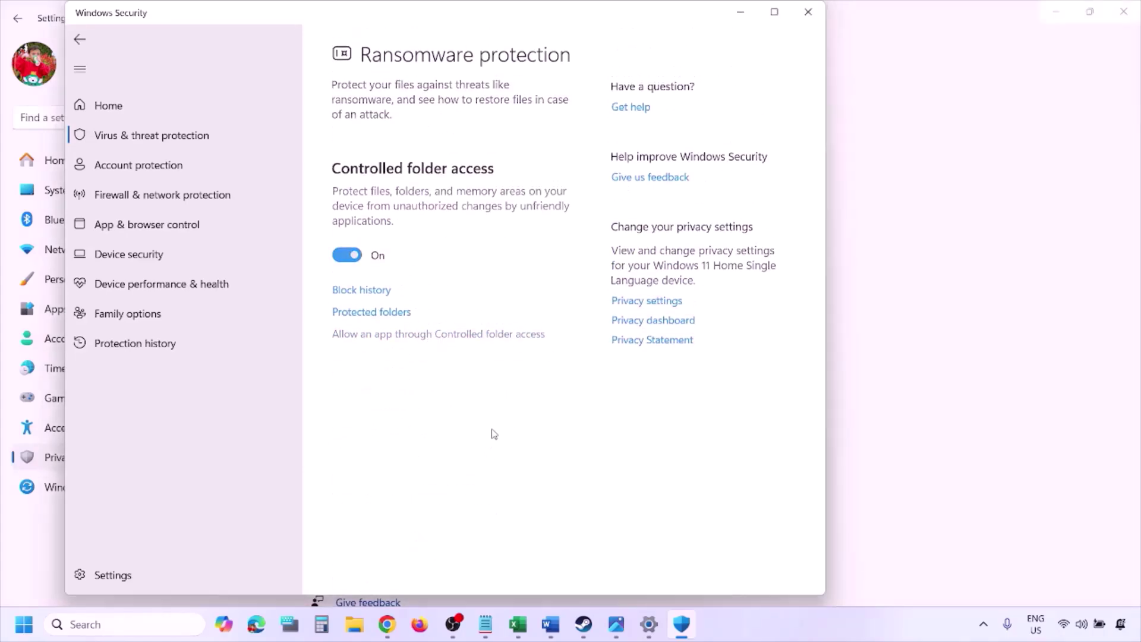
scroll(461, 257, down, 3)
scroll(419, 172, up, 3)
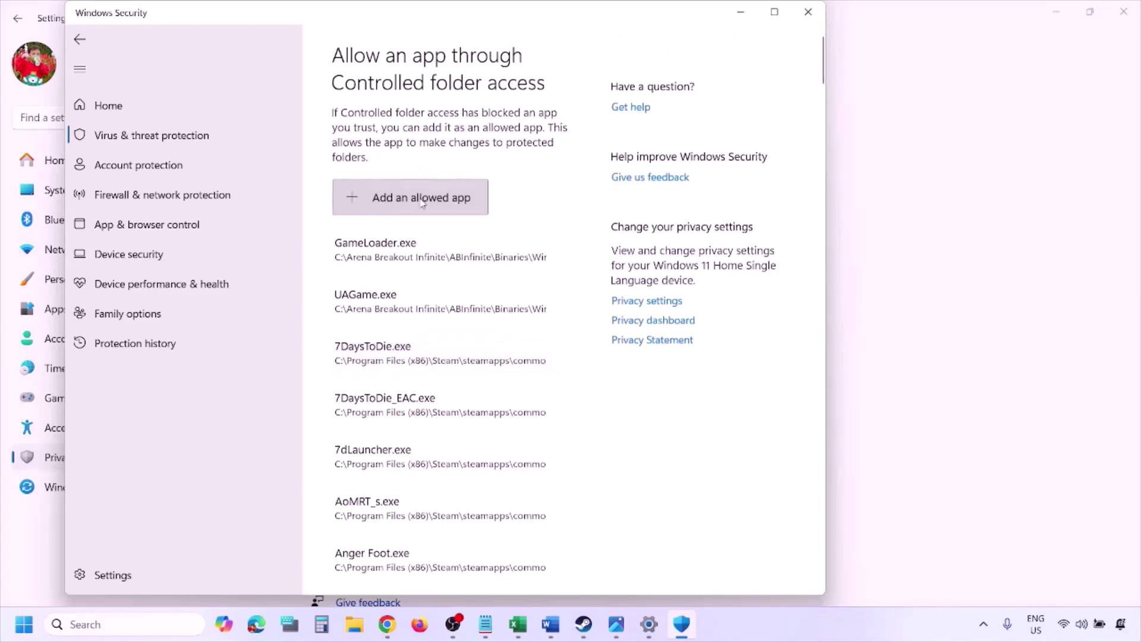
Browse for an allowed app in C:\Program Files (x86)\Steam\steamapps and cancel the file selection
click(424, 198)
click(394, 257)
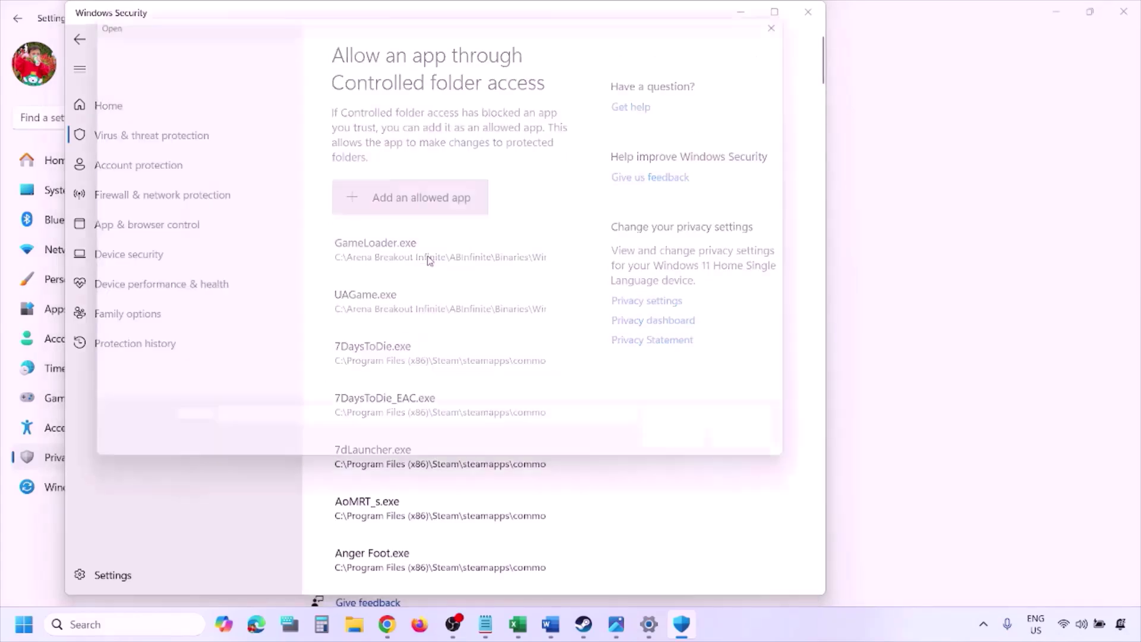
click(129, 318)
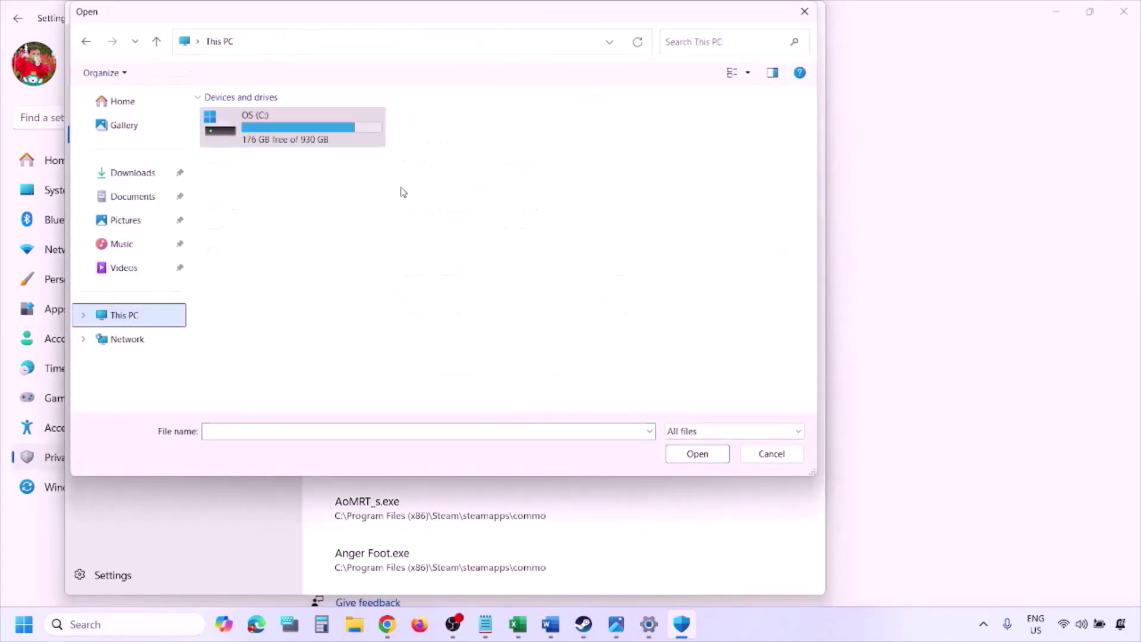
double_click(298, 135)
scroll(298, 138, down, 3)
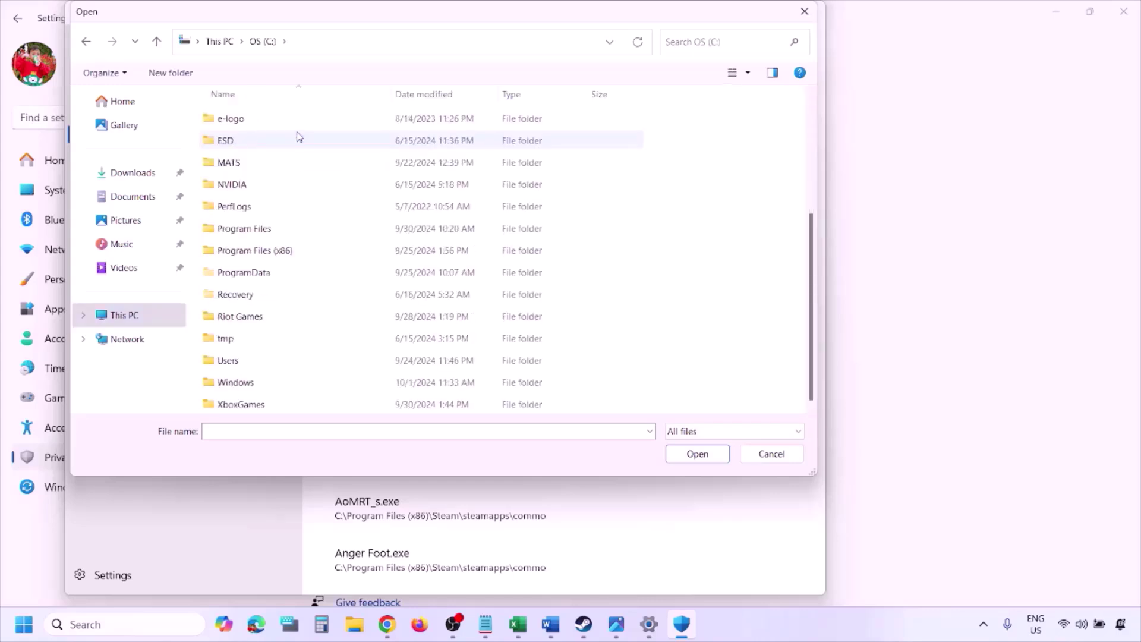
double_click(287, 250)
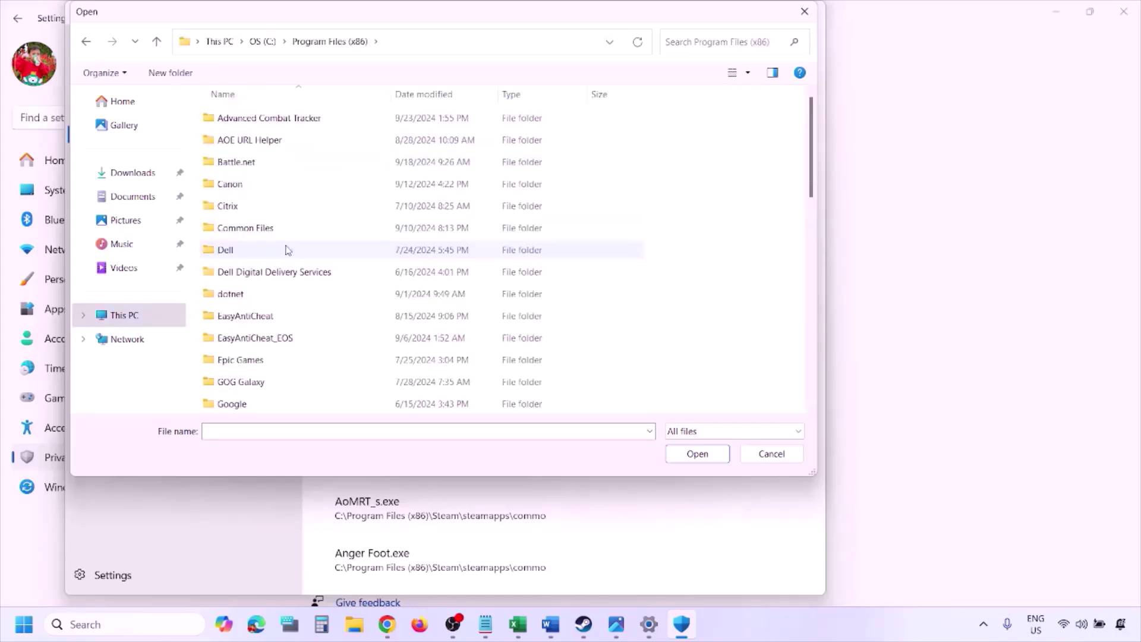
scroll(286, 249, down, 12)
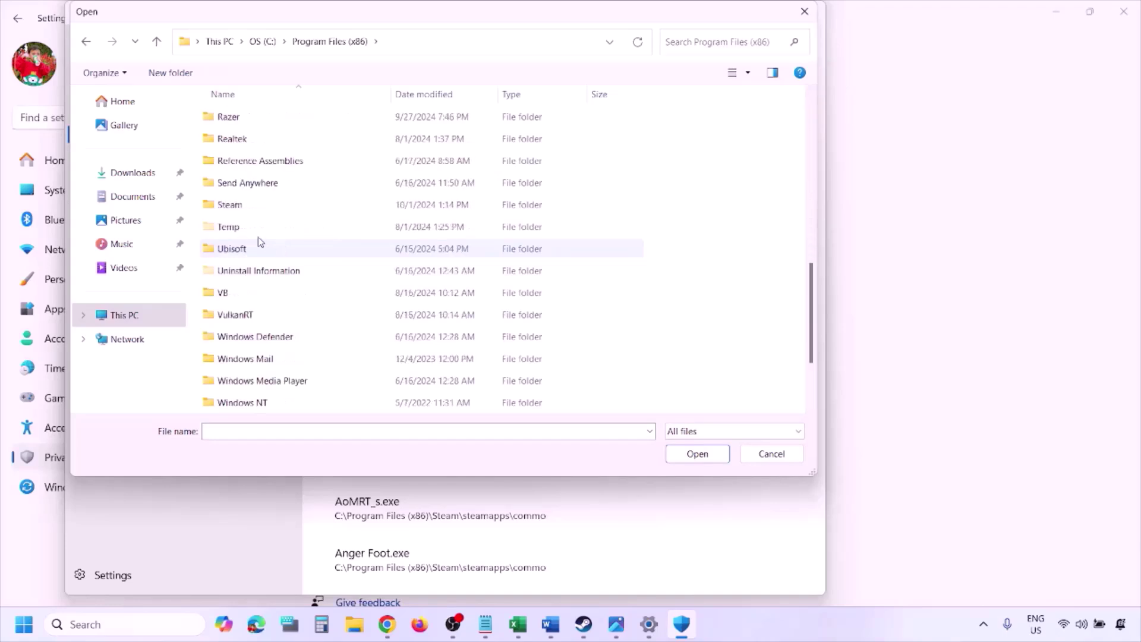
double_click(255, 207)
scroll(262, 256, down, 4)
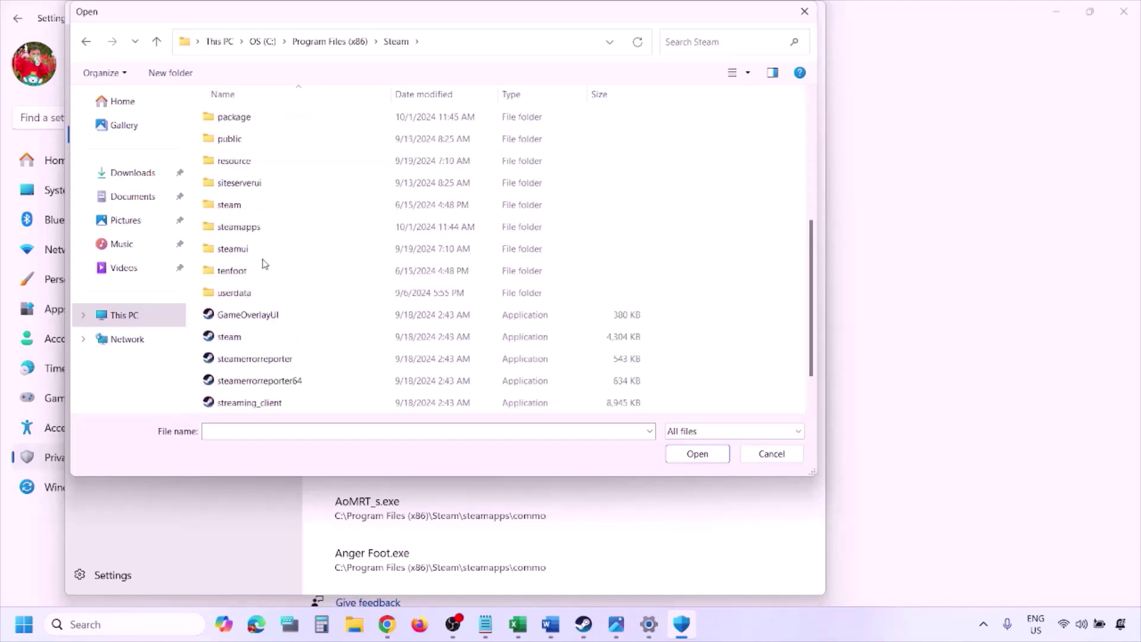
double_click(239, 227)
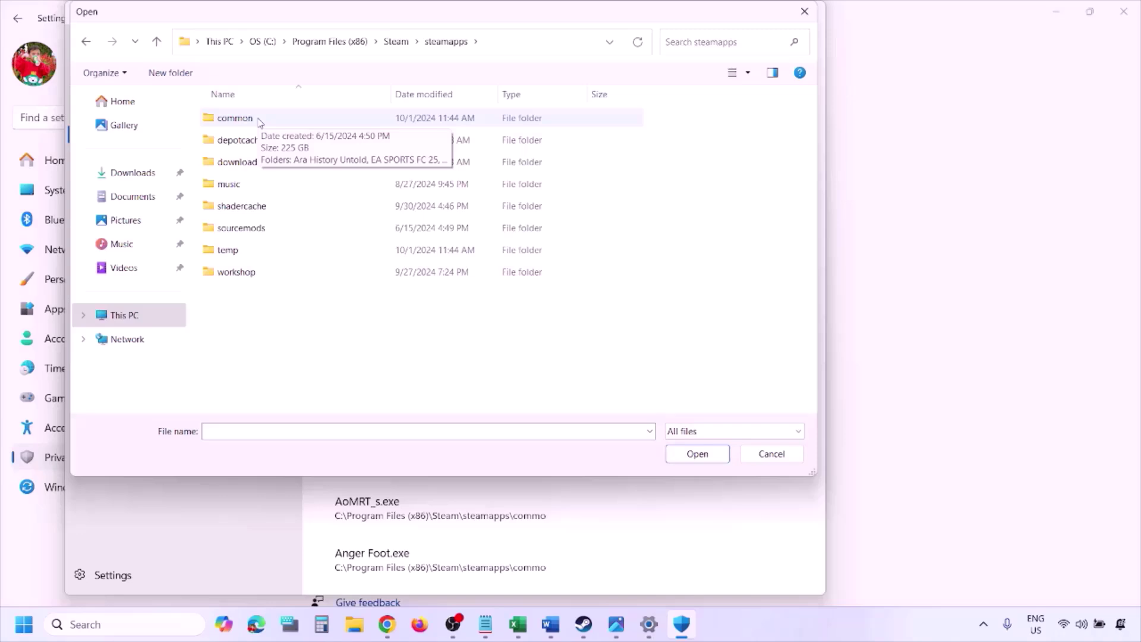
click(767, 460)
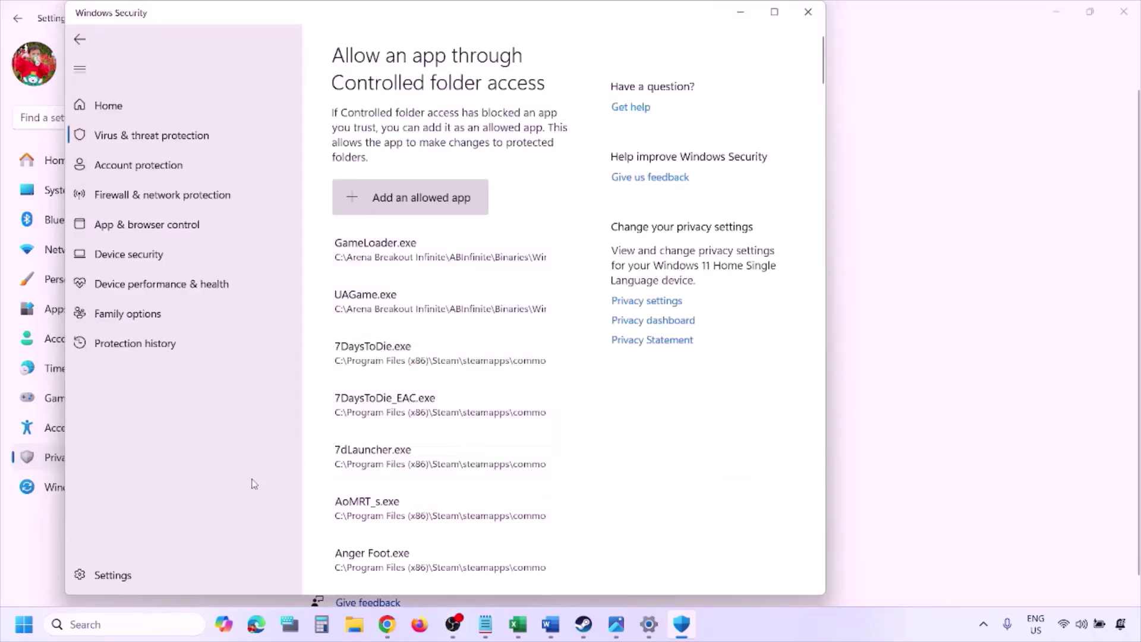
Search Windows for Control Panel and open it
click(117, 624)
text(o)
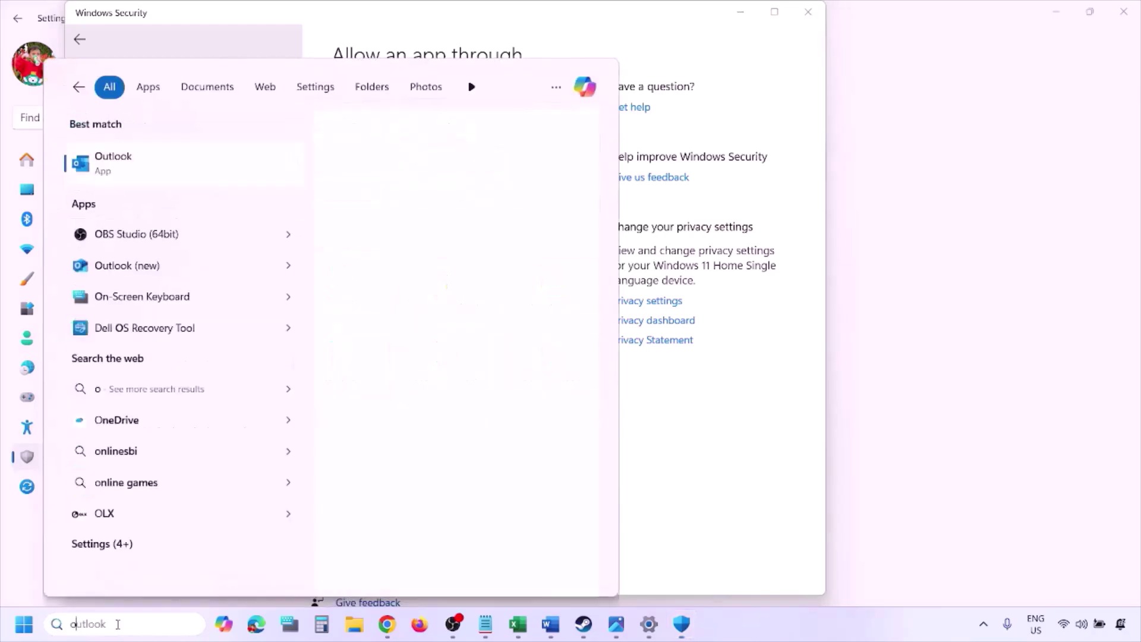
text(ntrol)
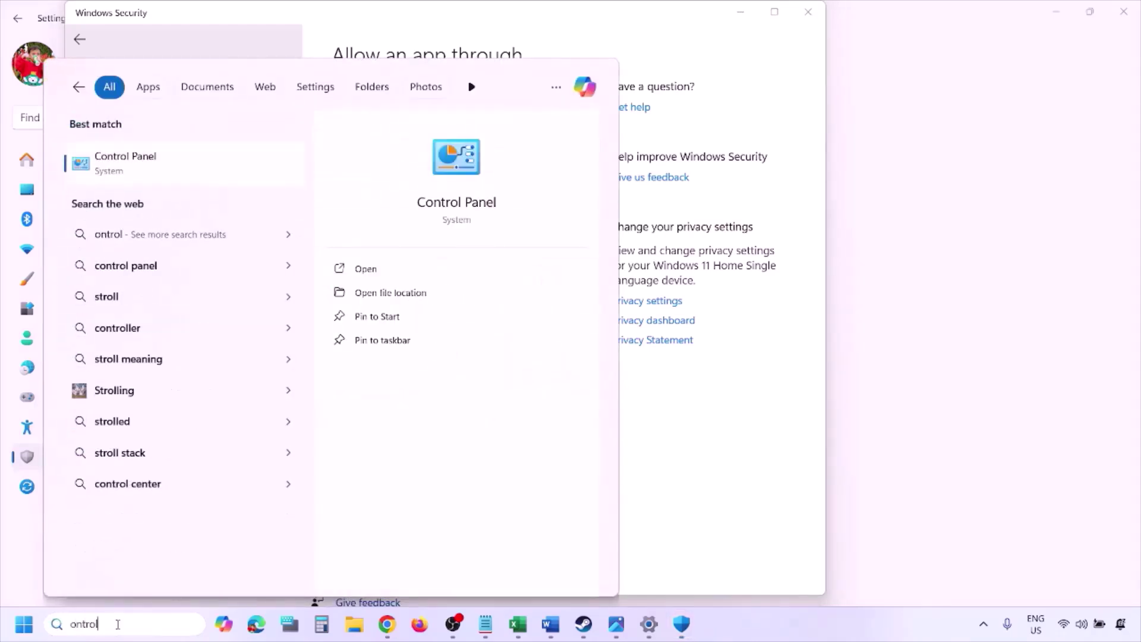
key(Return)
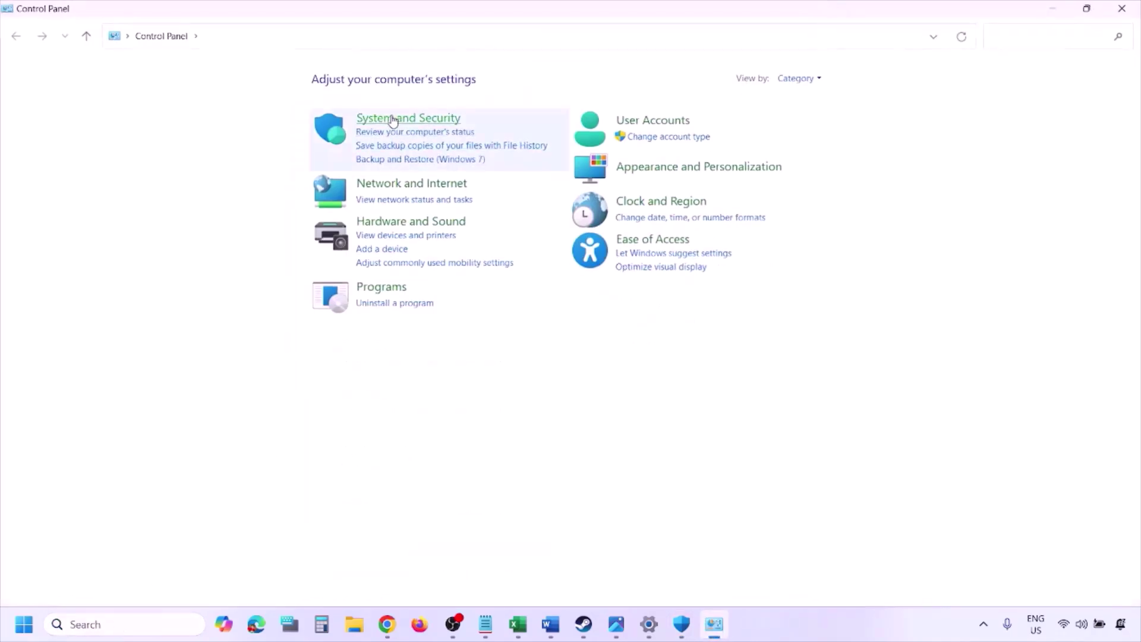
Open the Windows Defender Firewall's Allowed apps list under System and Security and unlock its settings for changes
click(393, 121)
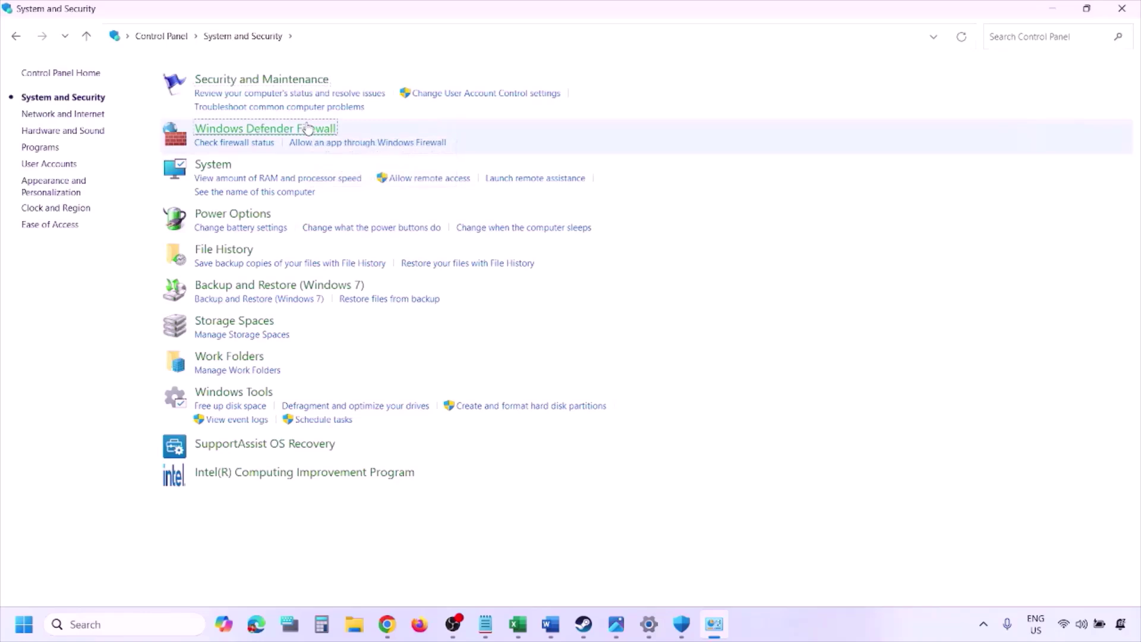
click(307, 130)
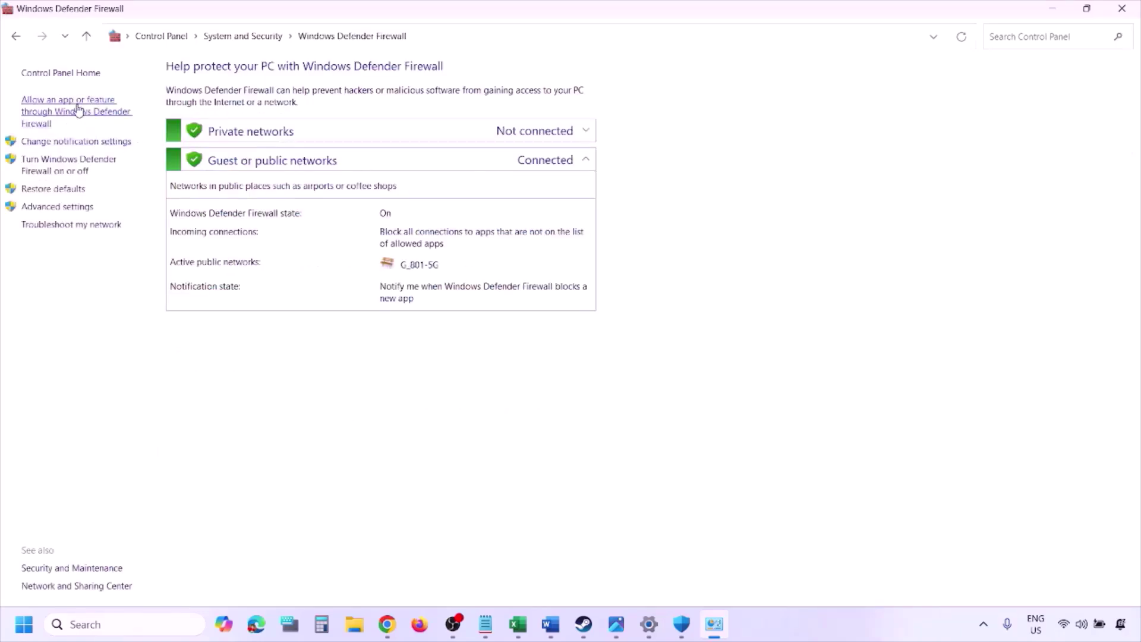
click(78, 111)
click(768, 115)
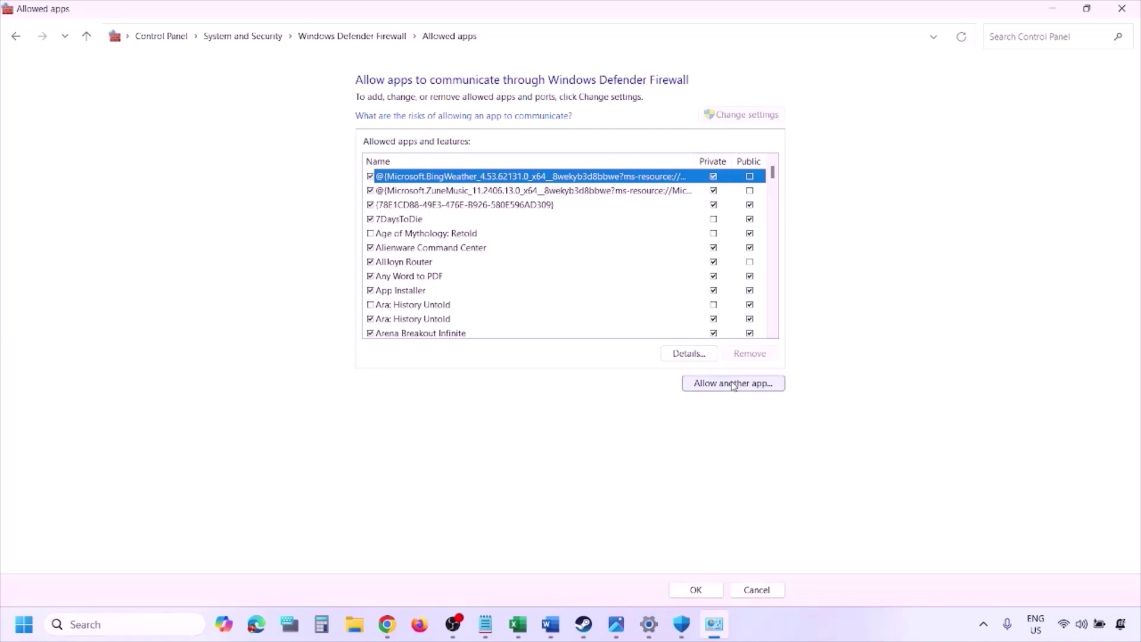
Start allowing another app through the firewall, browse to This PC, cancel without adding one, and close the Allowed apps window
click(731, 382)
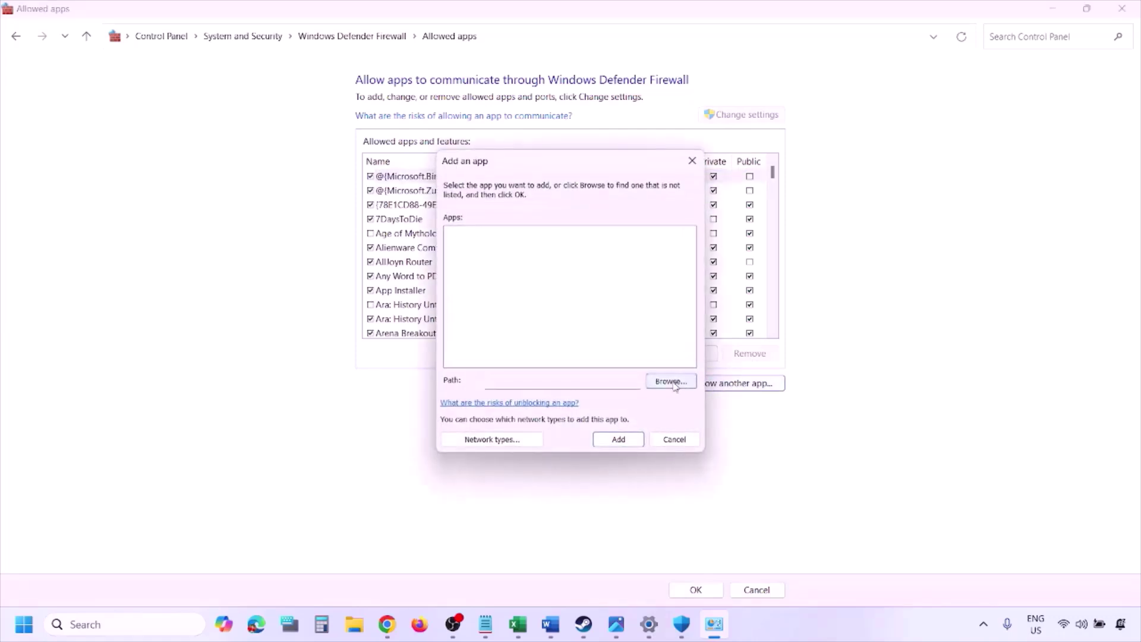
click(672, 381)
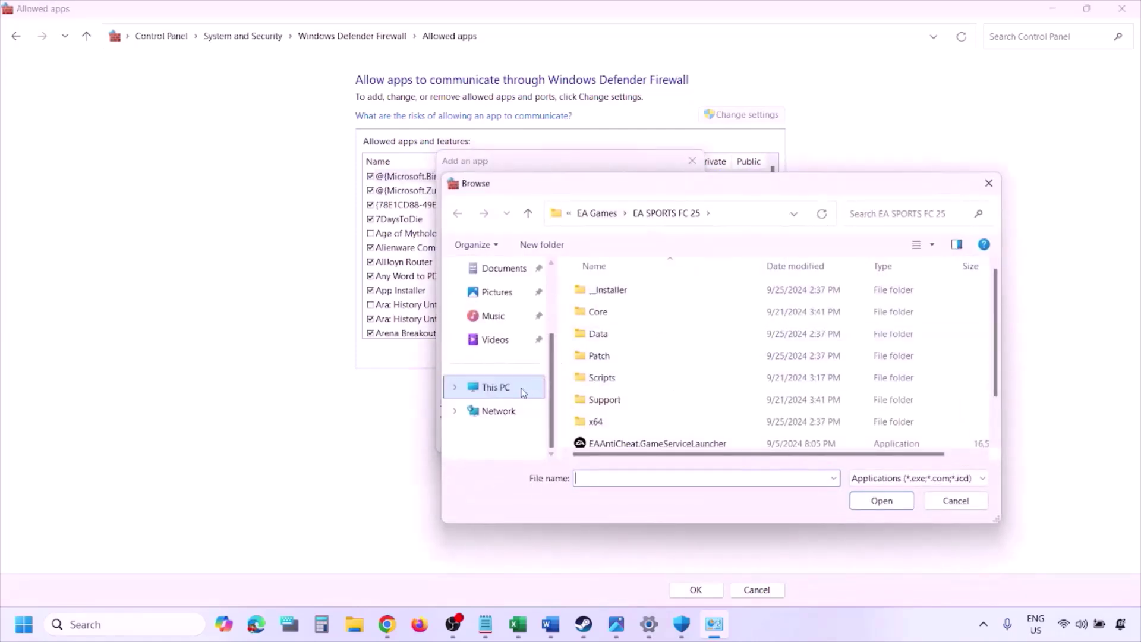
click(523, 392)
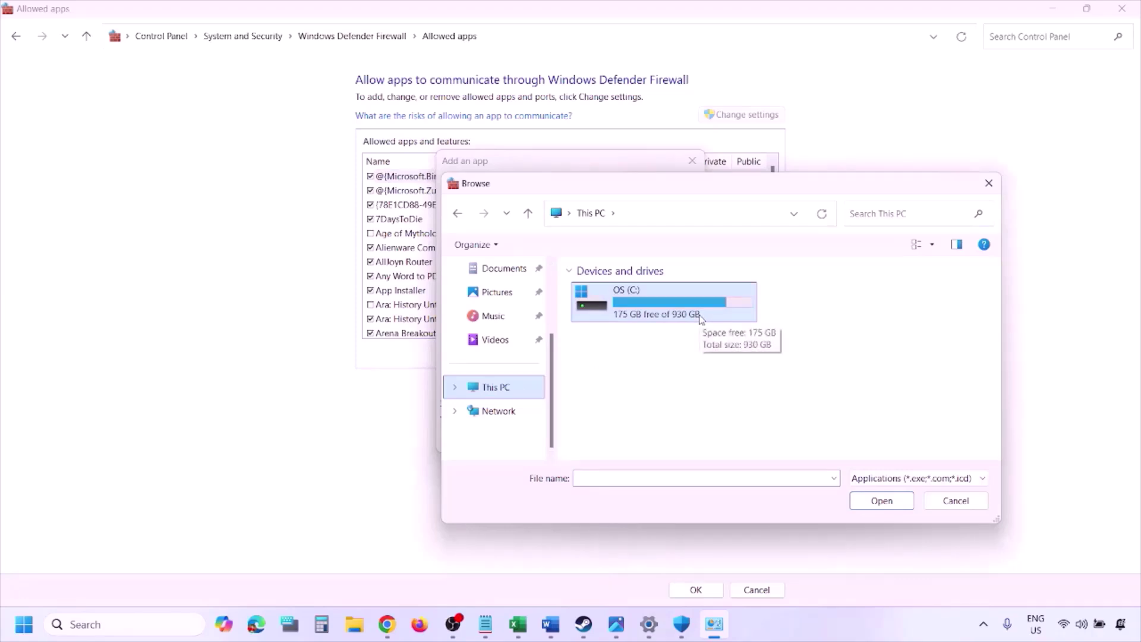
click(944, 505)
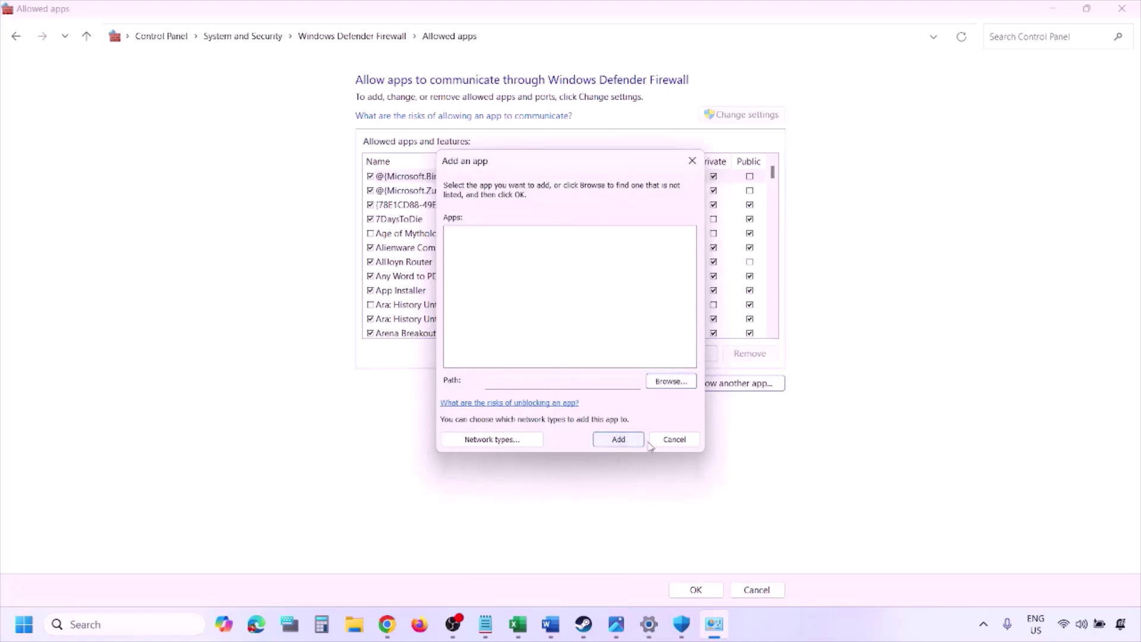
click(665, 441)
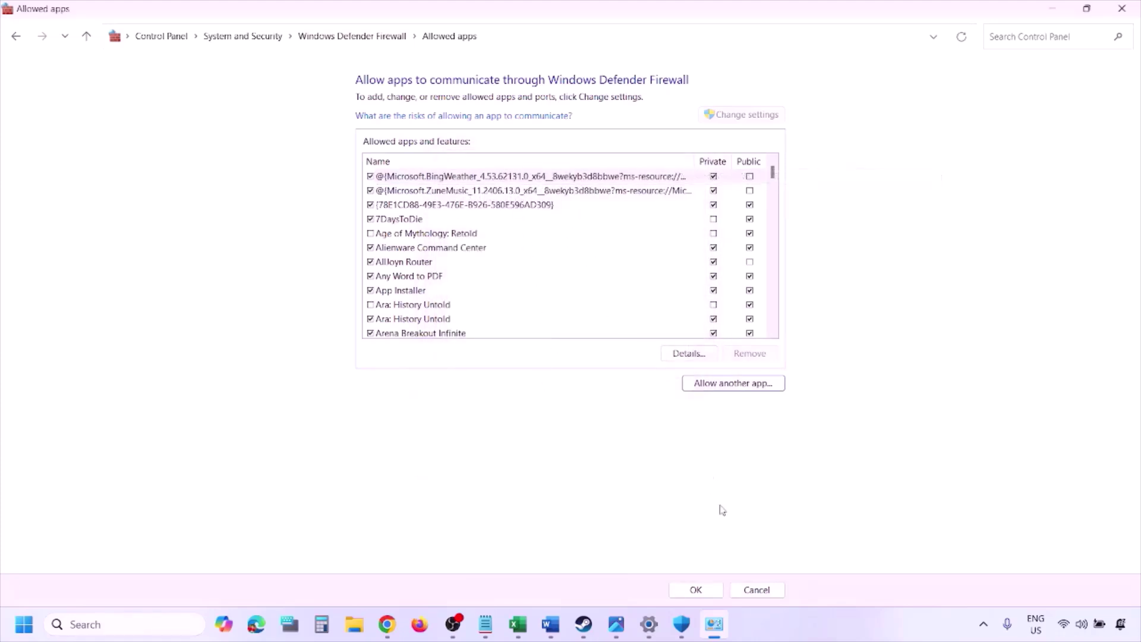
click(1132, 10)
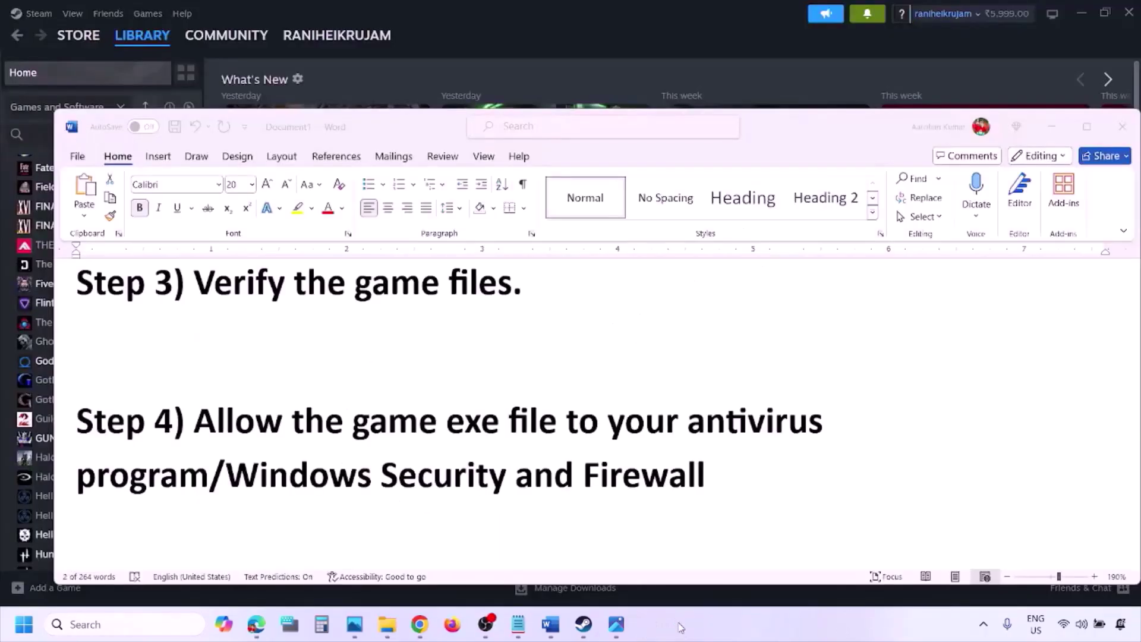
Review Step 5 of the Word document on clean graphics driver installation, highlighting parts of the NVIDIA and AMD download links
scroll(407, 408, down, 3)
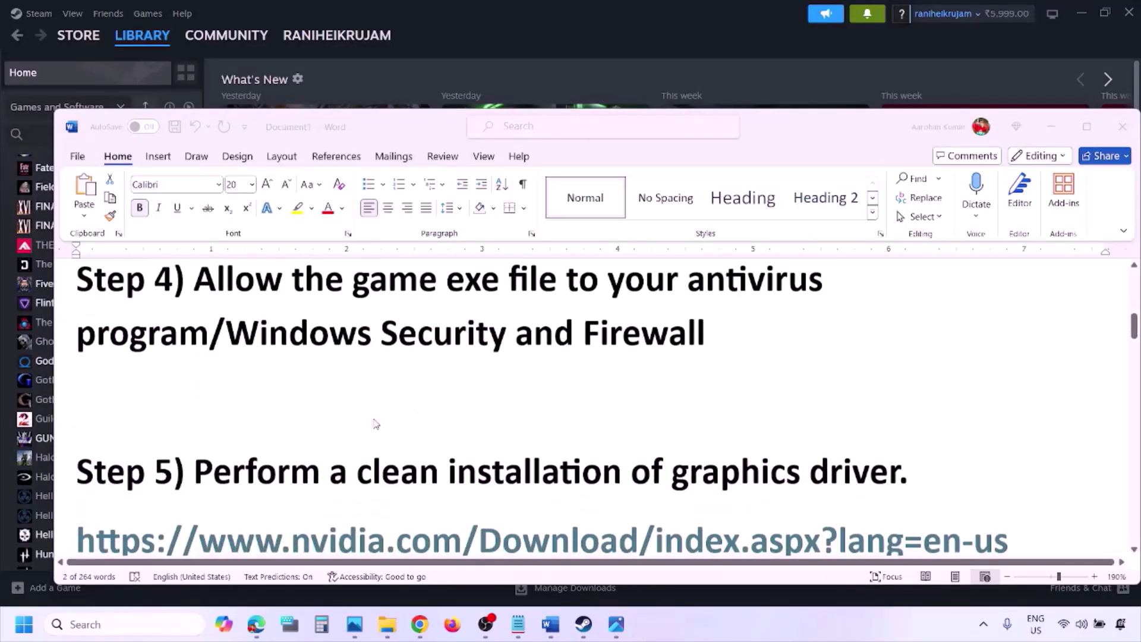
scroll(376, 423, down, 2)
double_click(282, 390)
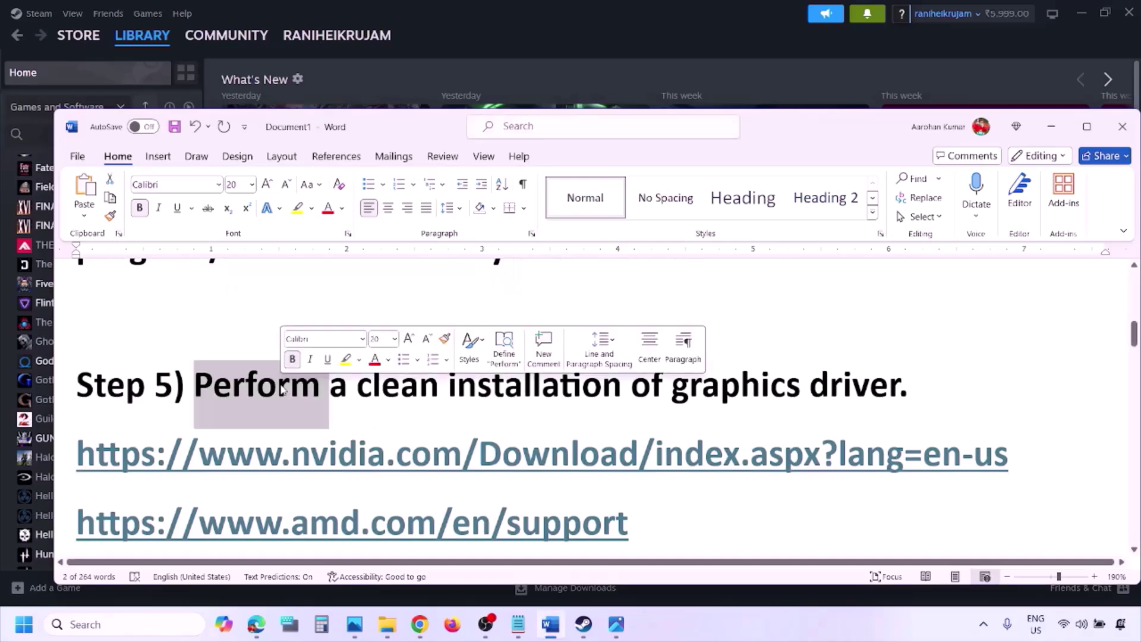
drag(253, 464, 411, 459)
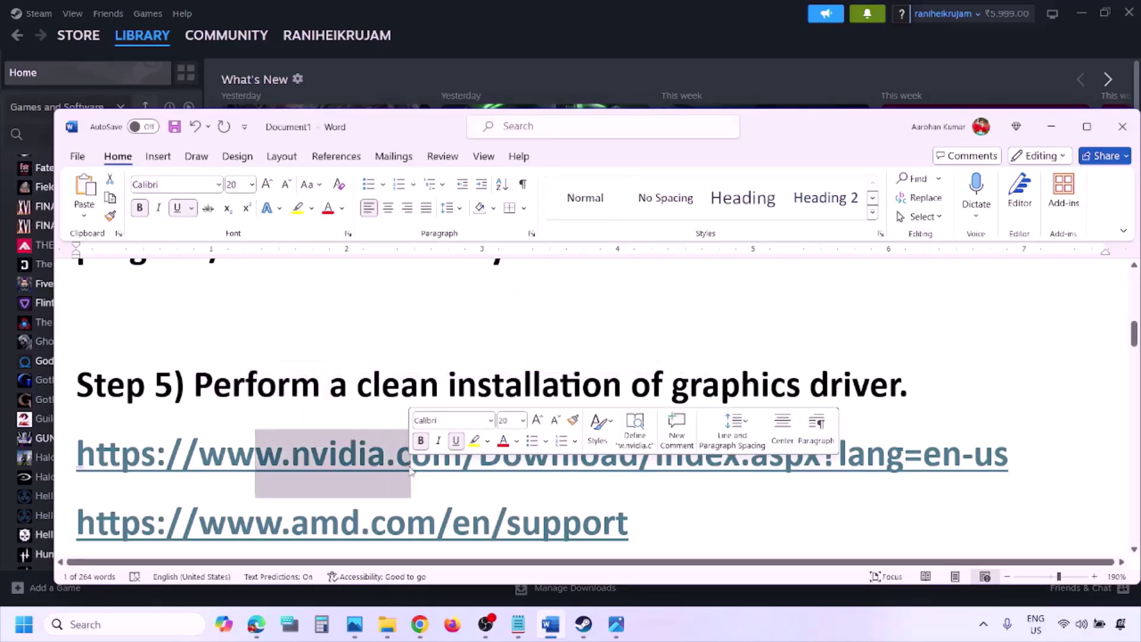
scroll(411, 459, down, 1)
drag(255, 476, 603, 475)
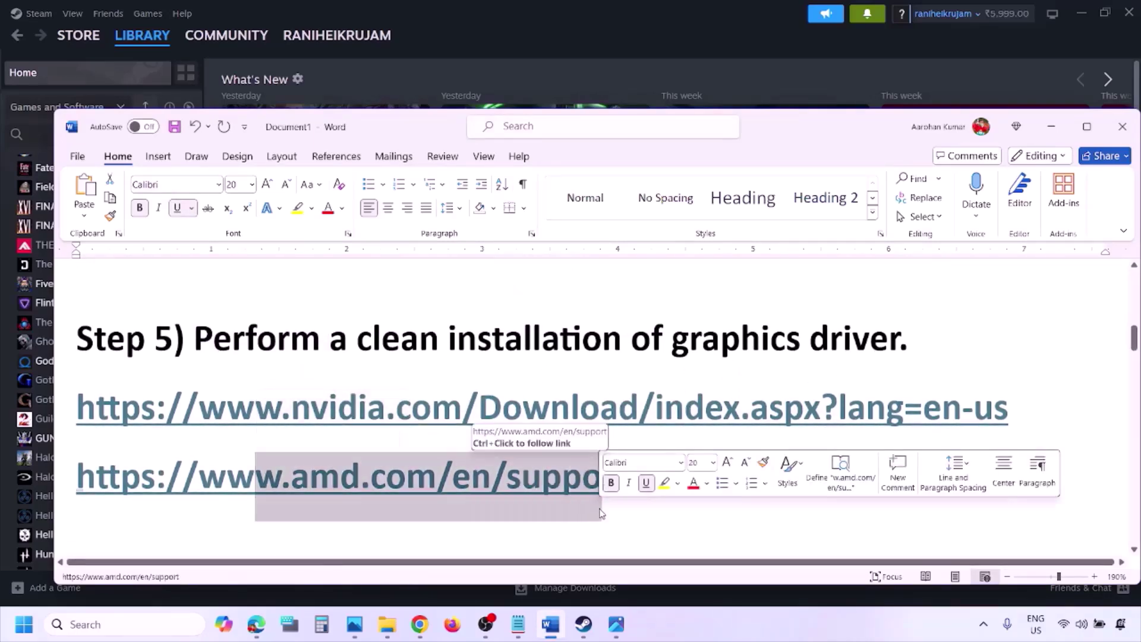
Switch to the NVIDIA drivers page in Chrome and choose Windows 11 as the operating system in the manual driver search
click(750, 615)
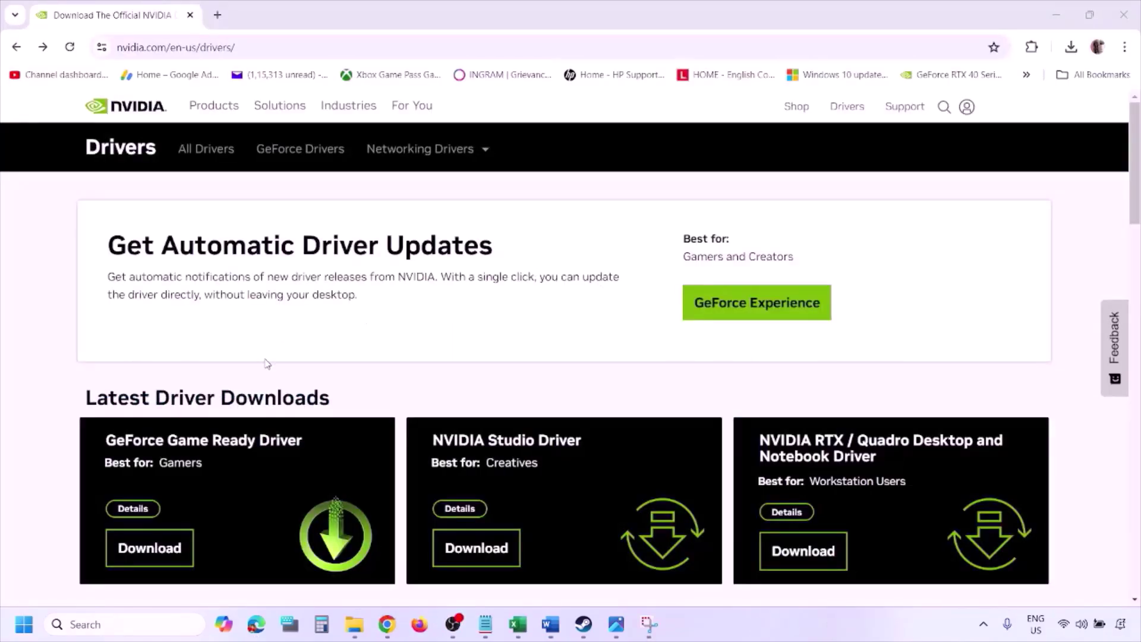
scroll(267, 364, down, 8)
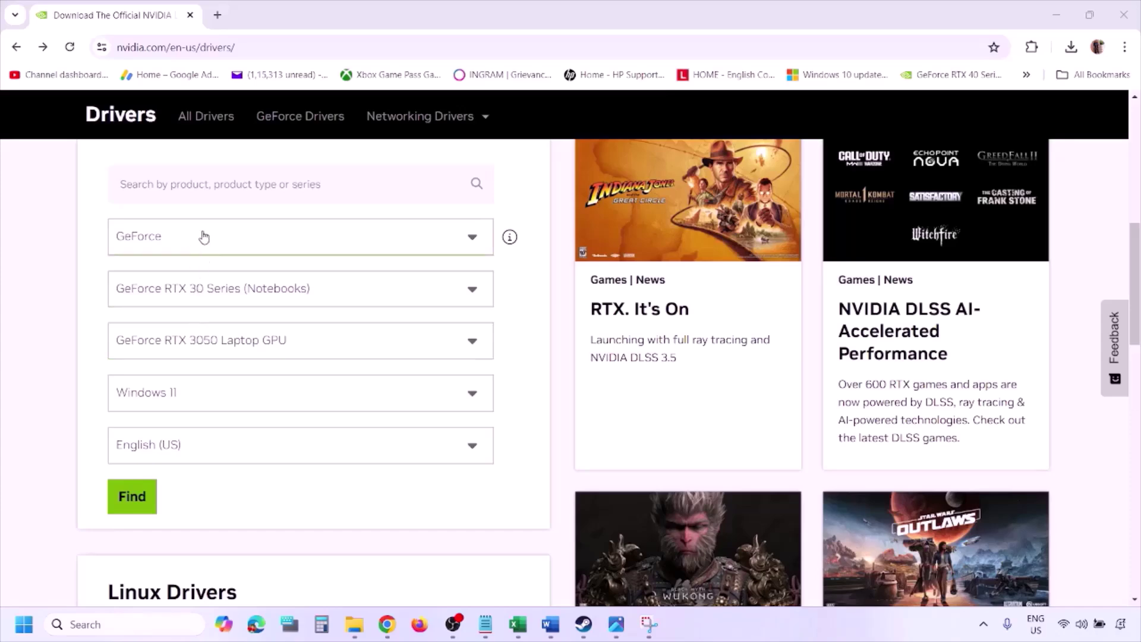
click(189, 397)
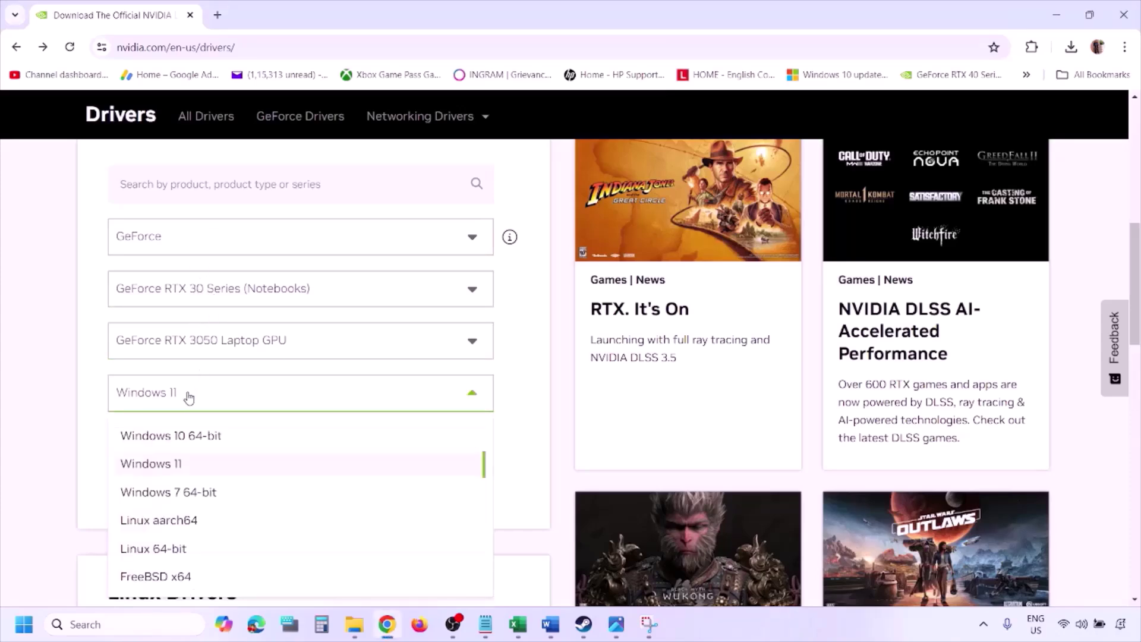
click(166, 466)
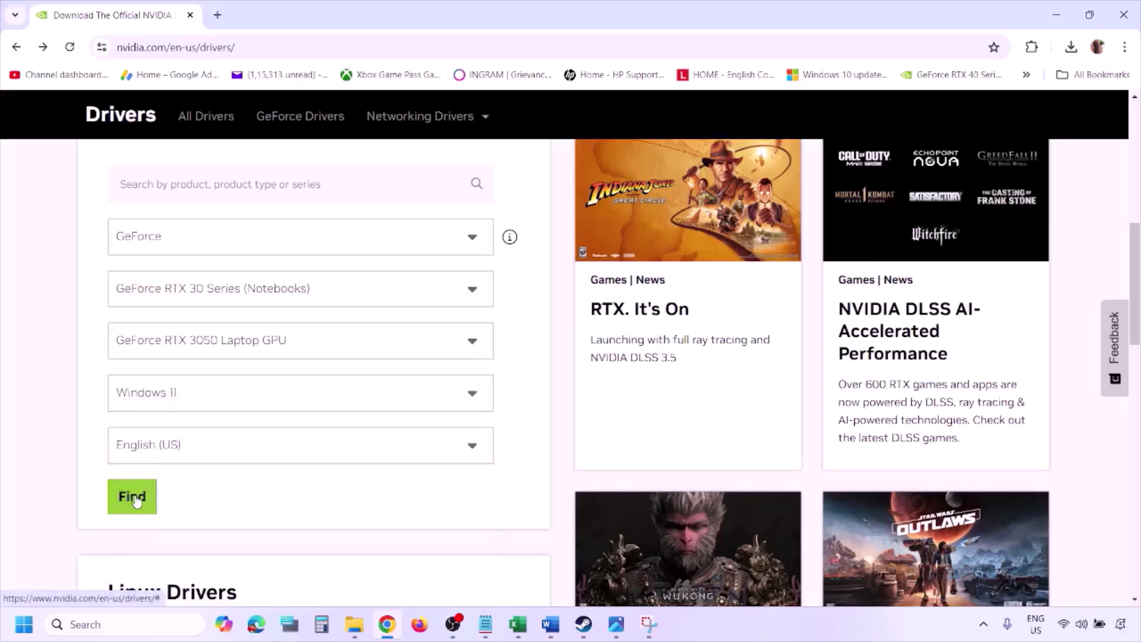
Switch to Photos and go through images 1.png to 5.png on downloading the GeForce Game Ready Driver and performing a clean installation
click(616, 624)
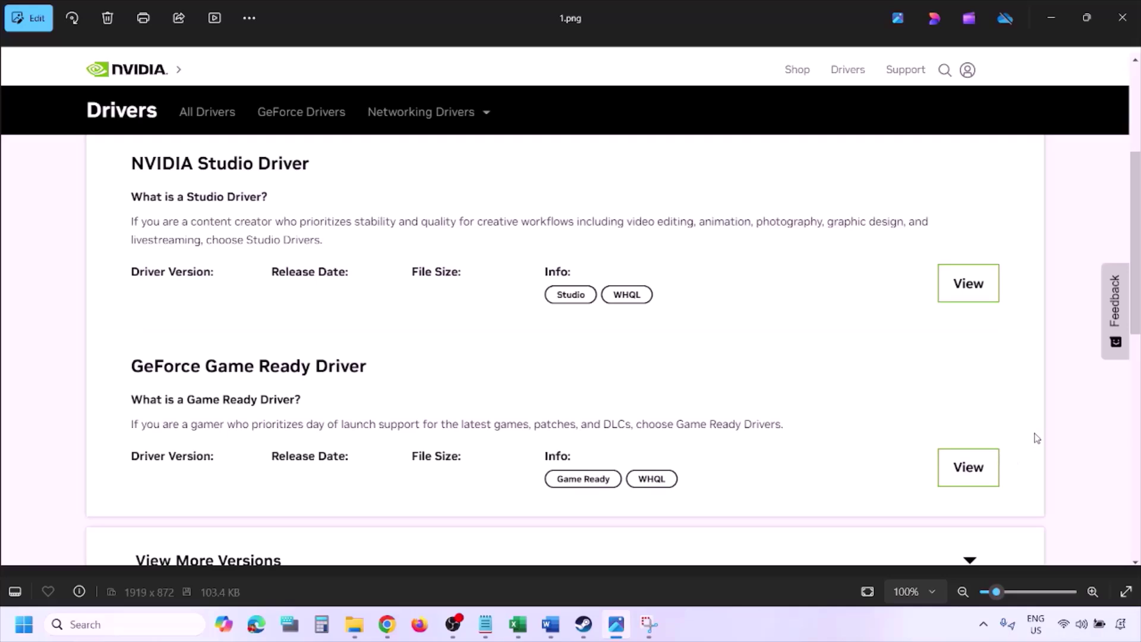
key(Right)
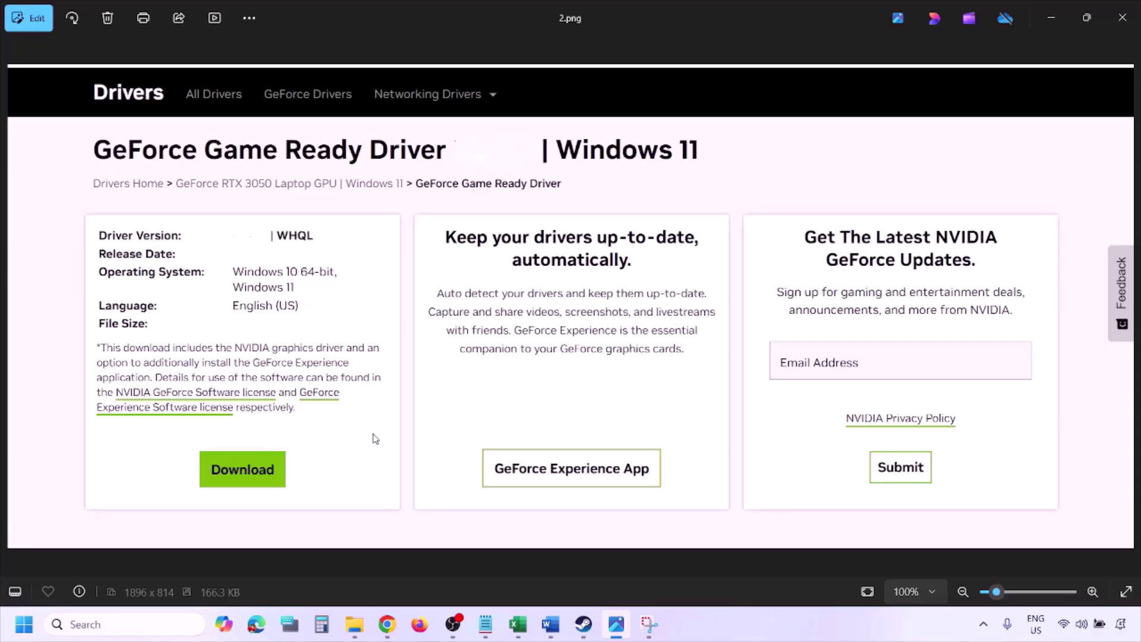
key(Right)
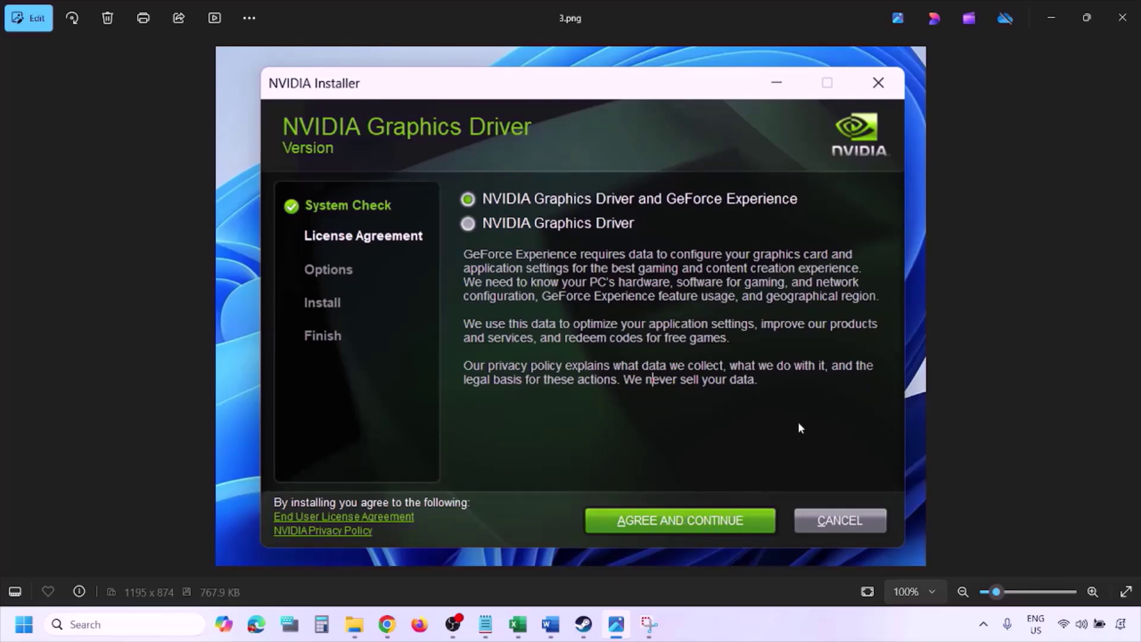
key(Right)
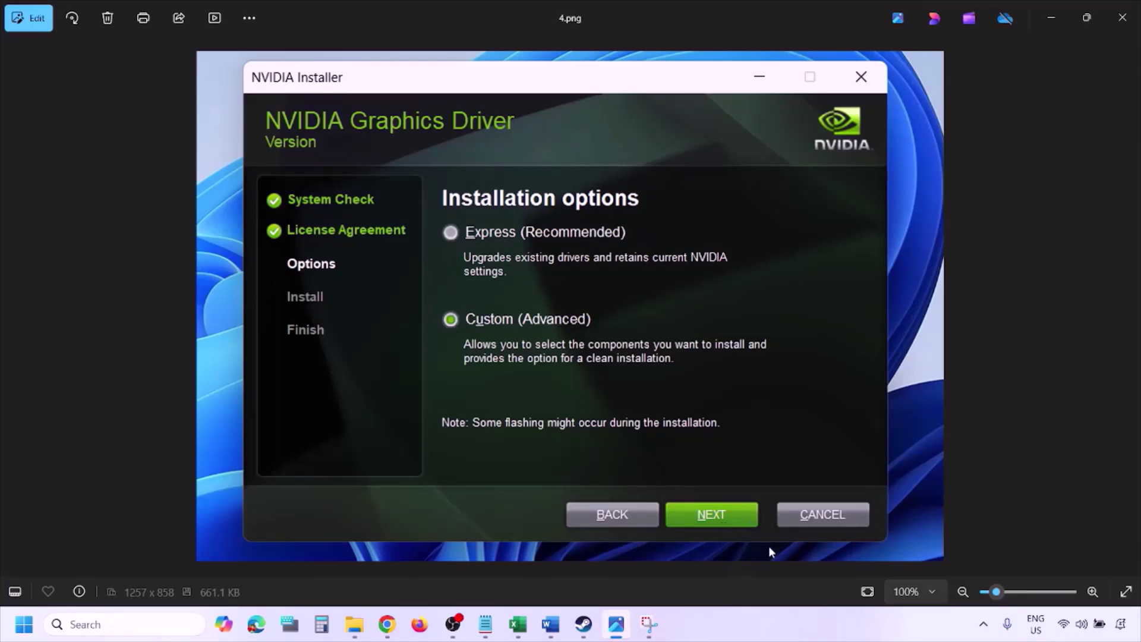
key(Right)
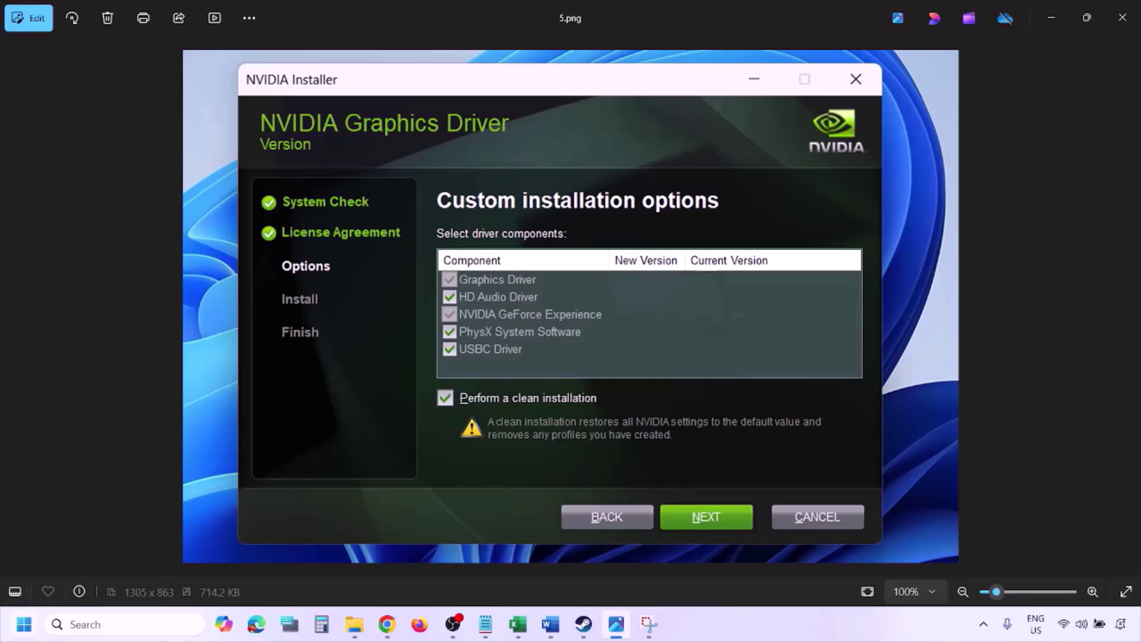
Bring up the Windows power options containing Restart and dismiss them without restarting
click(23, 624)
click(432, 574)
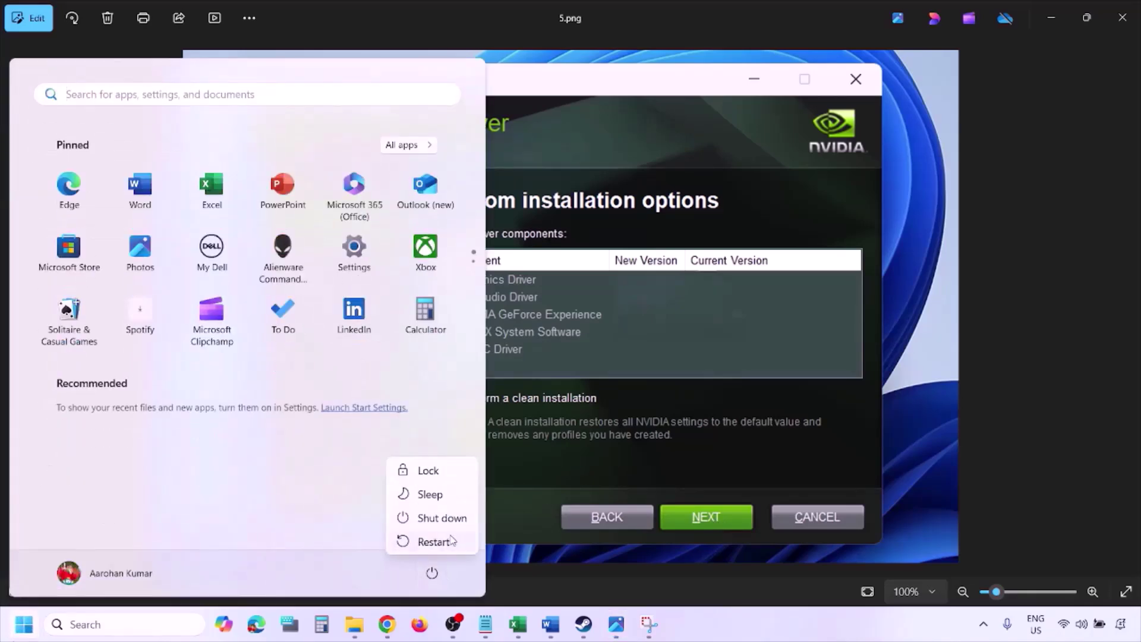
key(Escape)
key(Escape)
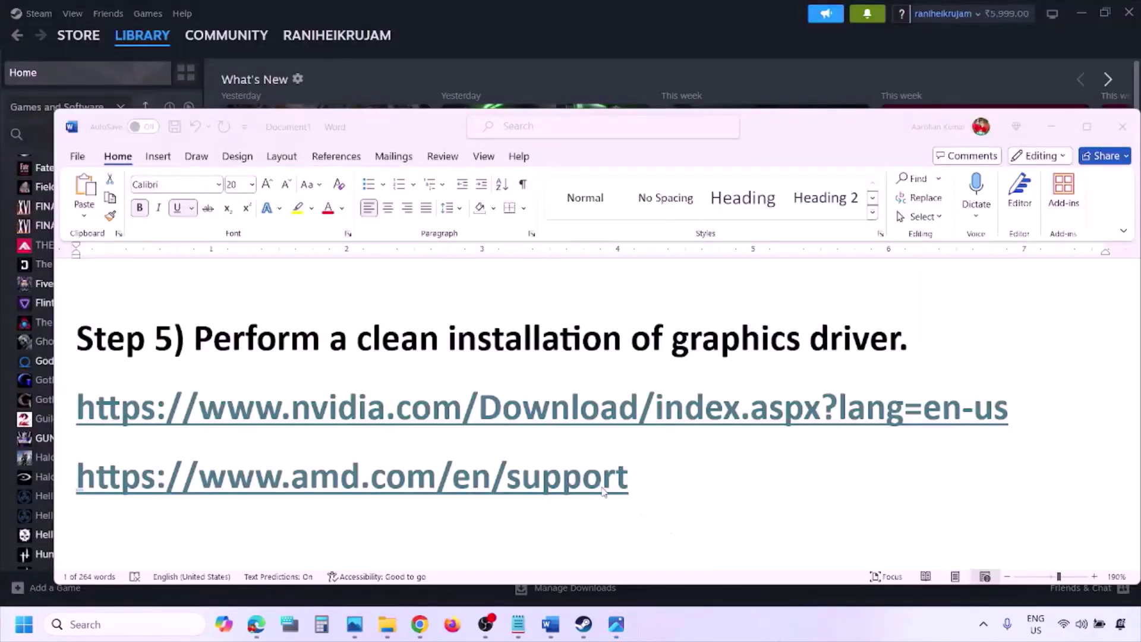
Select the AMD support link in the Word document, and display the Windows power options without choosing any
click(675, 479)
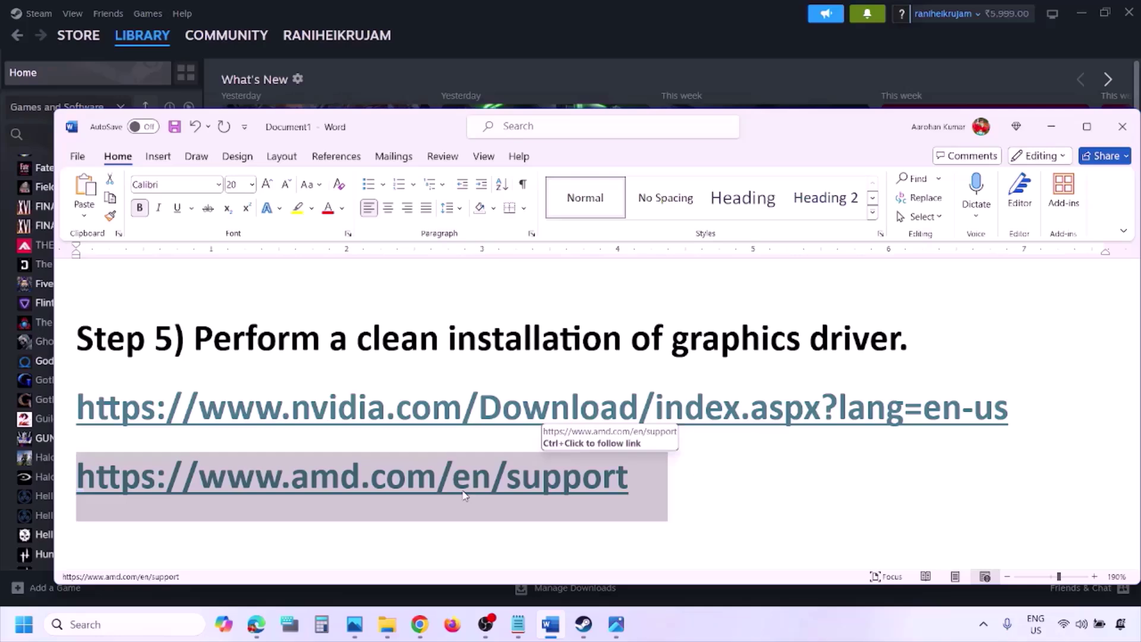
key(super)
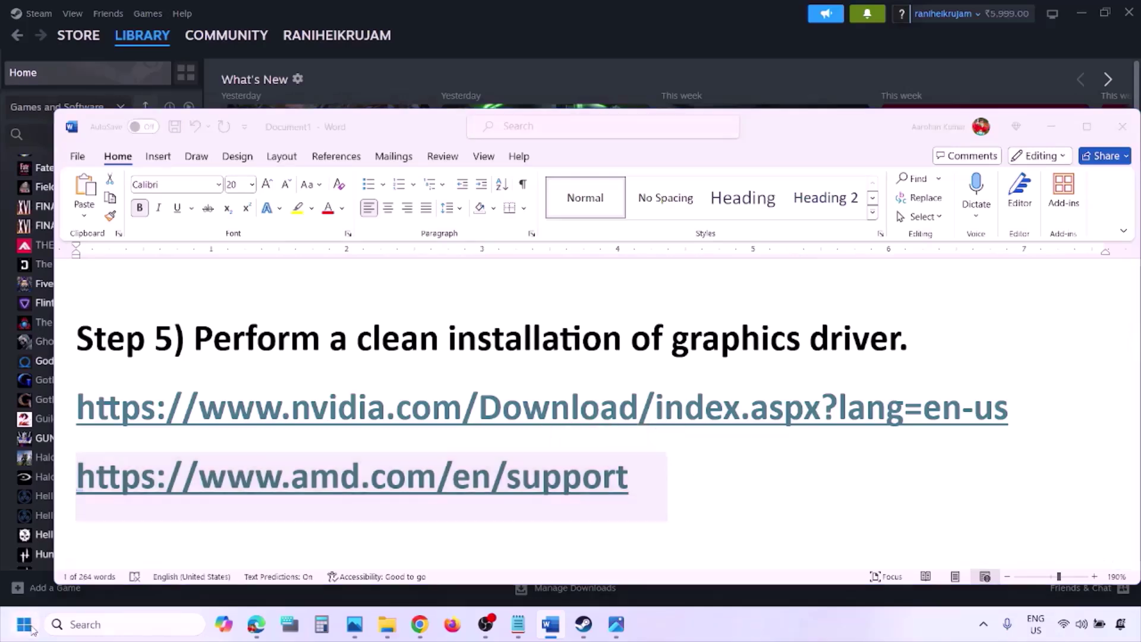
click(428, 573)
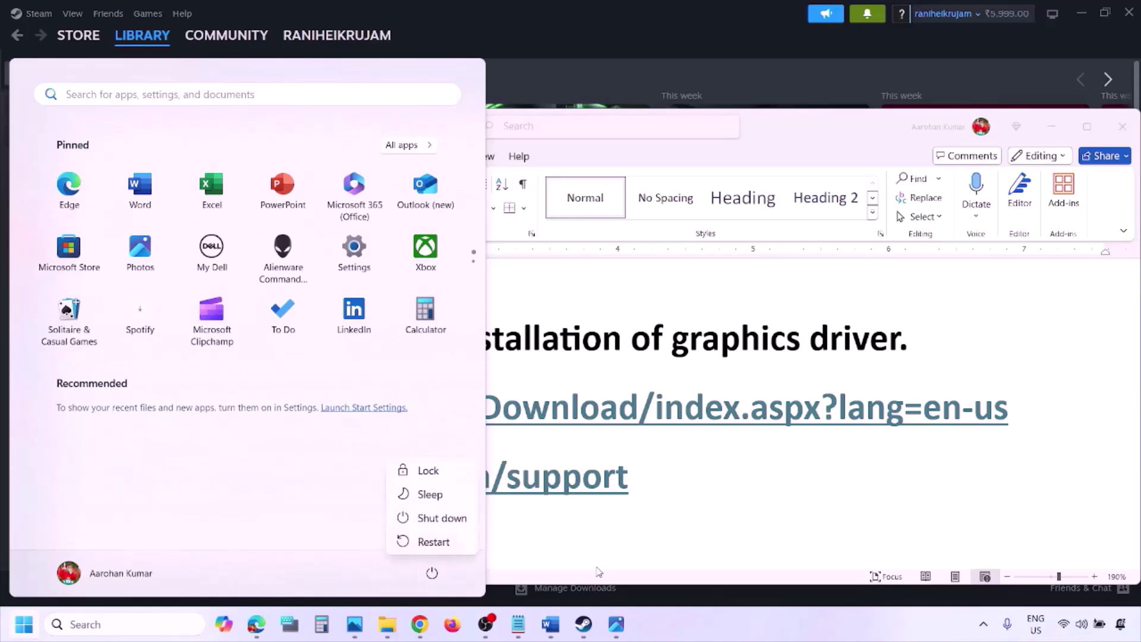
click(721, 629)
key(Delete)
scroll(535, 407, down, 3)
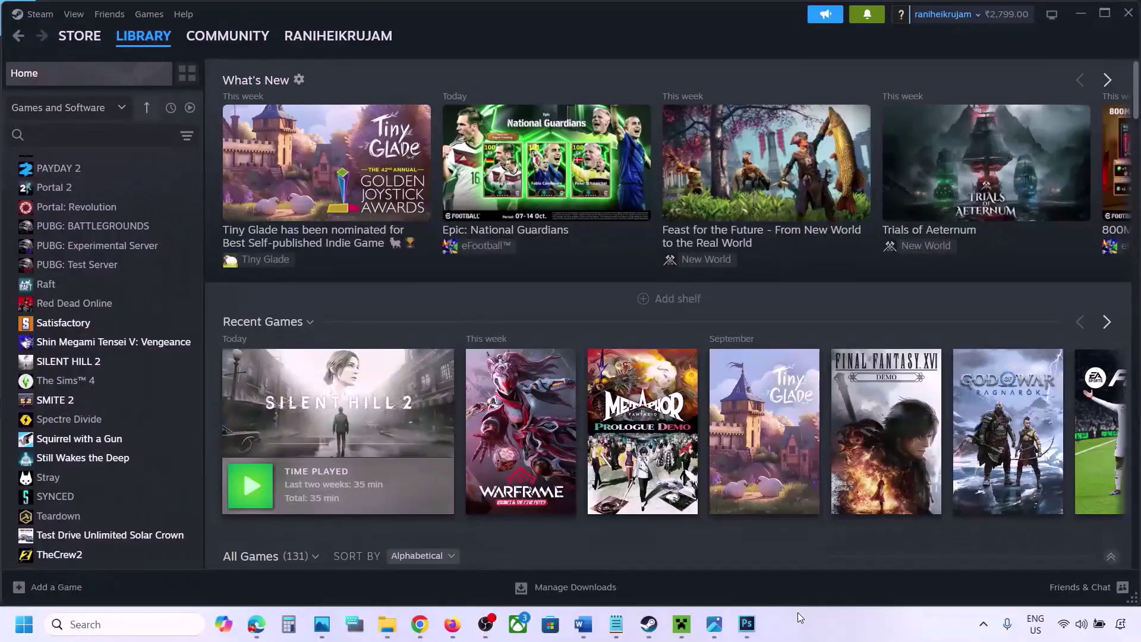
Search Windows for "graphics" and open the Graphics settings
click(89, 624)
text(grap)
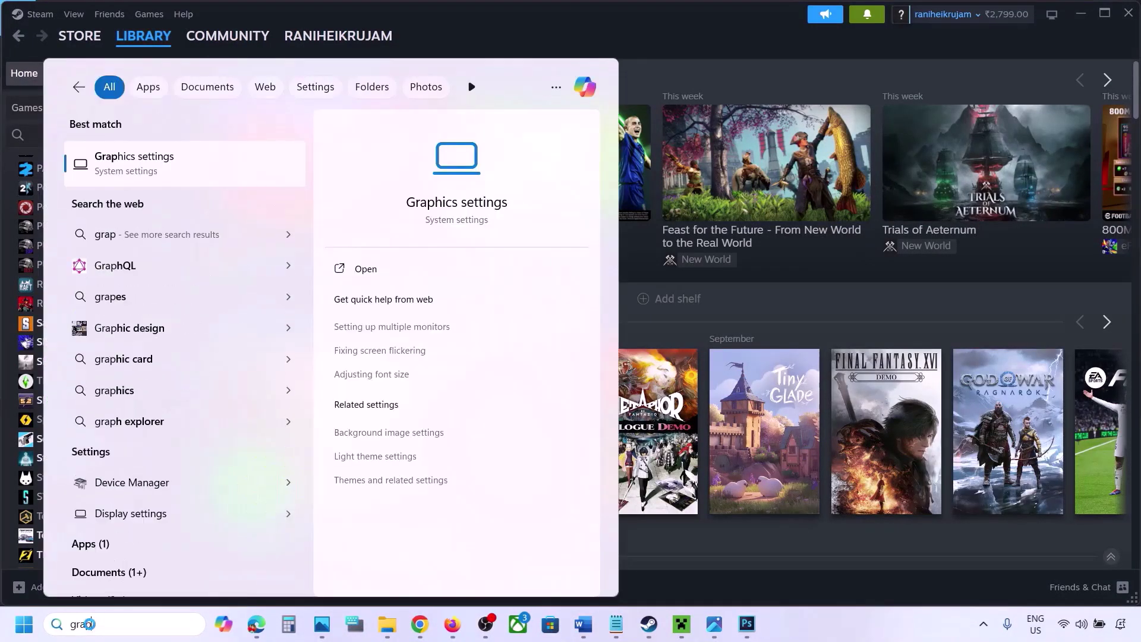
text(hics)
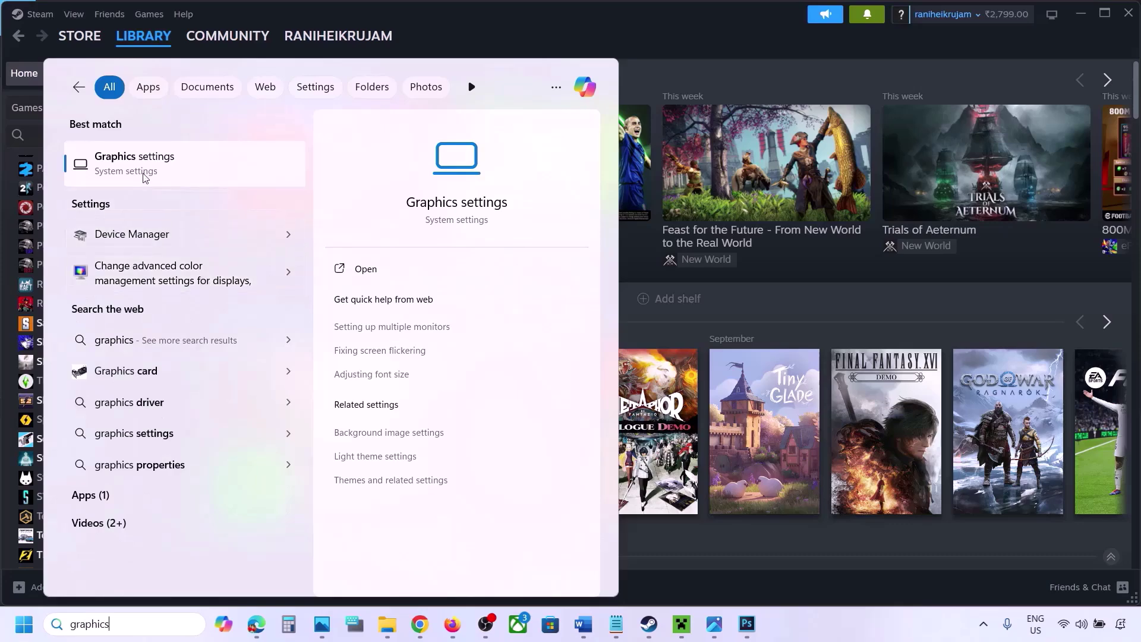
click(141, 170)
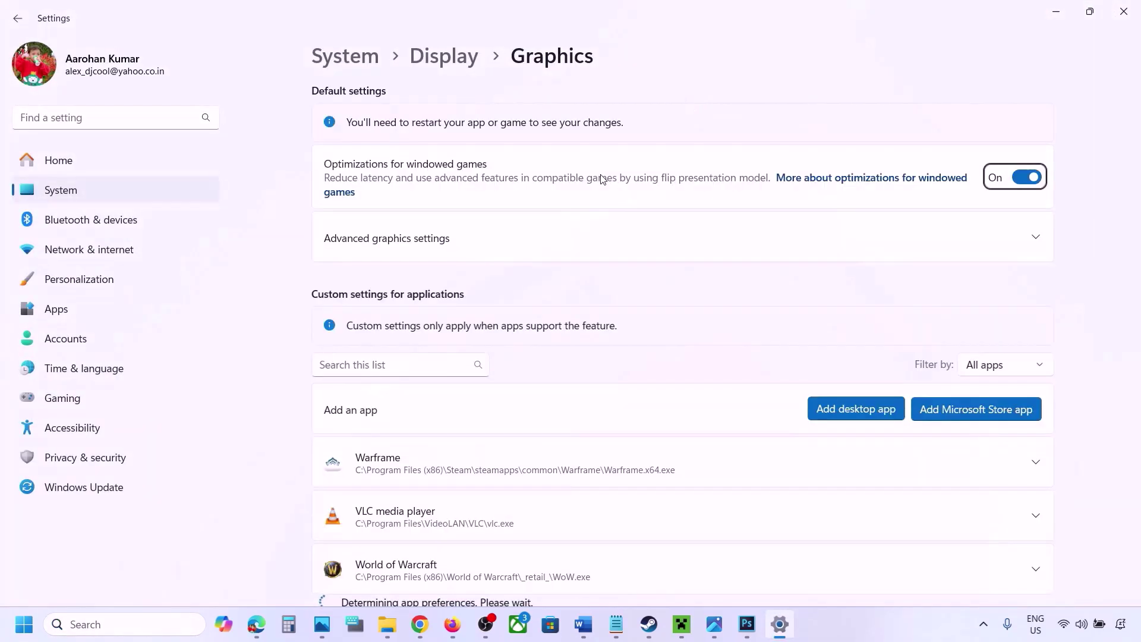
Browse for a desktop app in C:\Program Files (x86)\Steam\steamapps\common and cancel without adding one
click(860, 415)
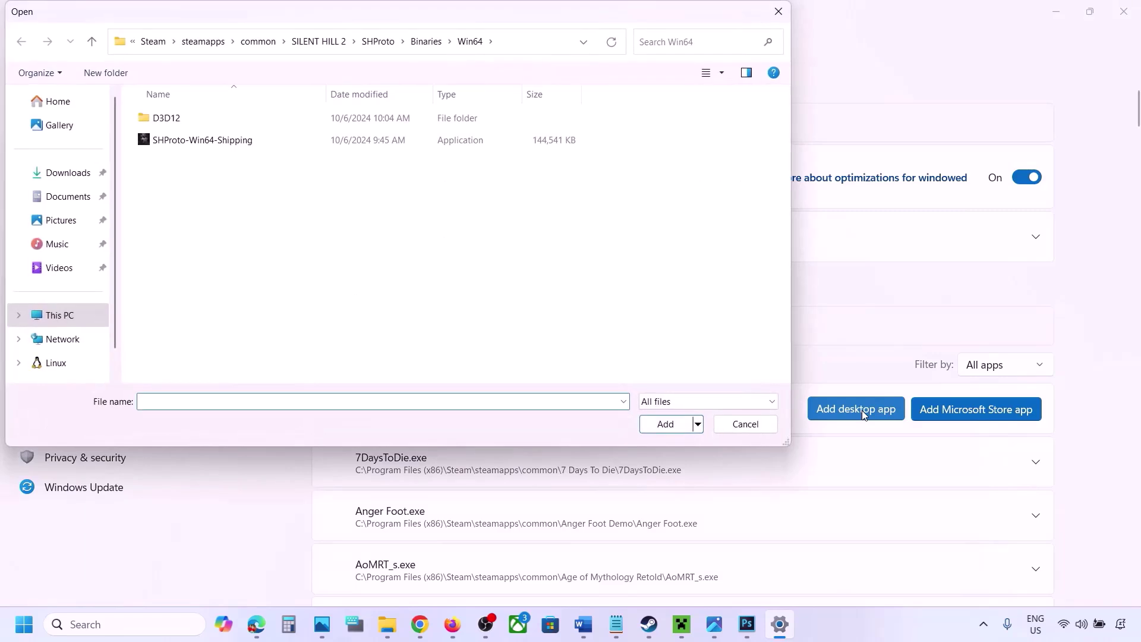
click(275, 42)
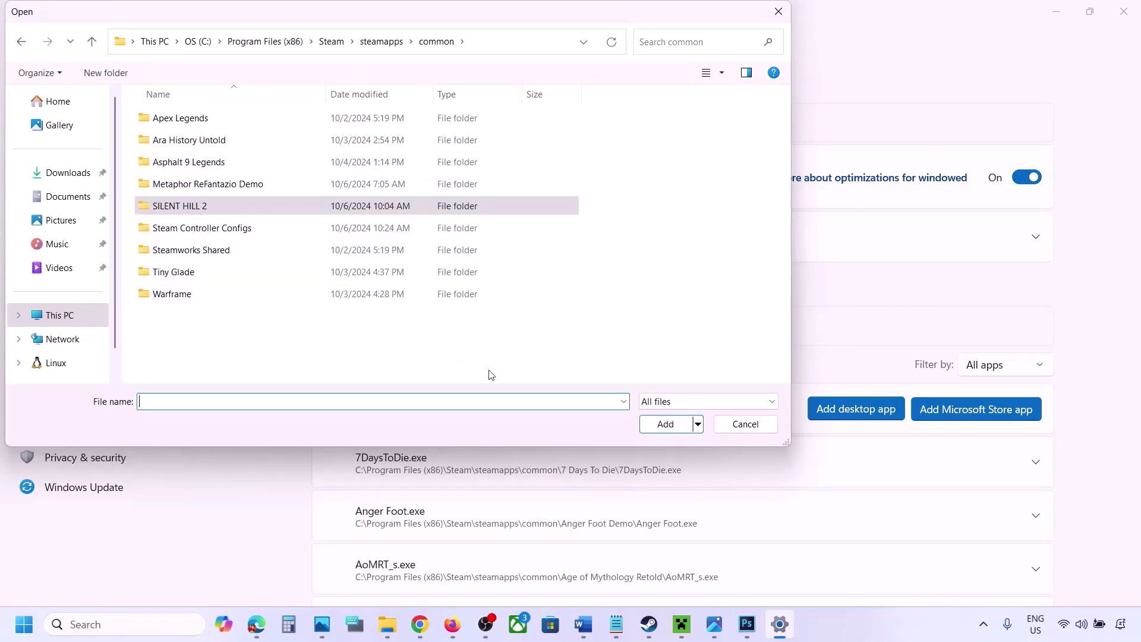
click(746, 424)
Expand ChainedTogether-Win64-Shipping.exe in the app list and set its GPU preference to High Performance (NVIDIA GeForce RTX 3050 Laptop GPU)
scroll(717, 465, down, 7)
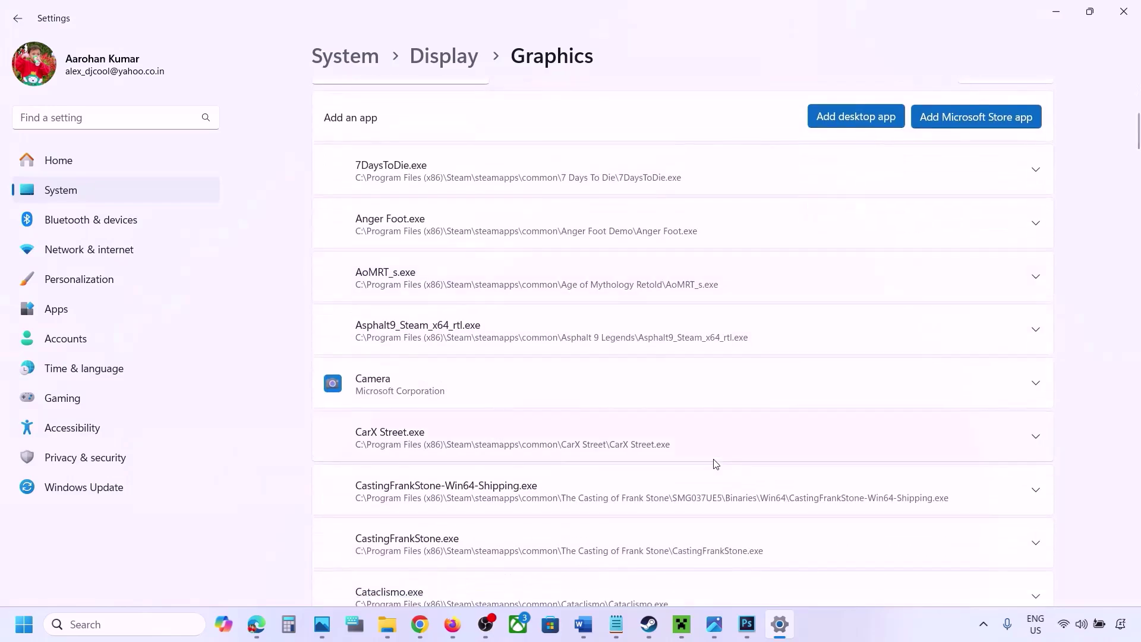
scroll(717, 464, down, 3)
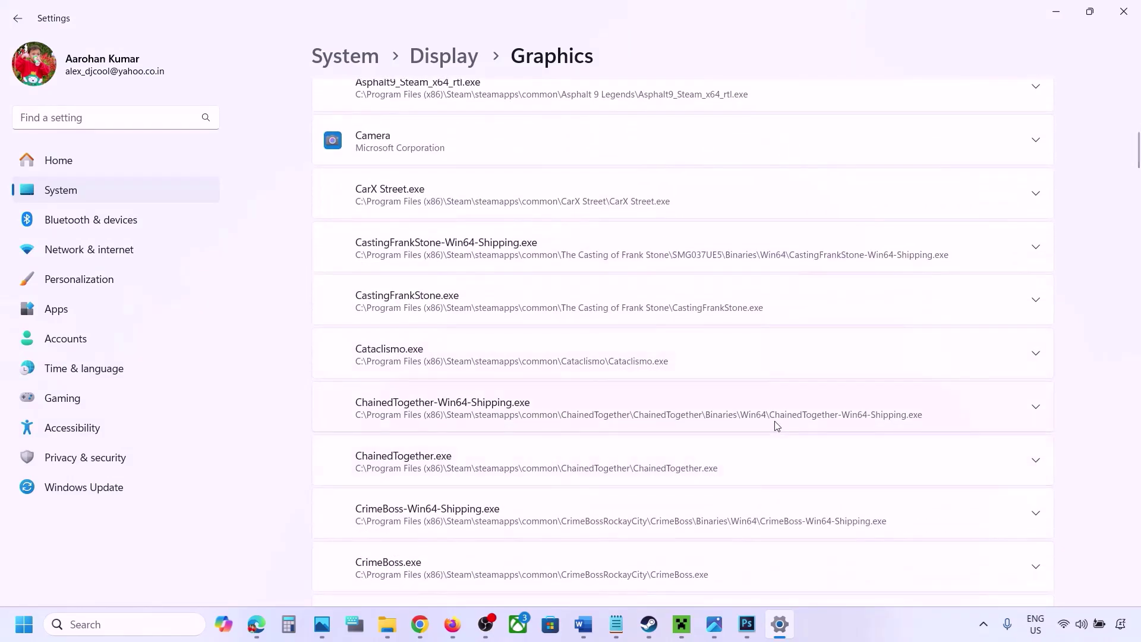
click(1035, 410)
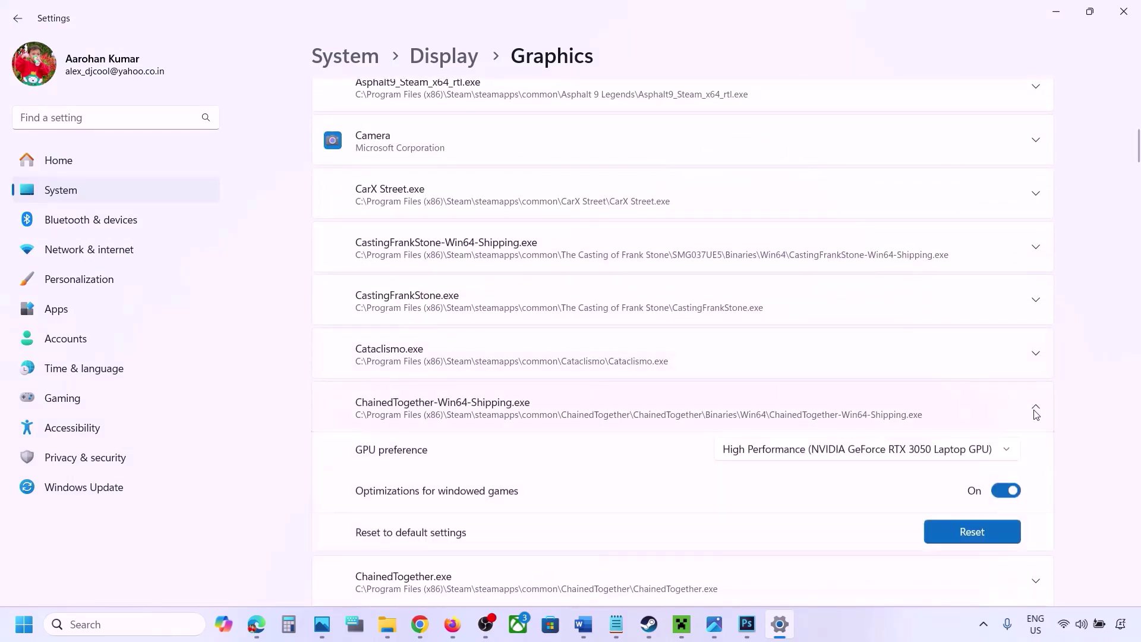
click(968, 453)
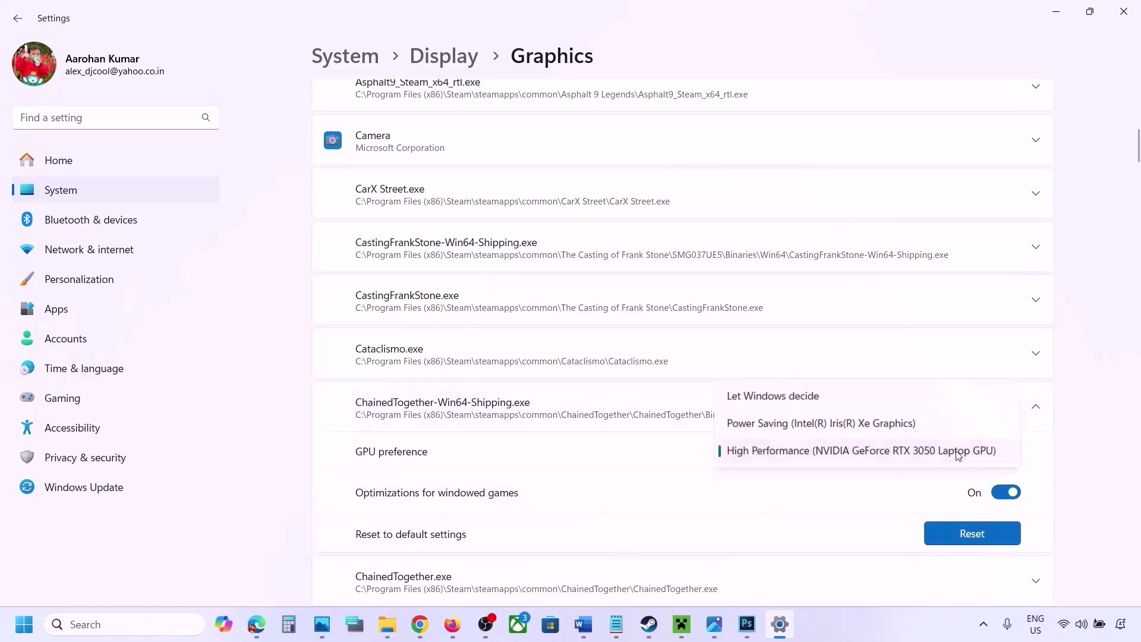
click(902, 453)
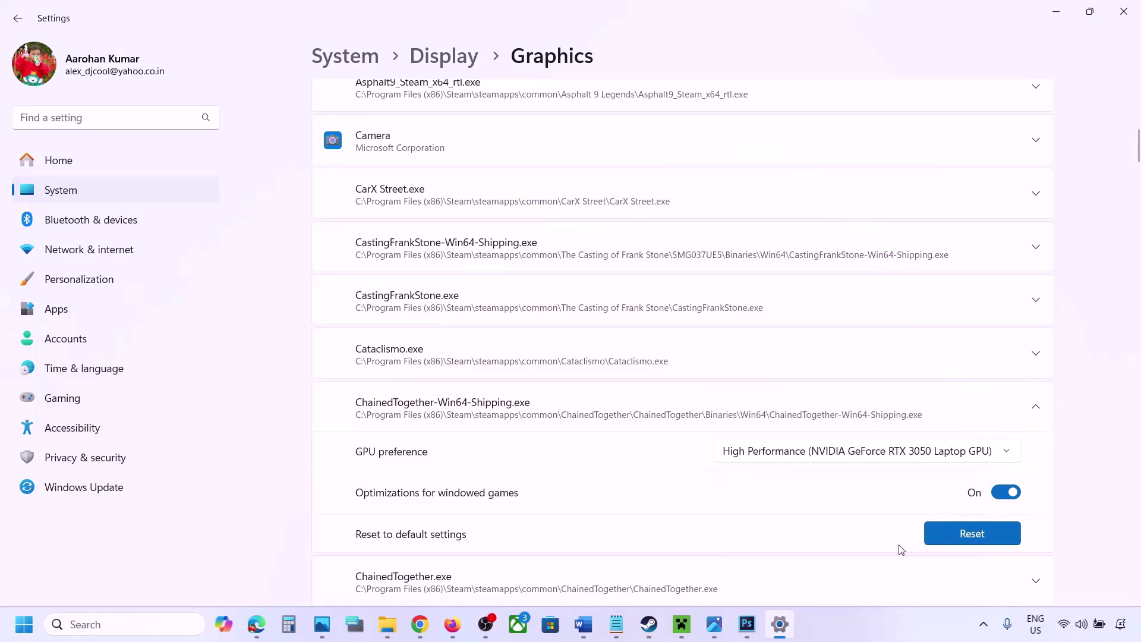
Select the Step 7 text "Update Windows to the latest version" in the Word document, and check for updates in Windows Update
click(876, 615)
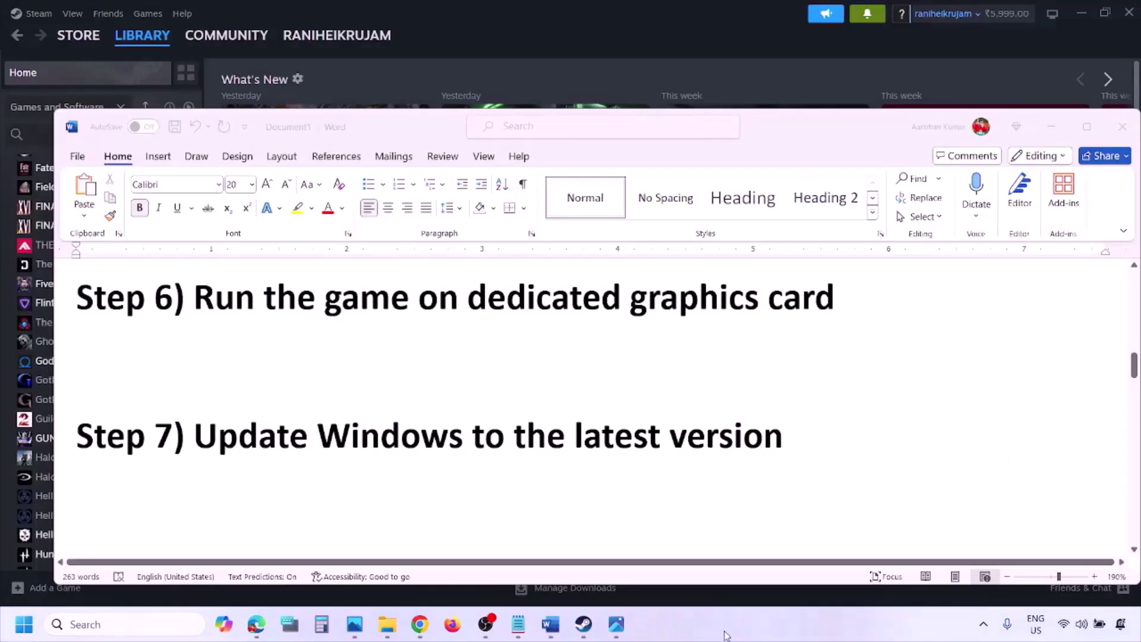
click(254, 426)
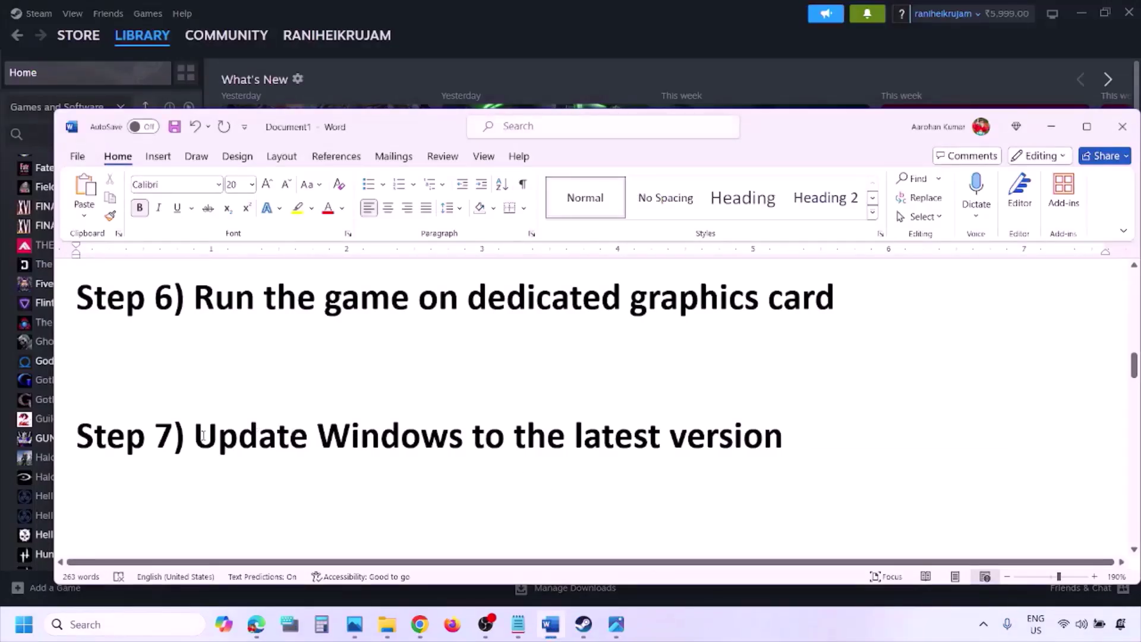
drag(202, 436, 769, 453)
key(super+i)
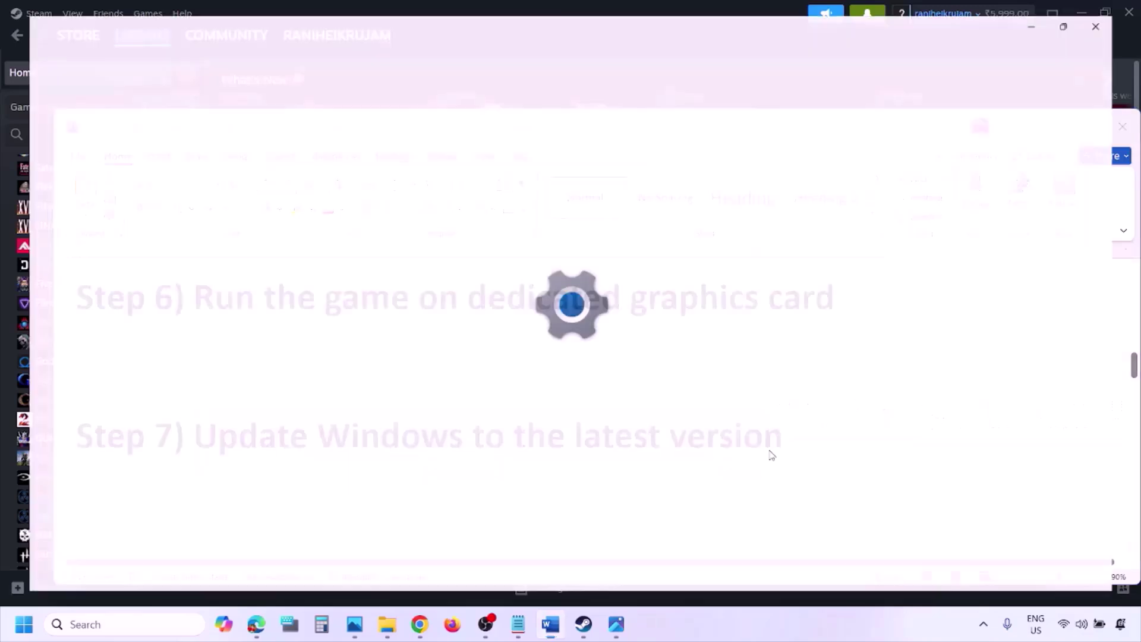
click(96, 491)
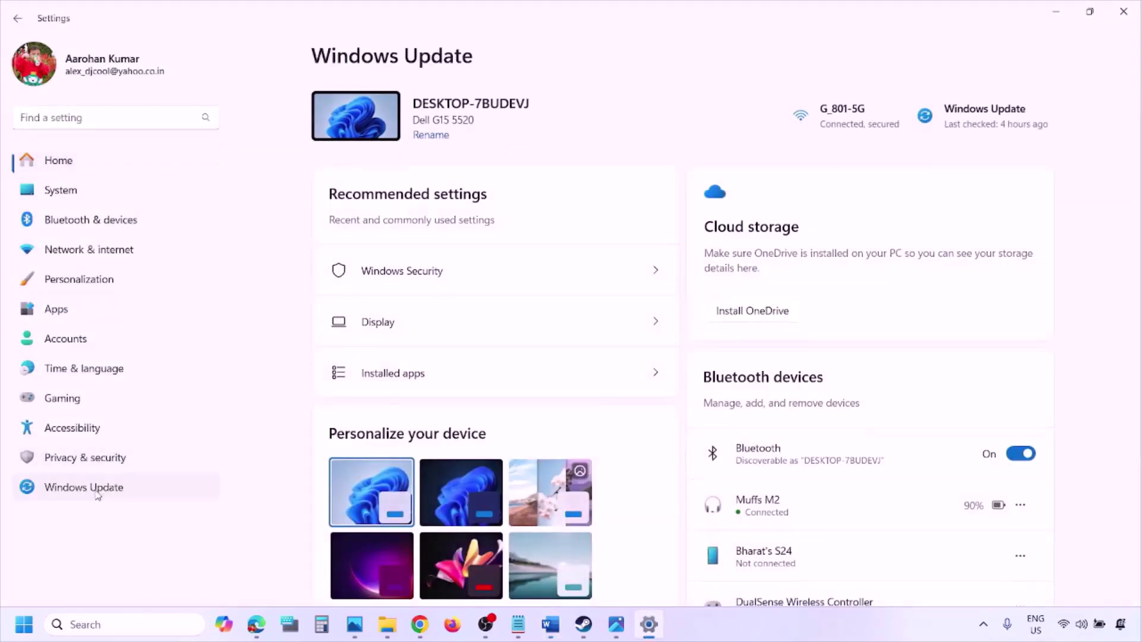
click(1010, 127)
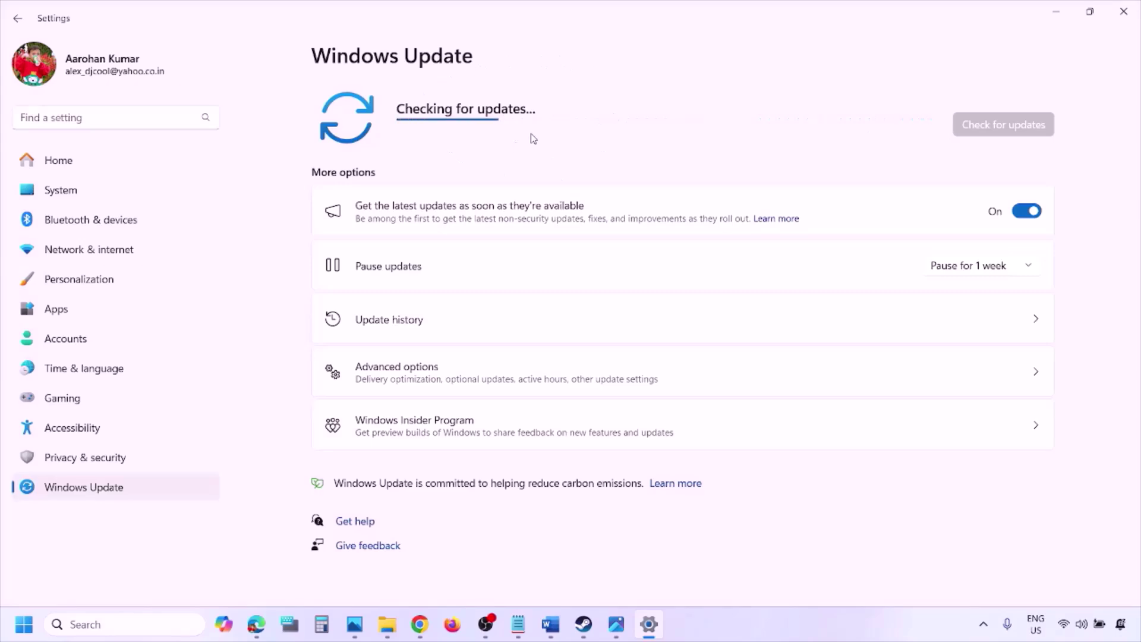
Display the Windows power options without choosing any, and return to the Word document
key(super)
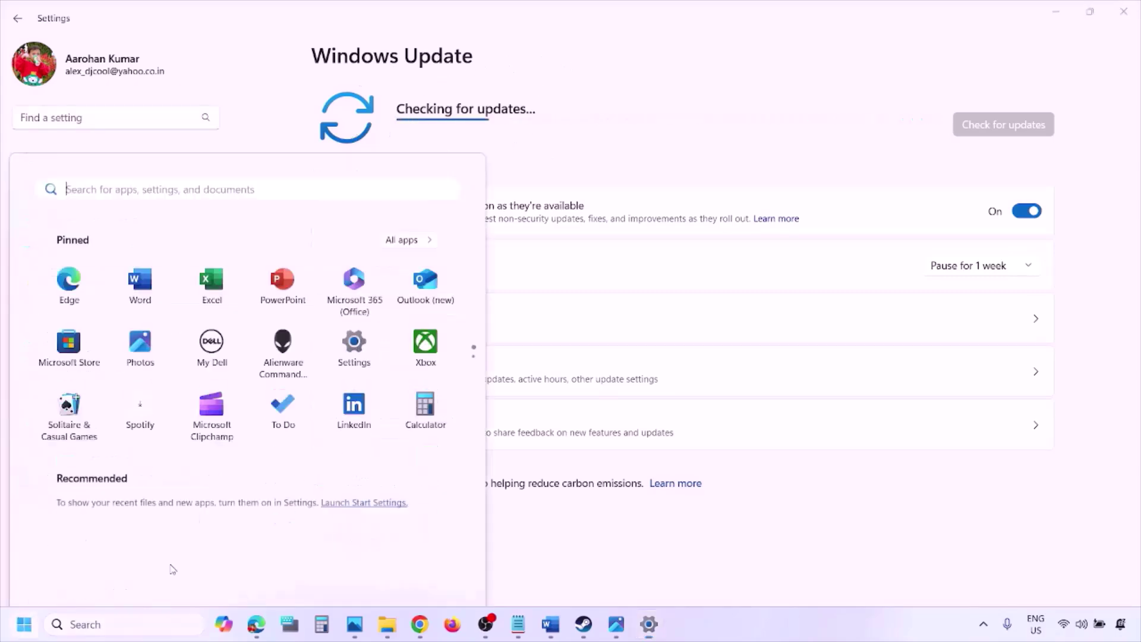
click(437, 572)
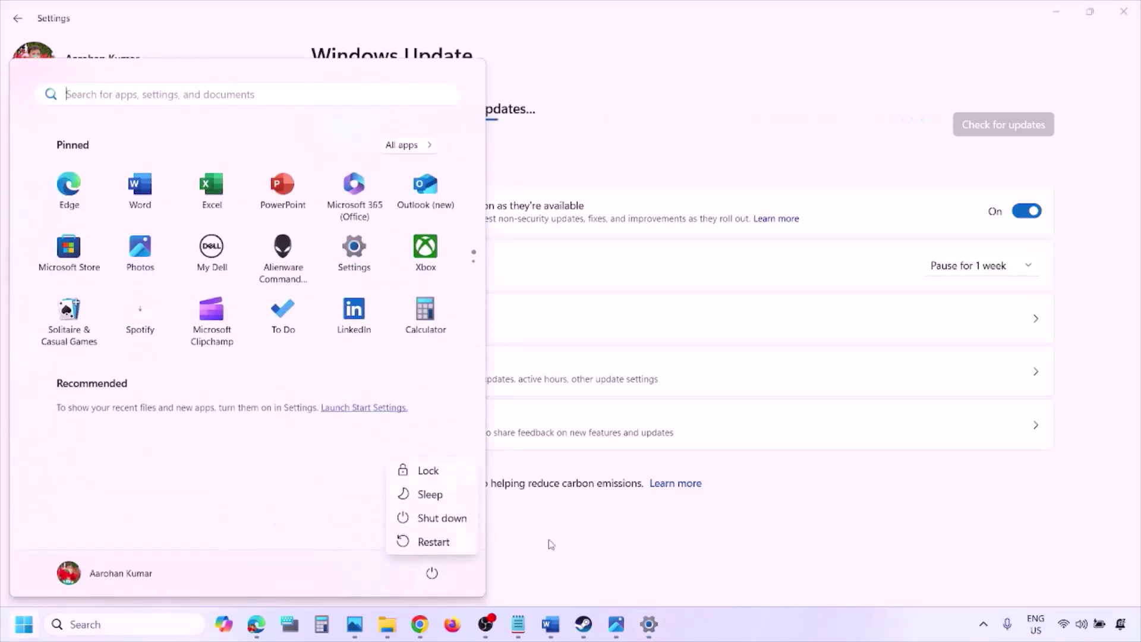
click(553, 635)
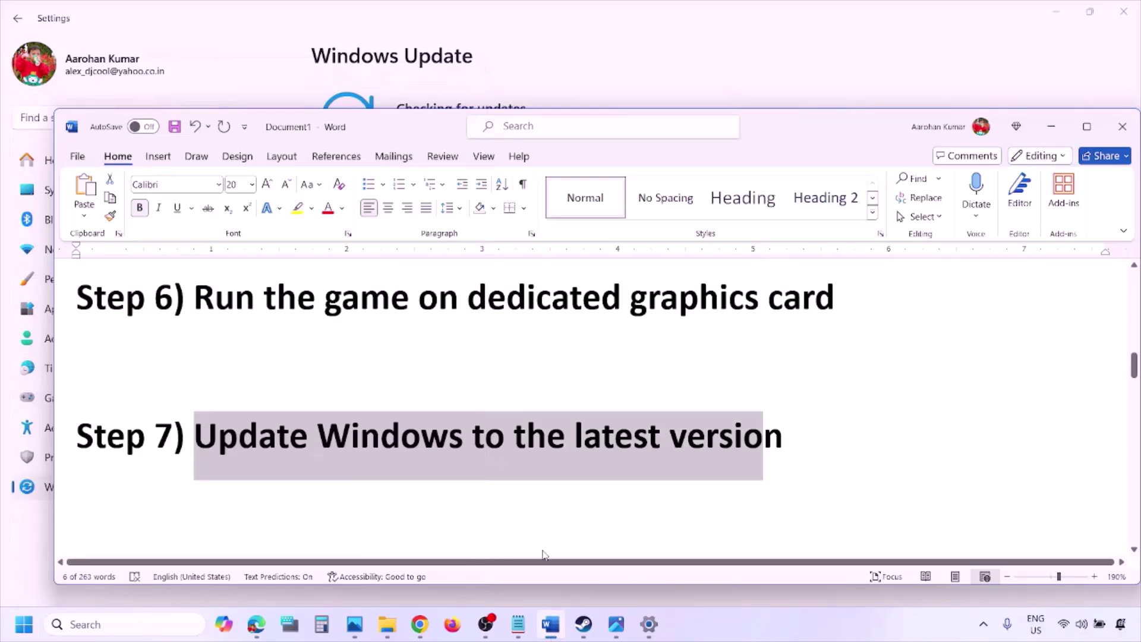
Copy the Step 8 Visual C++ link from the Word document and open it in a new Chrome window
scroll(499, 458, down, 3)
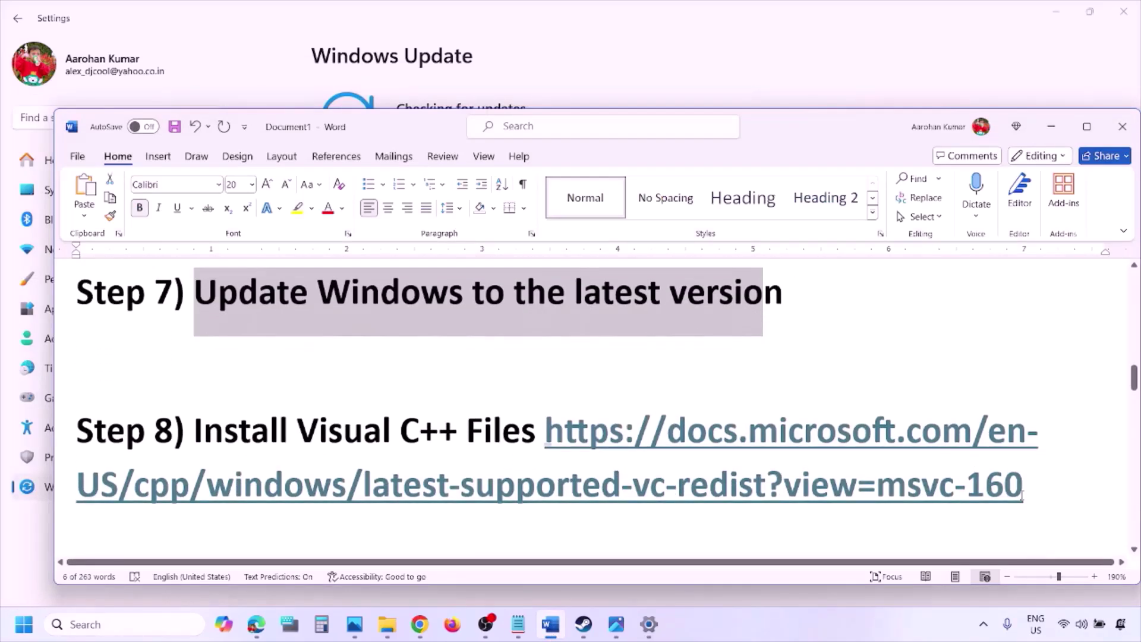
drag(1042, 495, 623, 441)
key(ctrl+c)
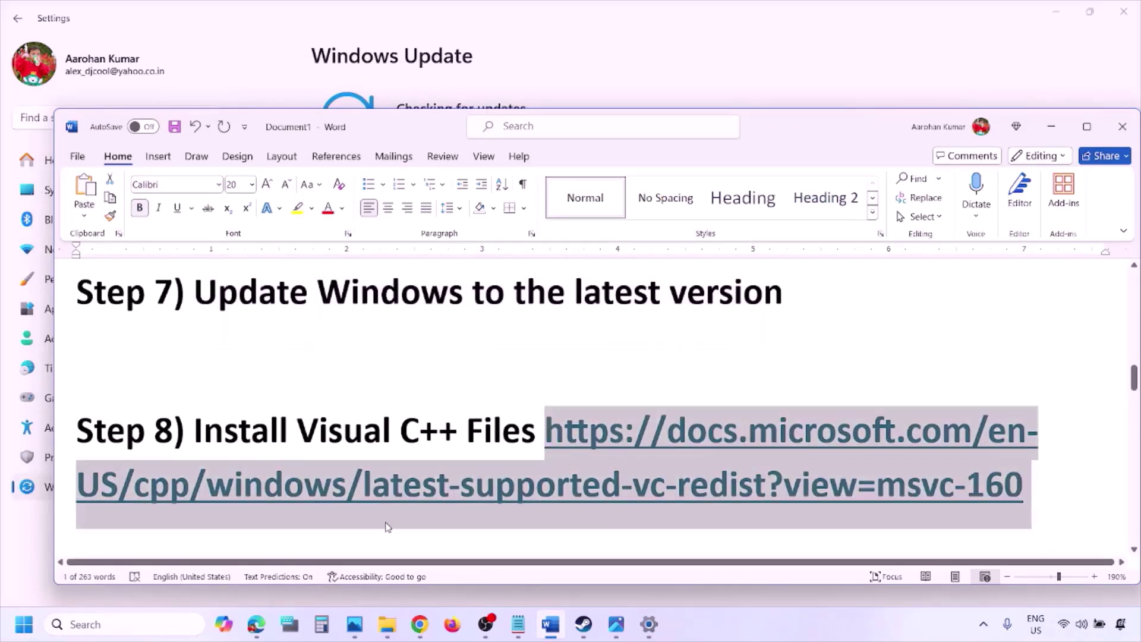
right_click(419, 624)
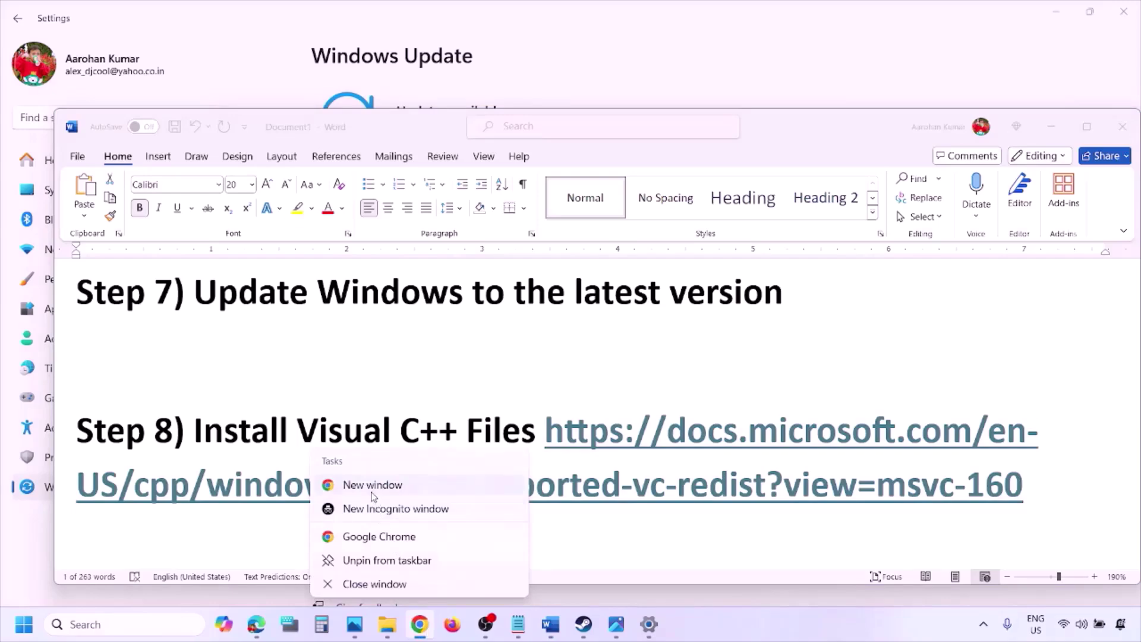
click(372, 492)
key(ctrl+v)
key(Return)
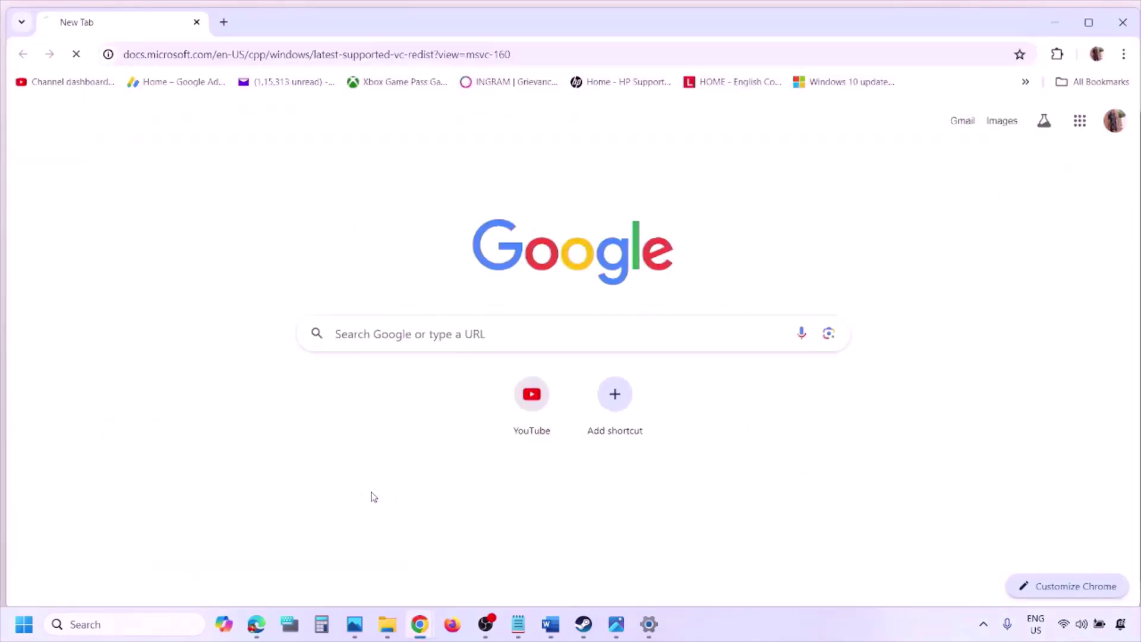
Find the Visual Studio 2015, 2017, 2019, and 2022 section and highlight X86 and X64 in the redistributable download table
scroll(497, 351, down, 4)
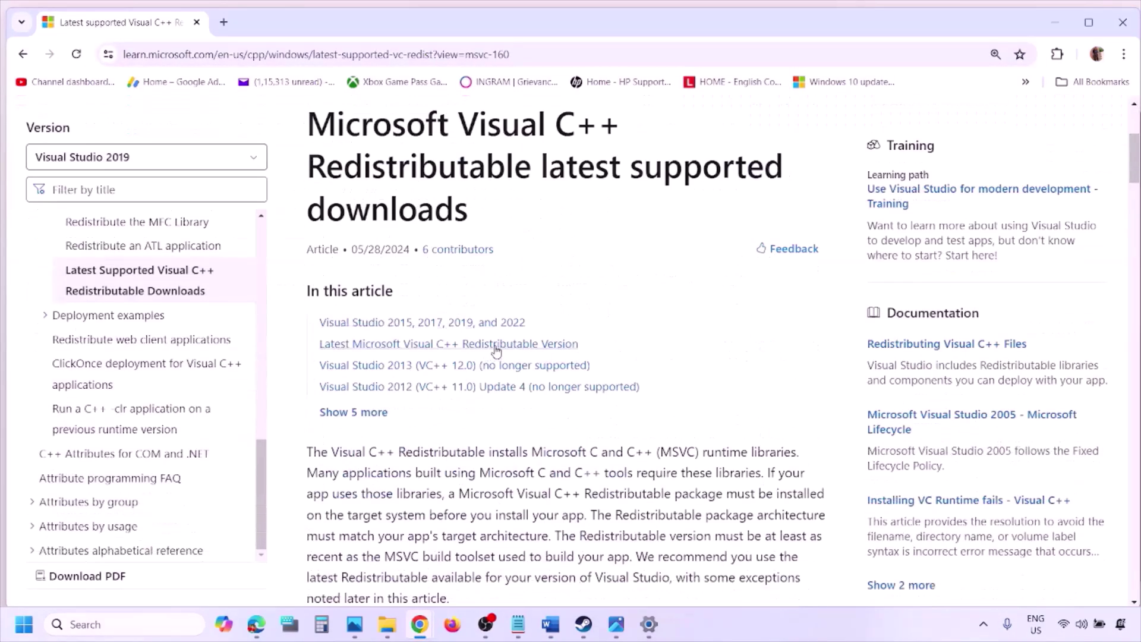
scroll(497, 351, down, 5)
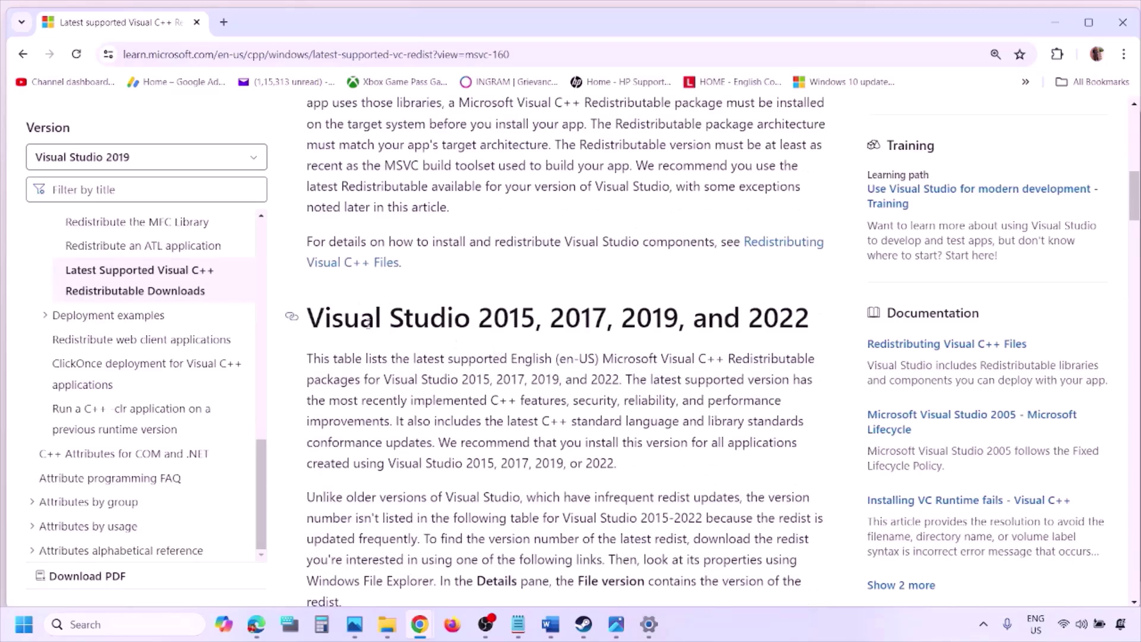
drag(368, 323, 767, 319)
scroll(501, 424, down, 8)
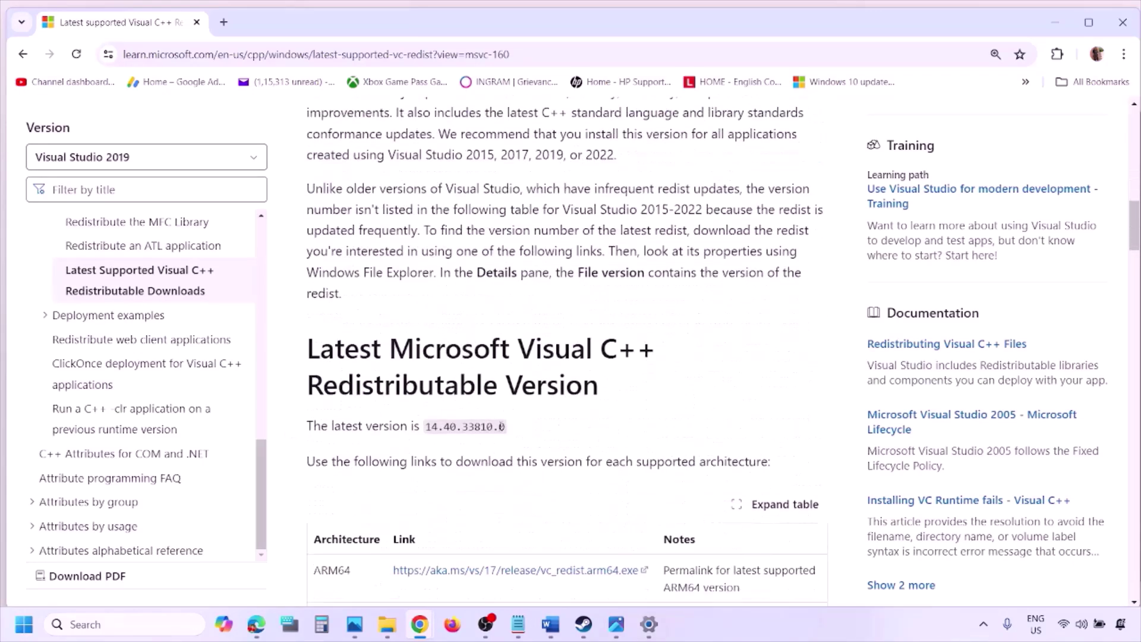
double_click(322, 342)
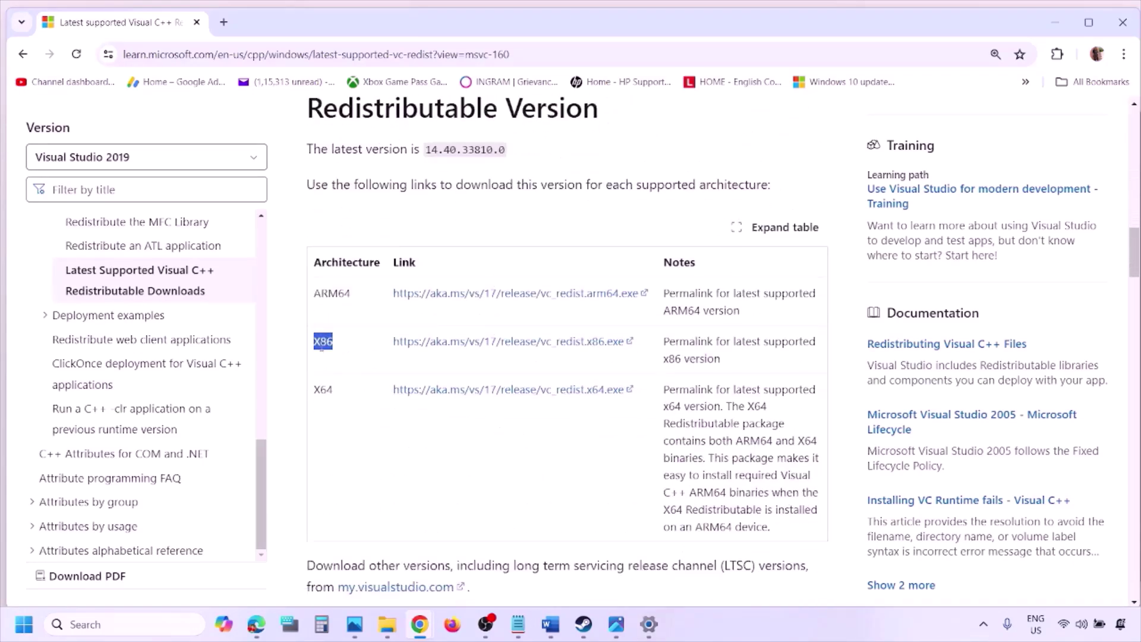
double_click(324, 390)
Download vc_redist.x86.exe, run it, and repair the x86 Visual C++ 2015-2022 Redistributable
drag(314, 342, 560, 354)
click(561, 354)
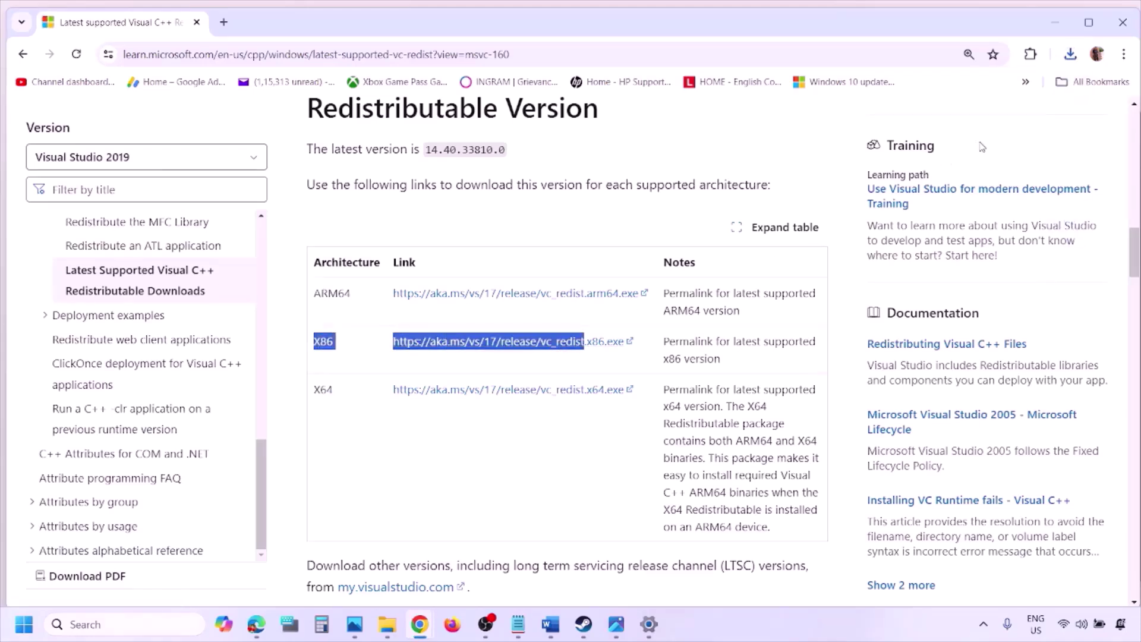
click(950, 92)
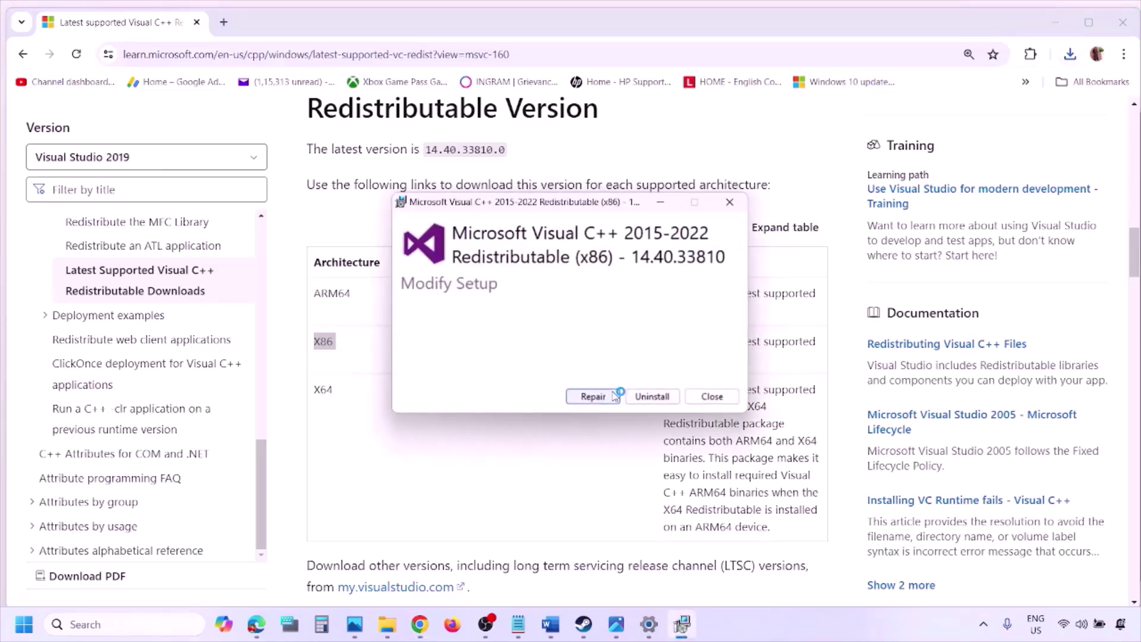
click(611, 396)
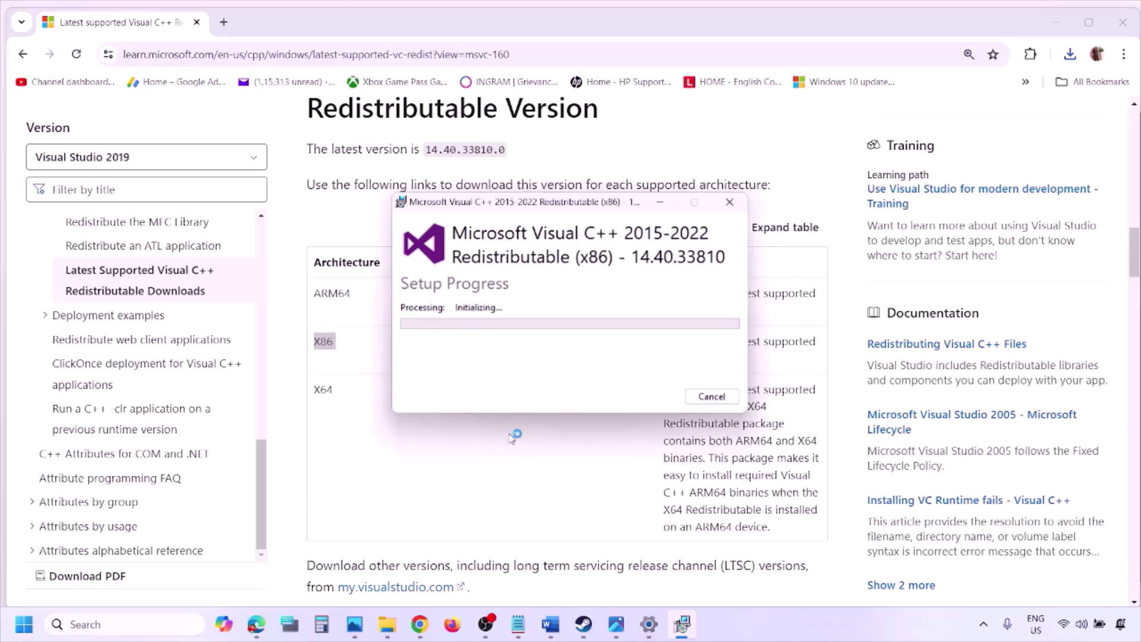
Download vc_redist.x64.exe, run it, and repair the x64 Visual C++ 2015-2022 Redistributable
double_click(321, 393)
click(518, 397)
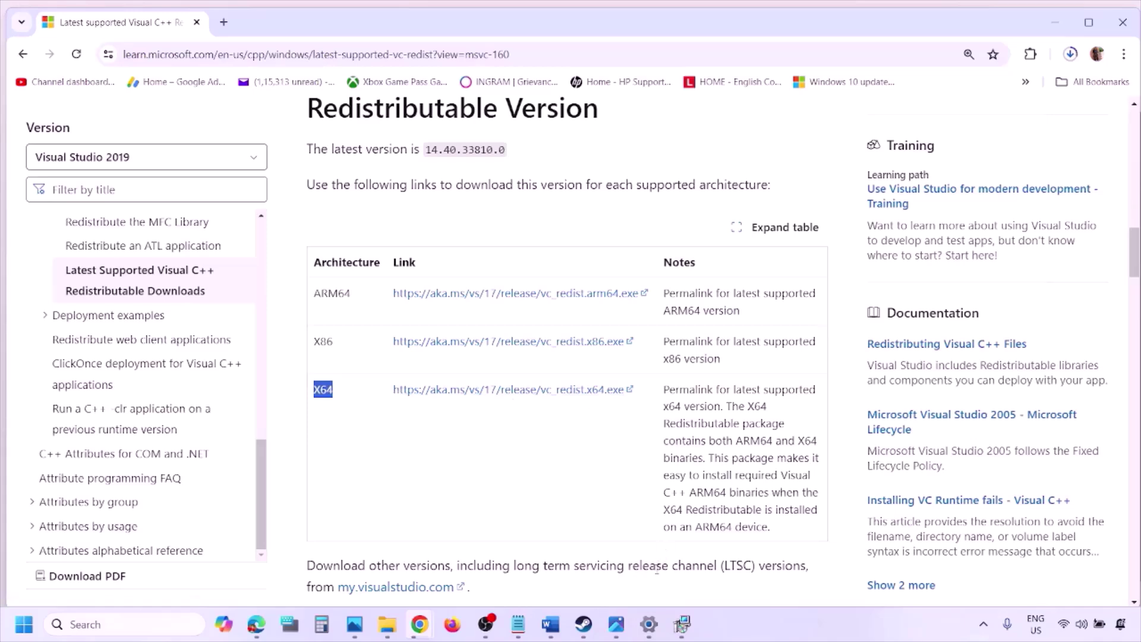
click(682, 624)
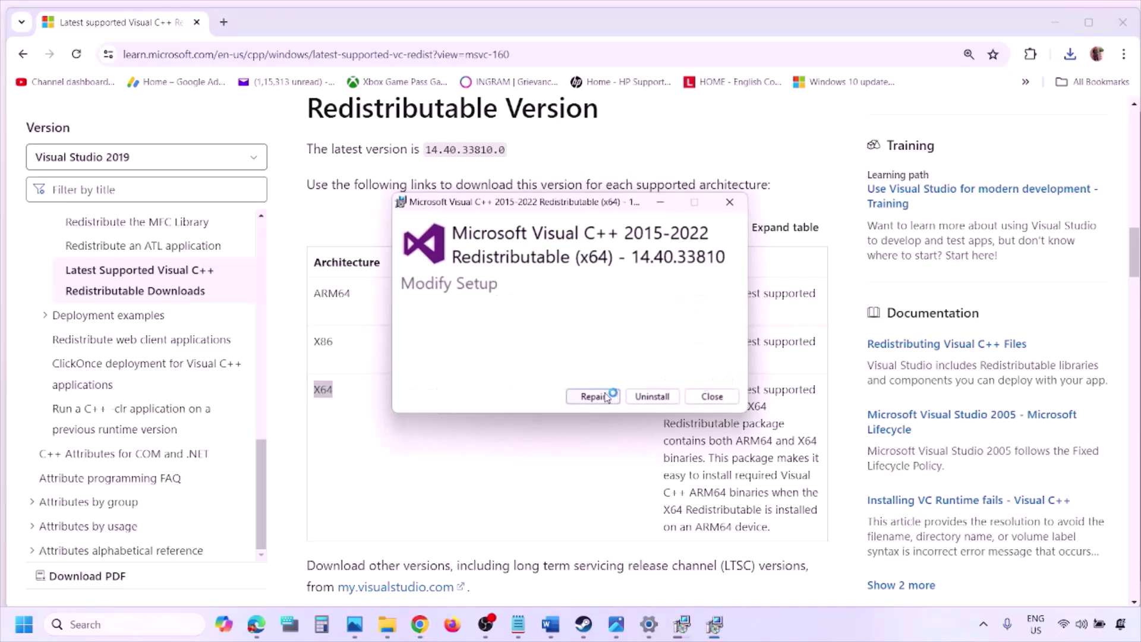
click(593, 396)
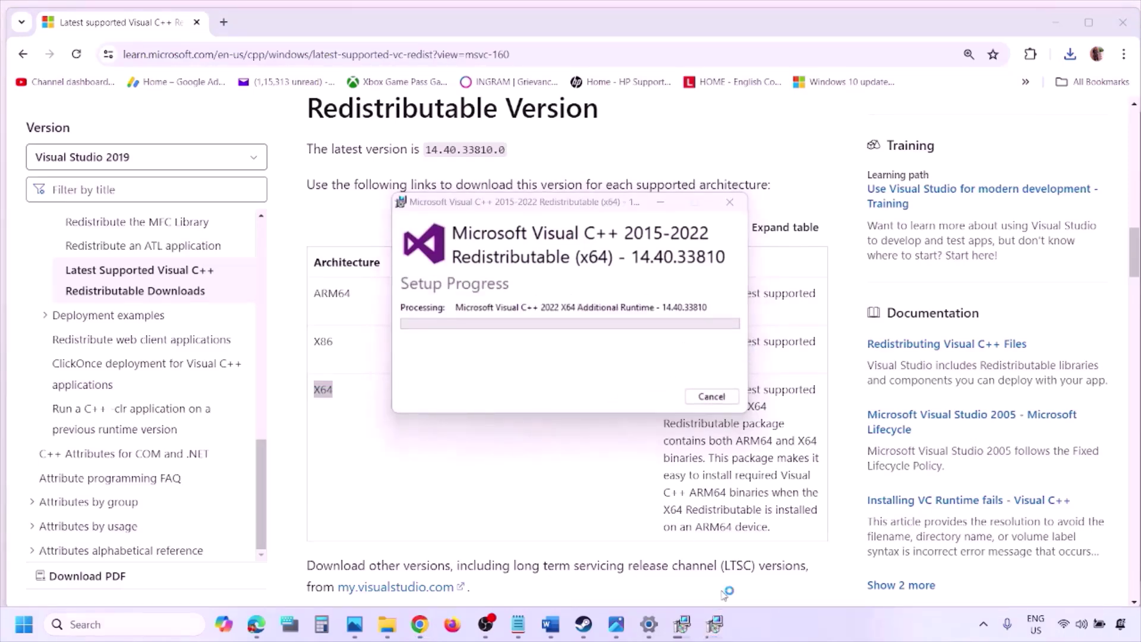
Arrange the x86 and x64 redistributable setup windows side by side, and bring the browser back to the front
click(683, 627)
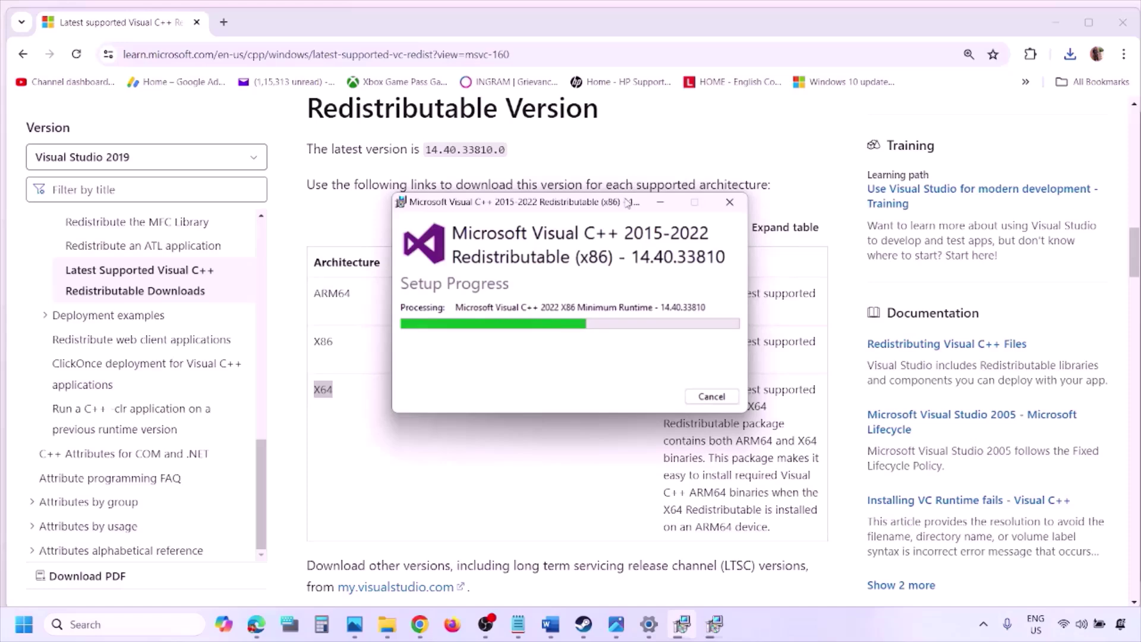
drag(627, 202, 362, 253)
drag(505, 202, 654, 265)
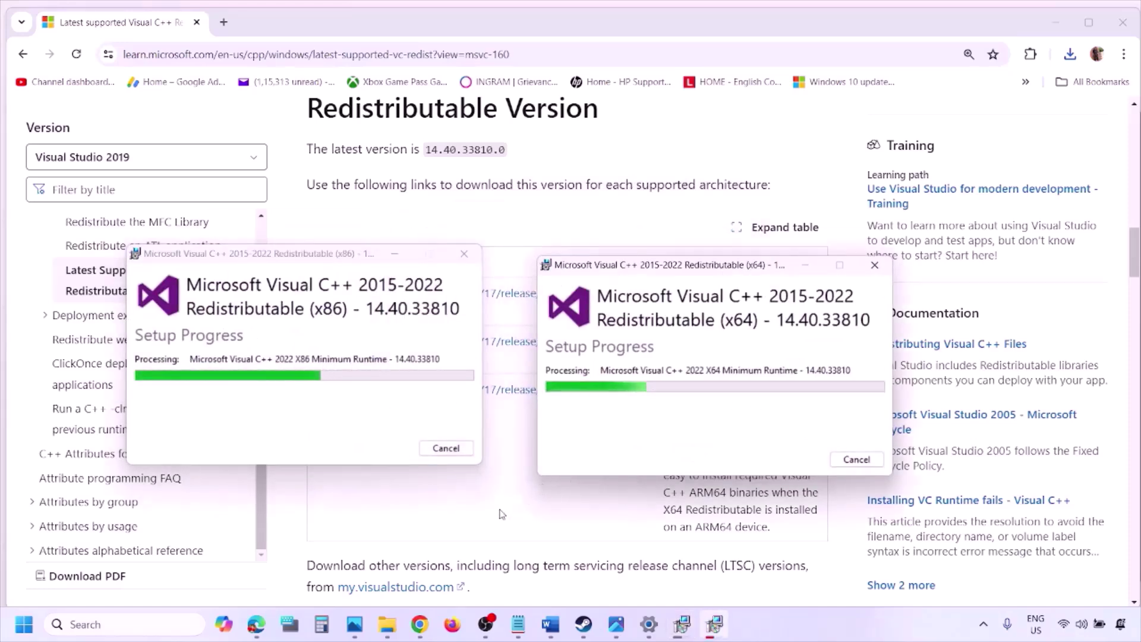
click(501, 514)
Show the Restart choice in the Windows power options and close them without choosing any
click(24, 624)
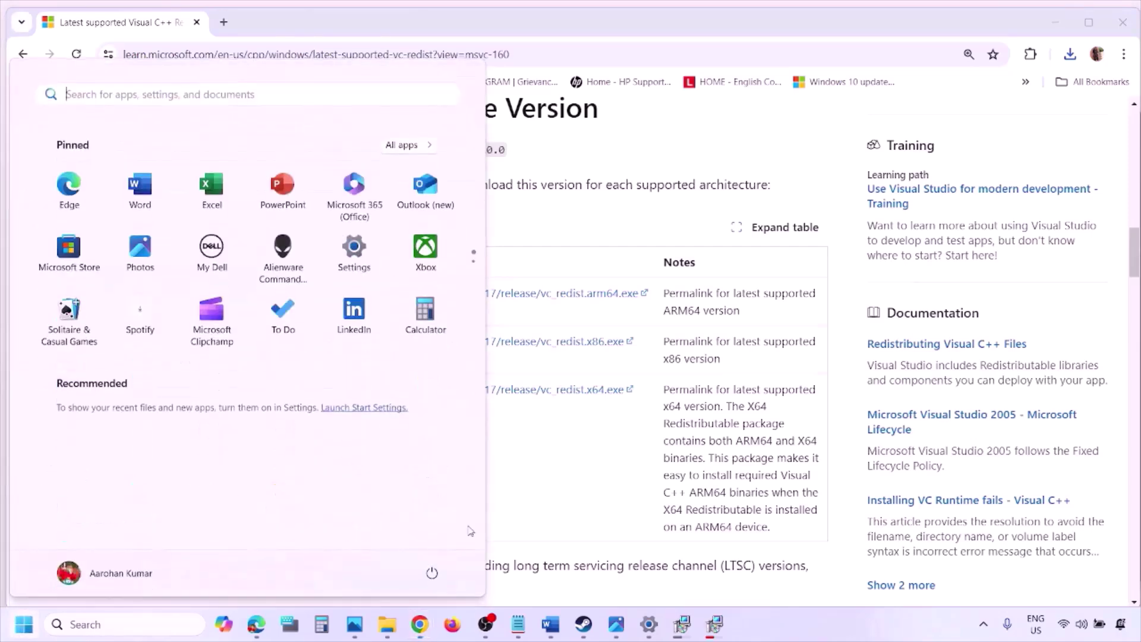
click(432, 572)
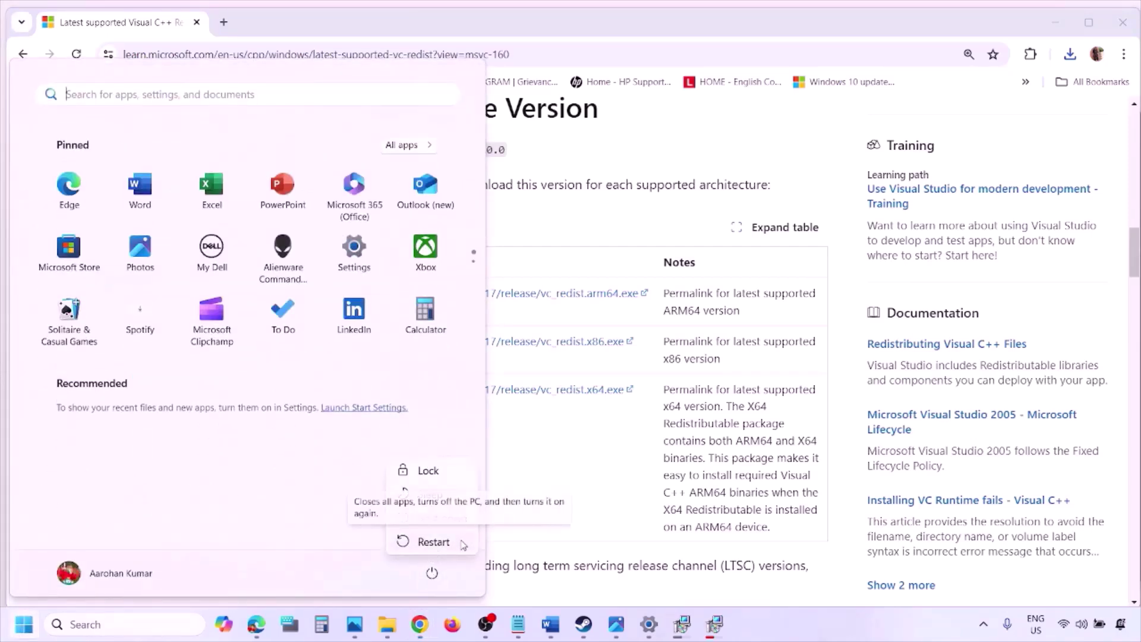
key(Escape)
key(Escape)
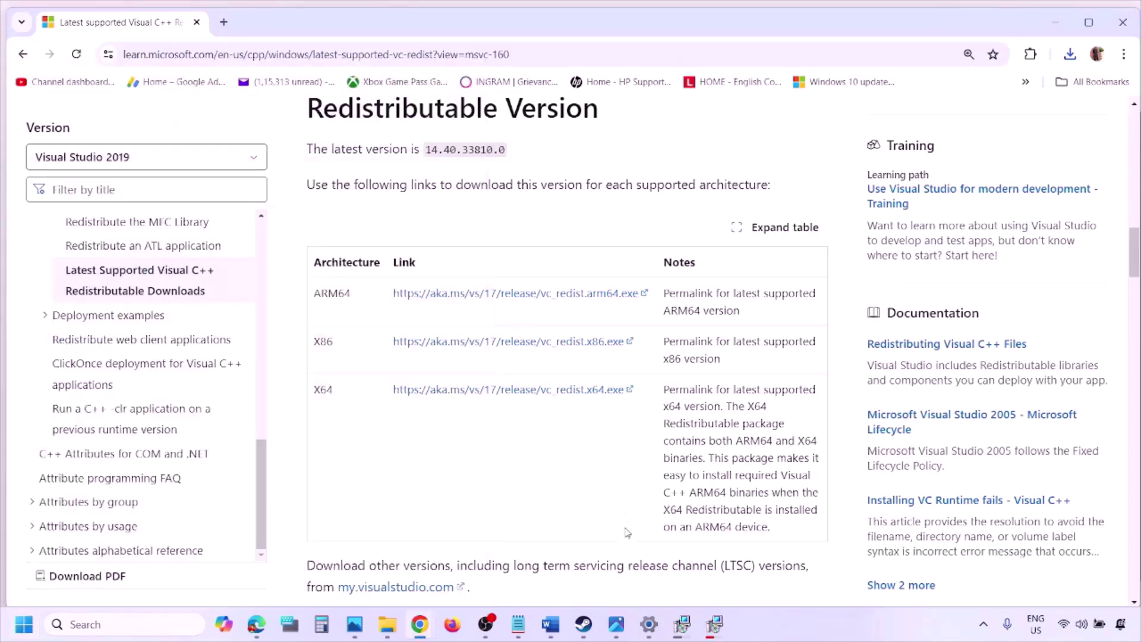
Maximize the Word document at Step 9 and highlight the passage on unplugging external devices and additional USB adapters
click(550, 624)
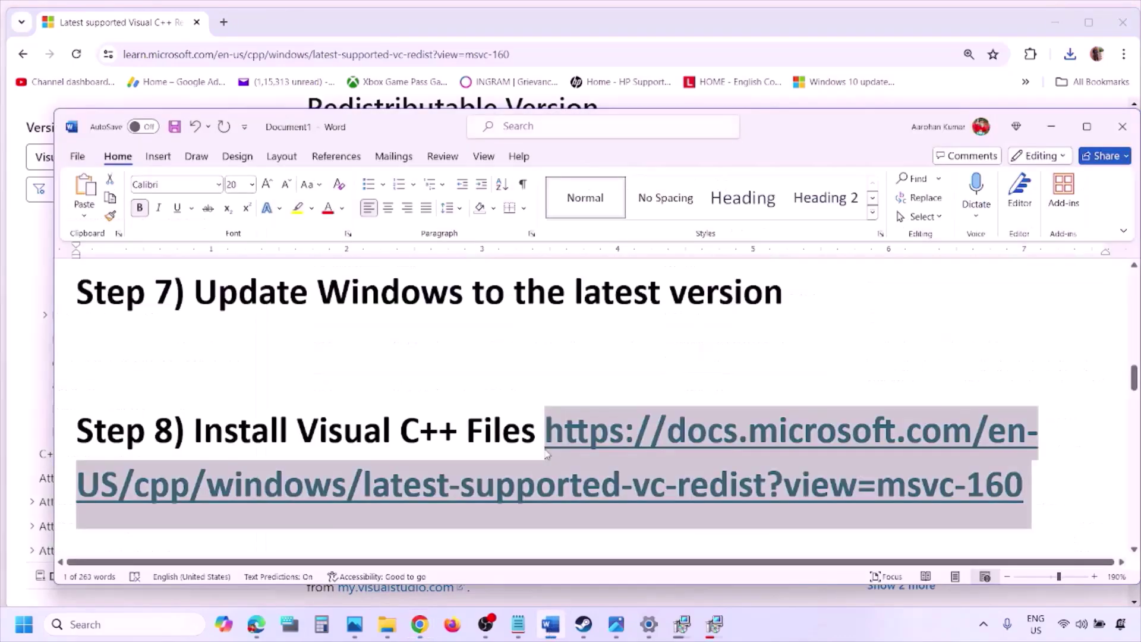
scroll(489, 403, down, 3)
scroll(489, 403, down, 2)
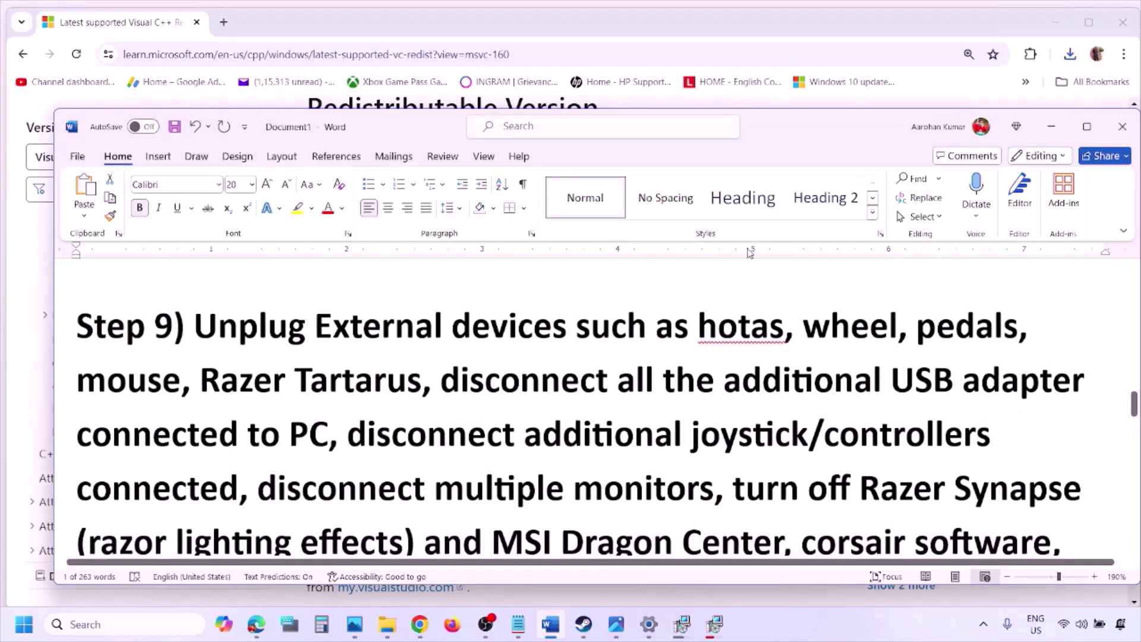
click(1089, 127)
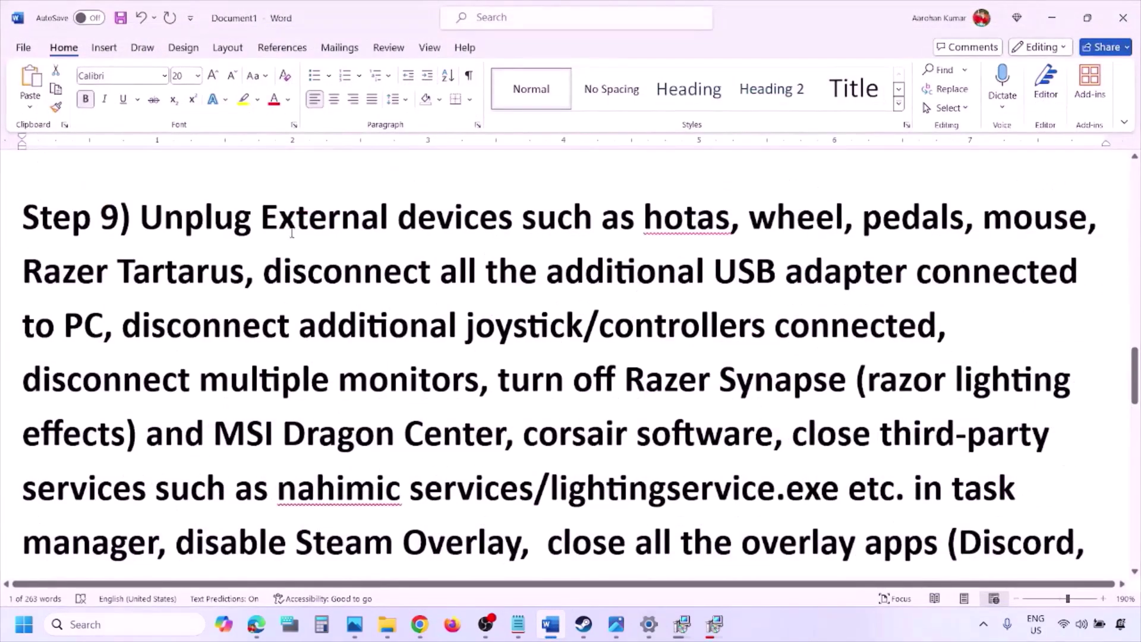
drag(144, 221, 847, 272)
click(846, 270)
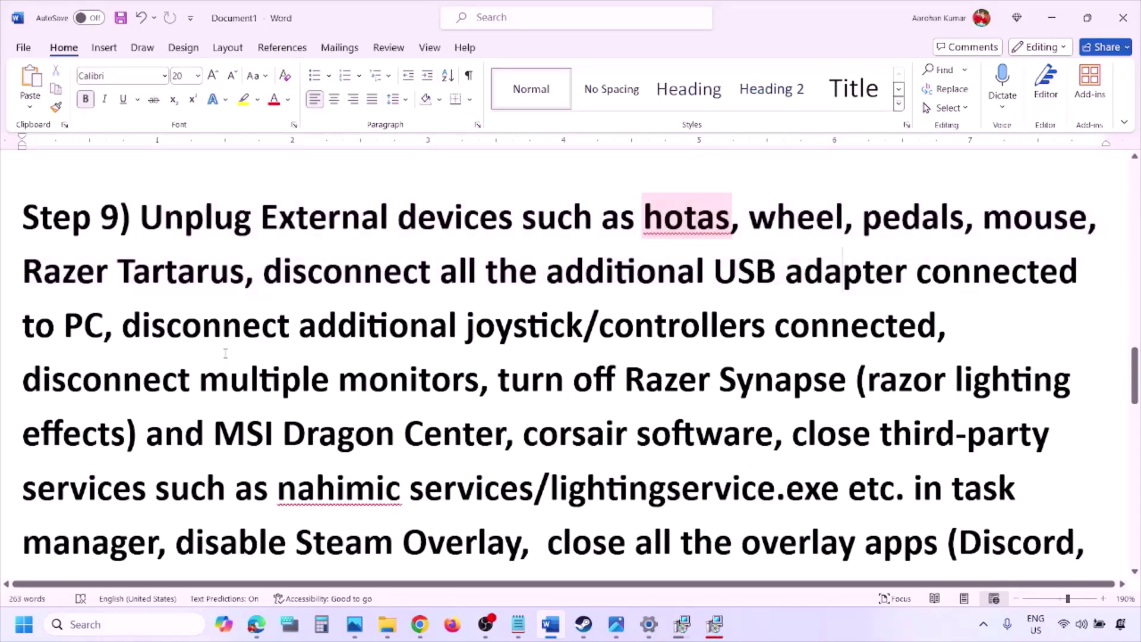
Highlight in turn the Step 9 passages on additional joysticks/controllers, multiple monitors, and Razer Synapse, MSI Dragon Center and third-party services
drag(123, 326, 793, 333)
click(759, 356)
drag(42, 382, 385, 382)
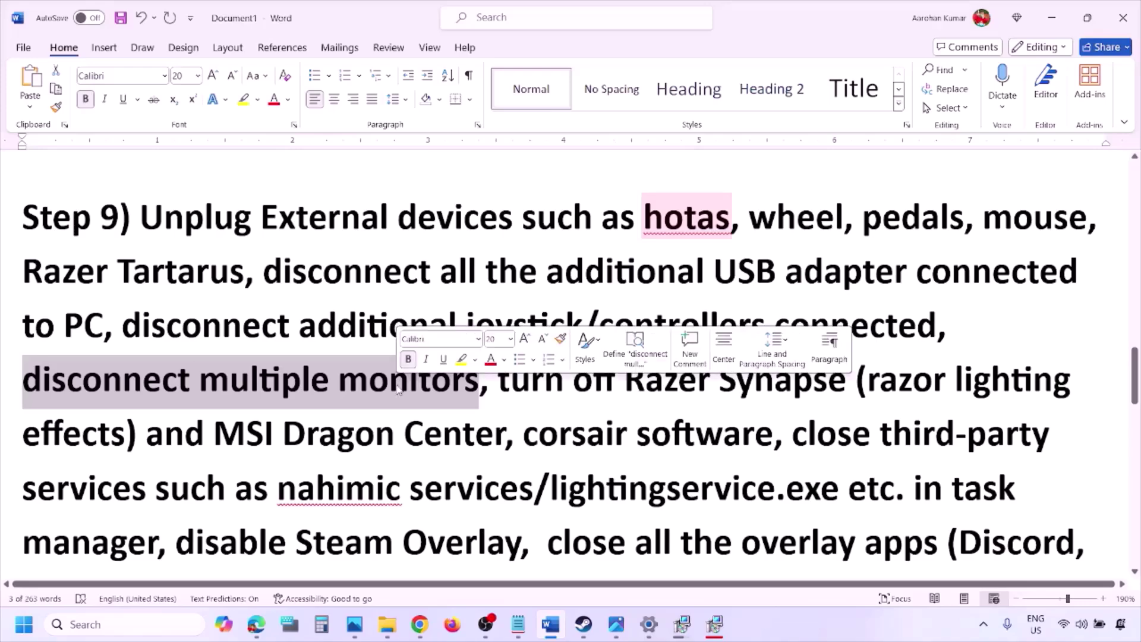
scroll(397, 383, down, 1)
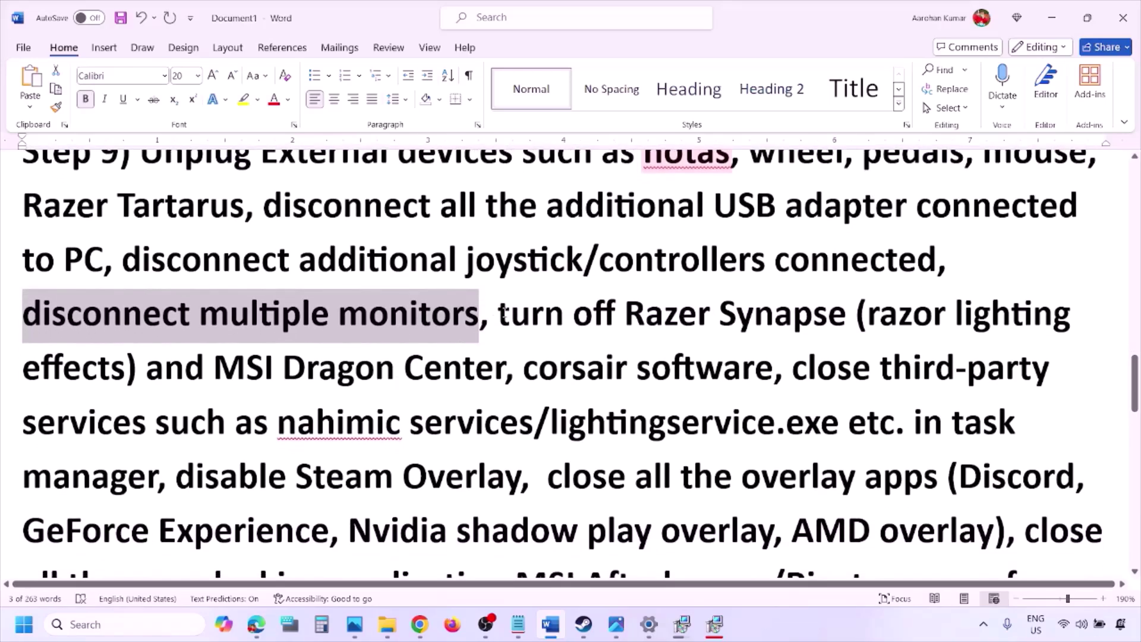
drag(500, 313, 164, 482)
Highlight the Step 9 passage on disabling Steam Overlay, and view the 0.png Steam library screenshot and the image following it
scroll(228, 404, down, 1)
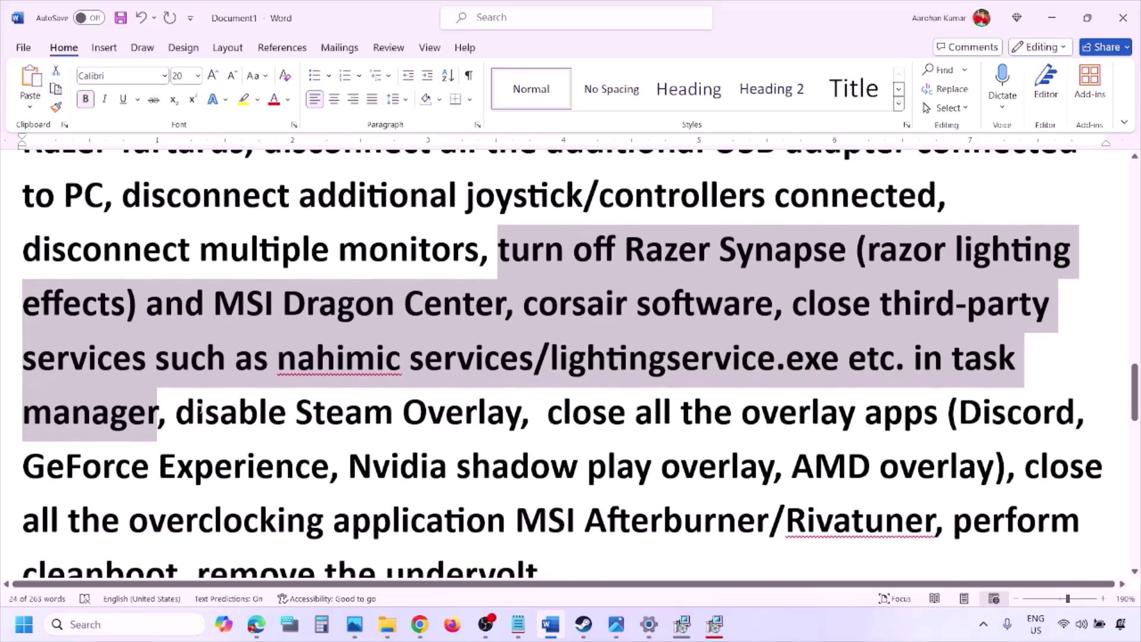
drag(201, 410, 519, 413)
click(789, 631)
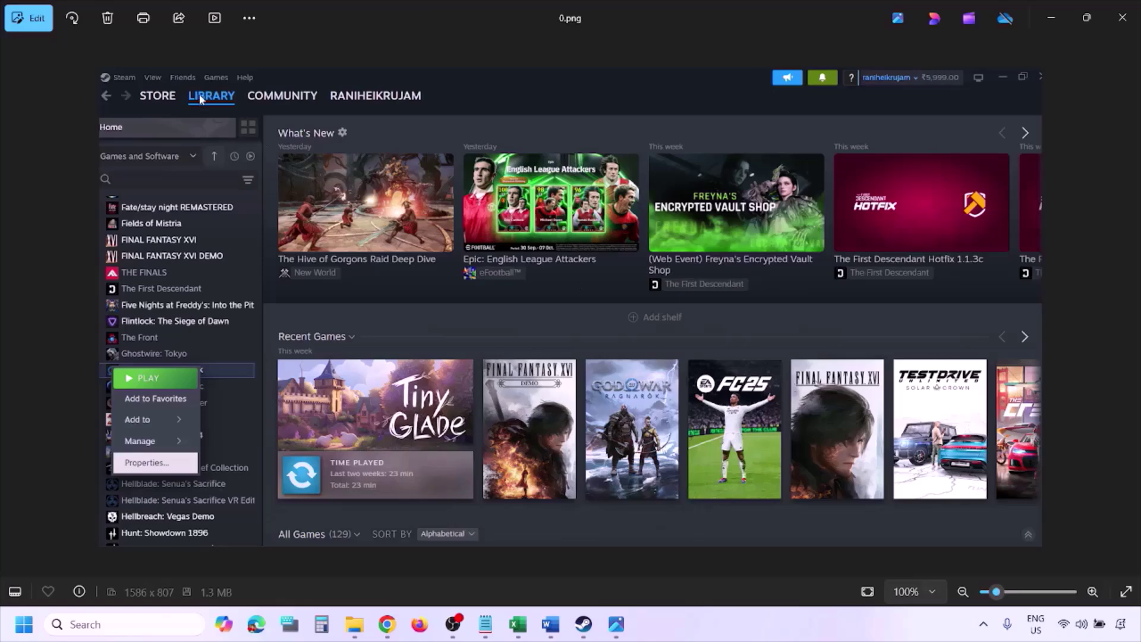
key(ctrl+plus)
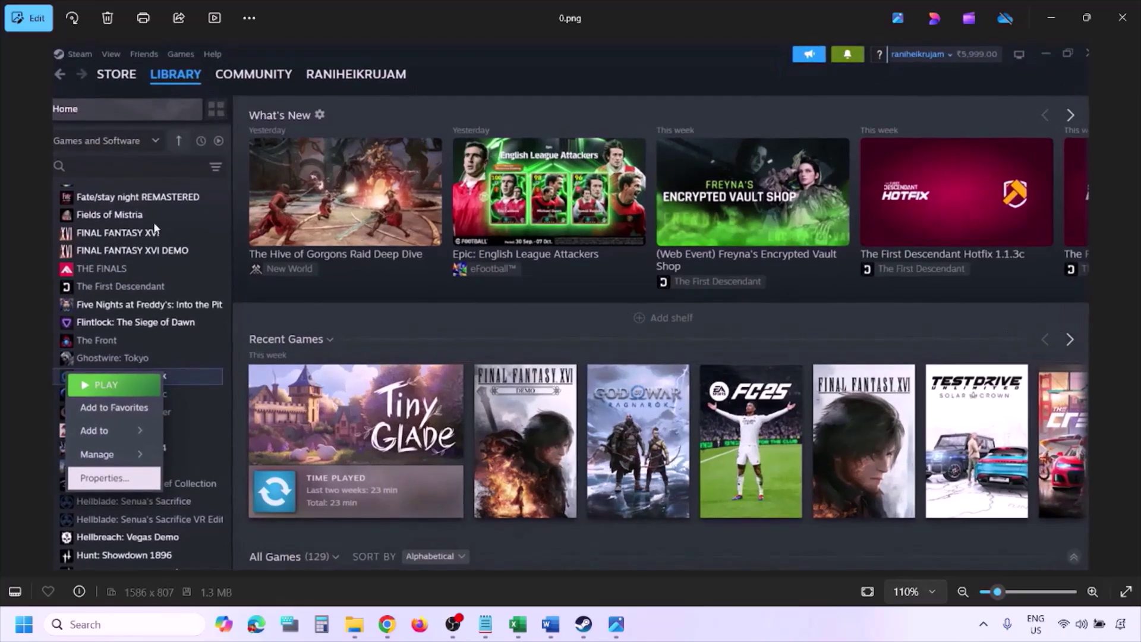
key(ctrl+minus)
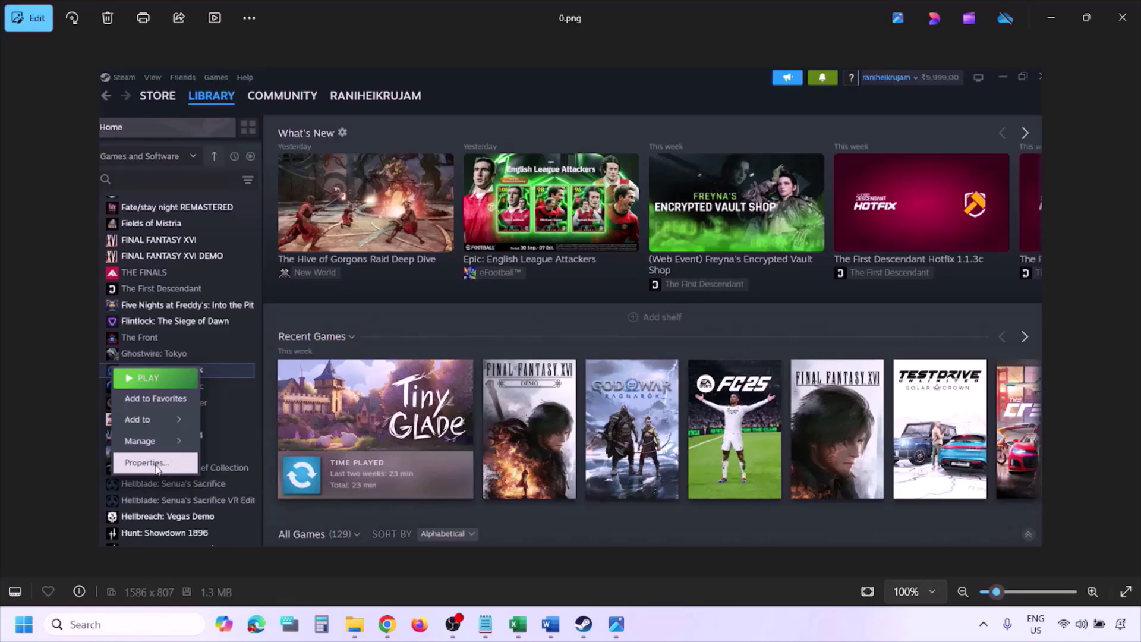
key(Right)
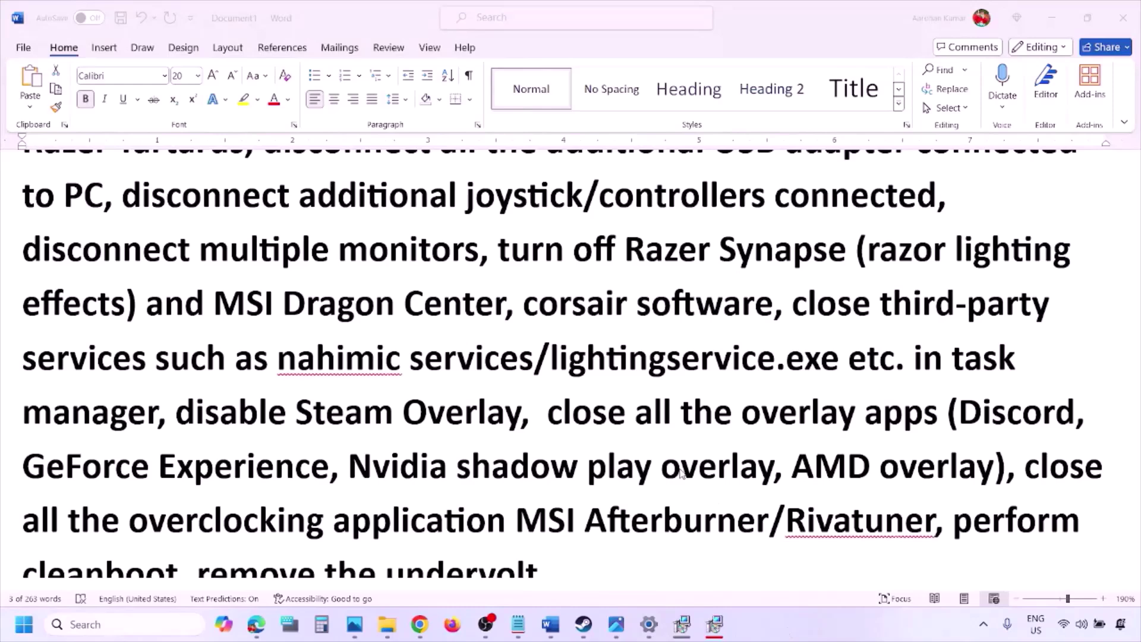
Switch to Discord and turn off the in-game overlay in its Game Overlay settings
scroll(681, 474, down, 2)
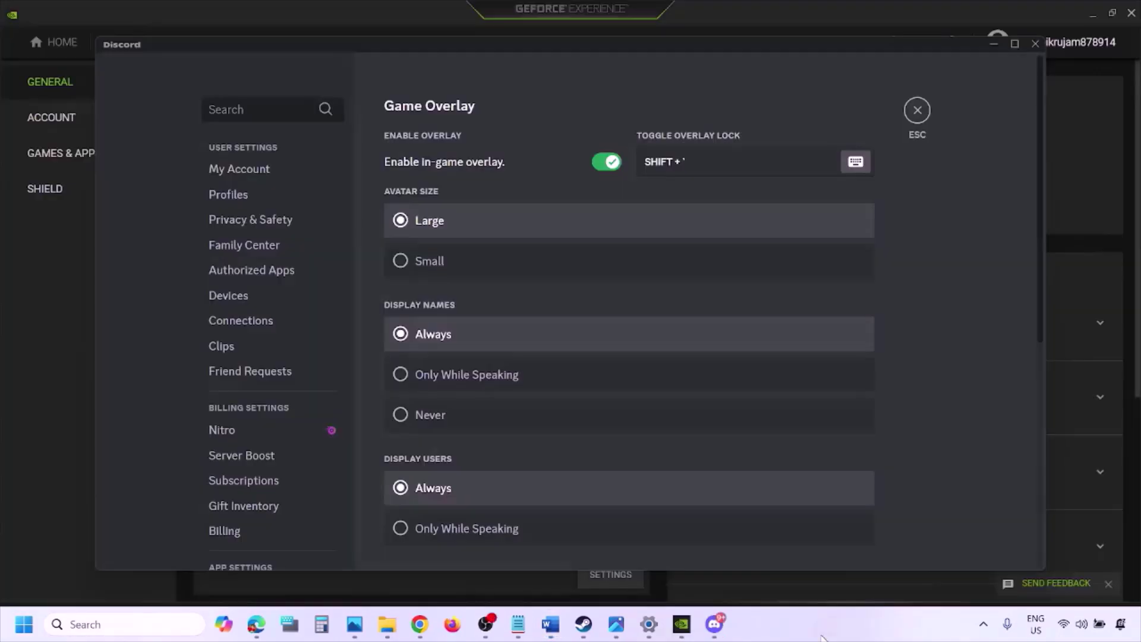
scroll(280, 320, down, 10)
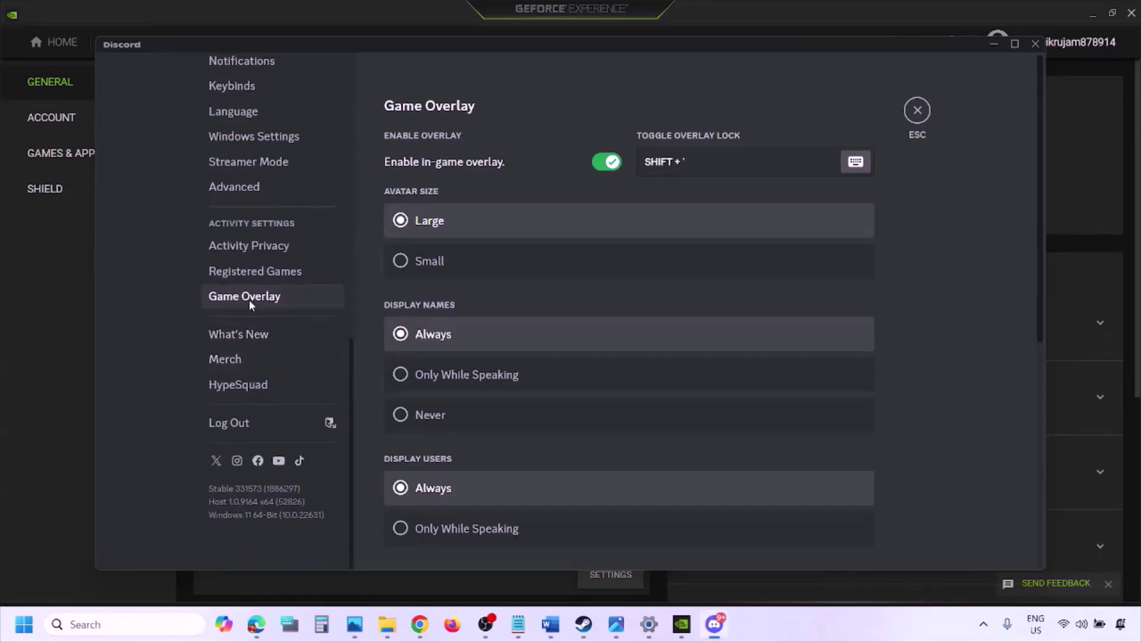
click(266, 300)
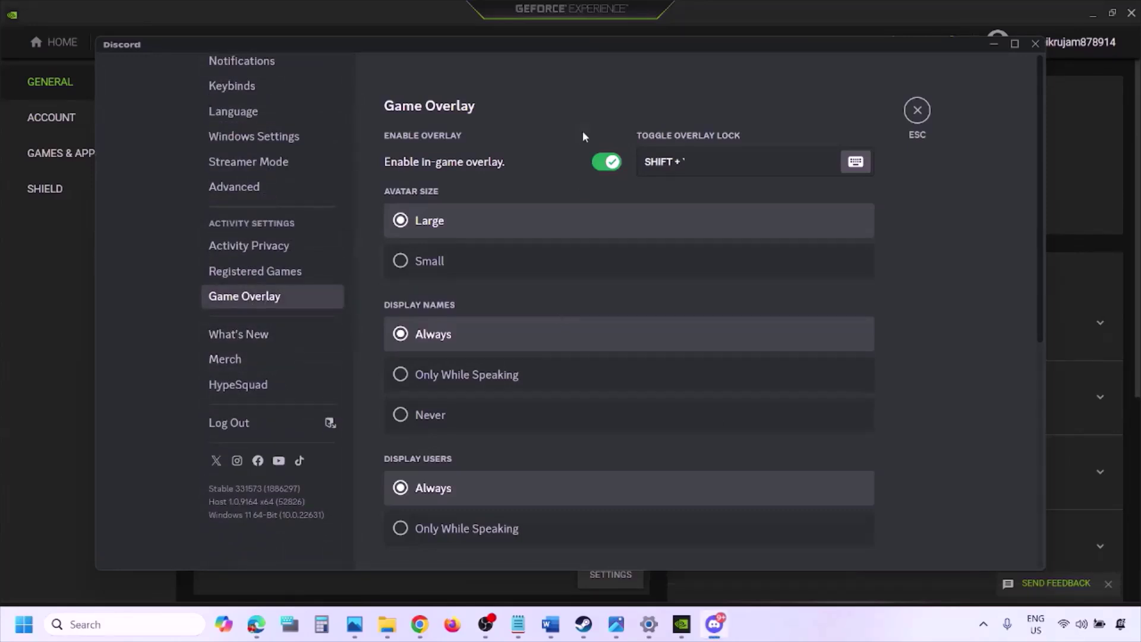
click(606, 162)
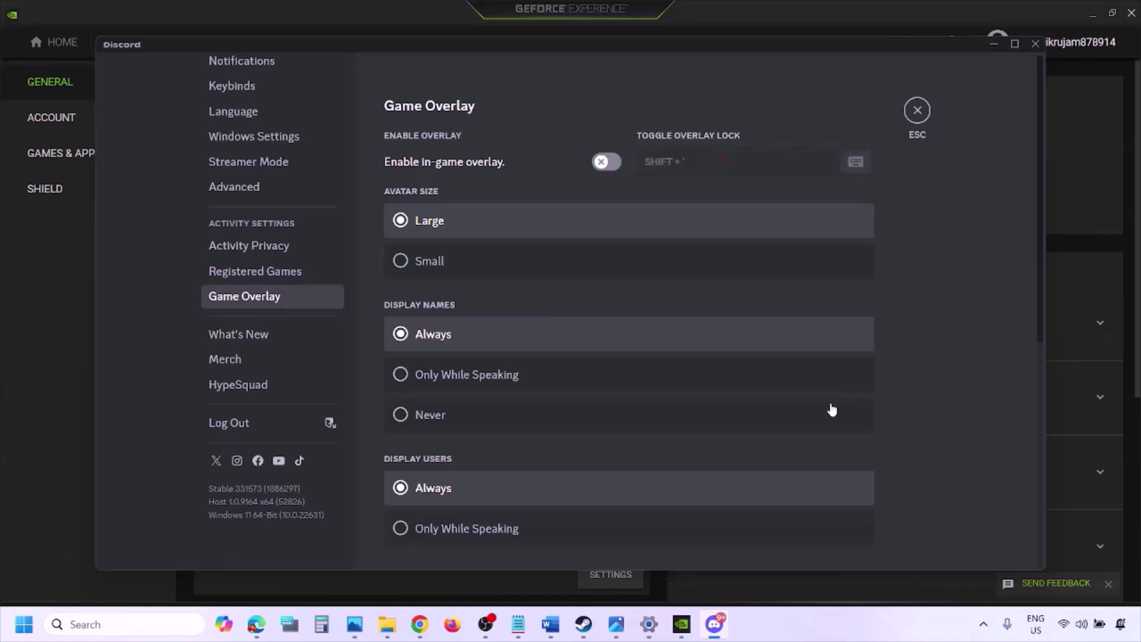
Turn off the In-Game Overlay in GeForce Experience's general settings and return to the Word document
click(685, 628)
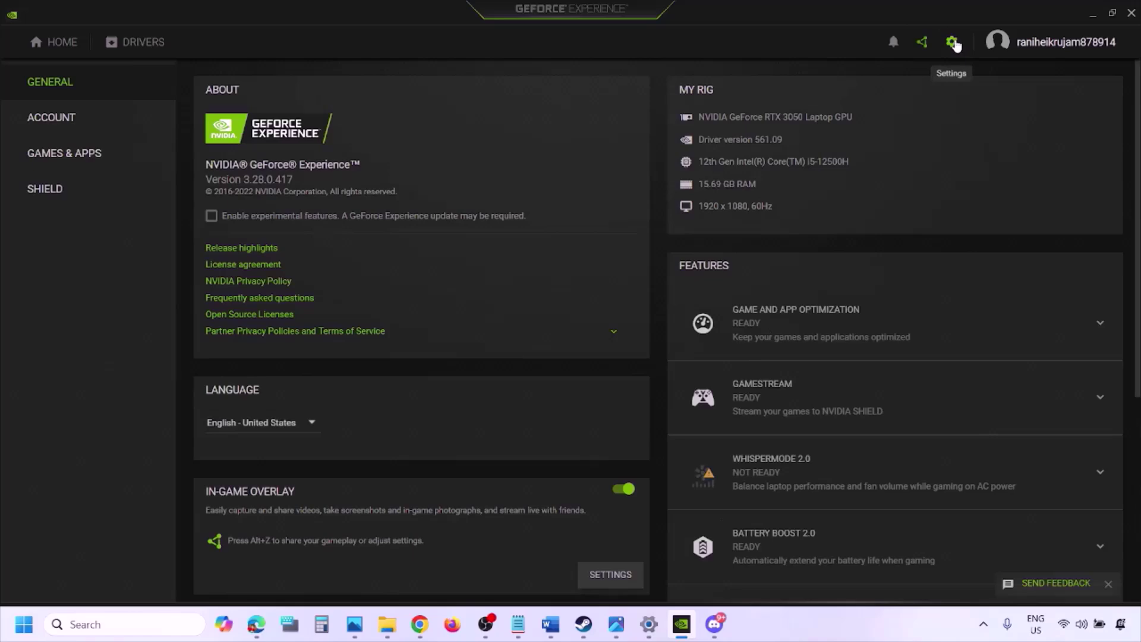
click(621, 489)
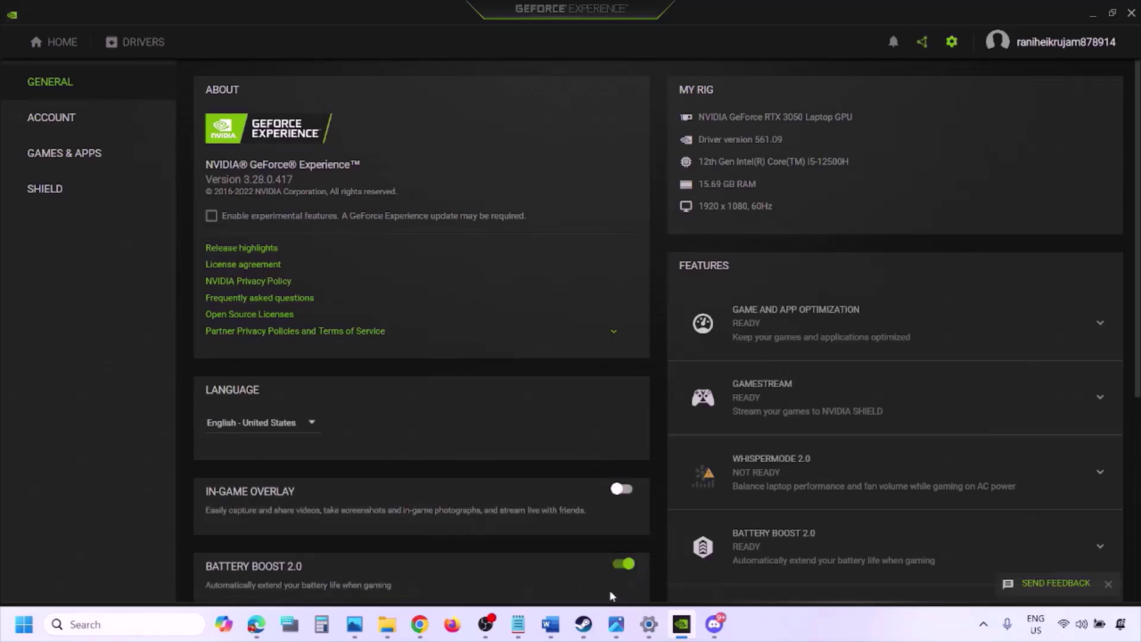
click(551, 624)
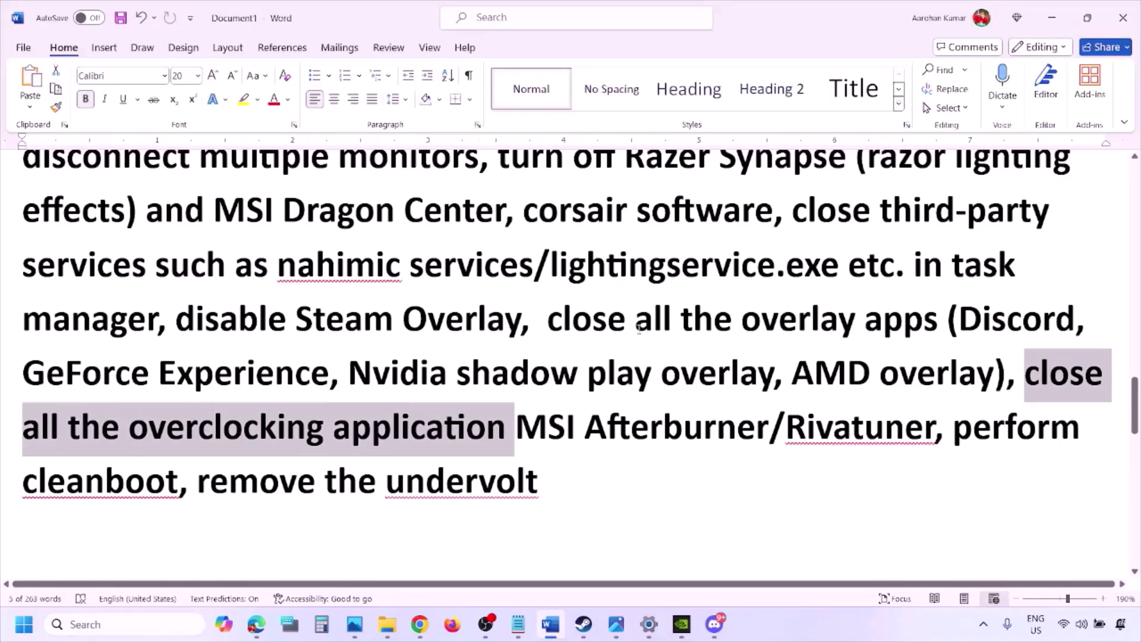
Highlight the Step 9 passage "close all the overlay apps" in the Word document
scroll(817, 240, up, 3)
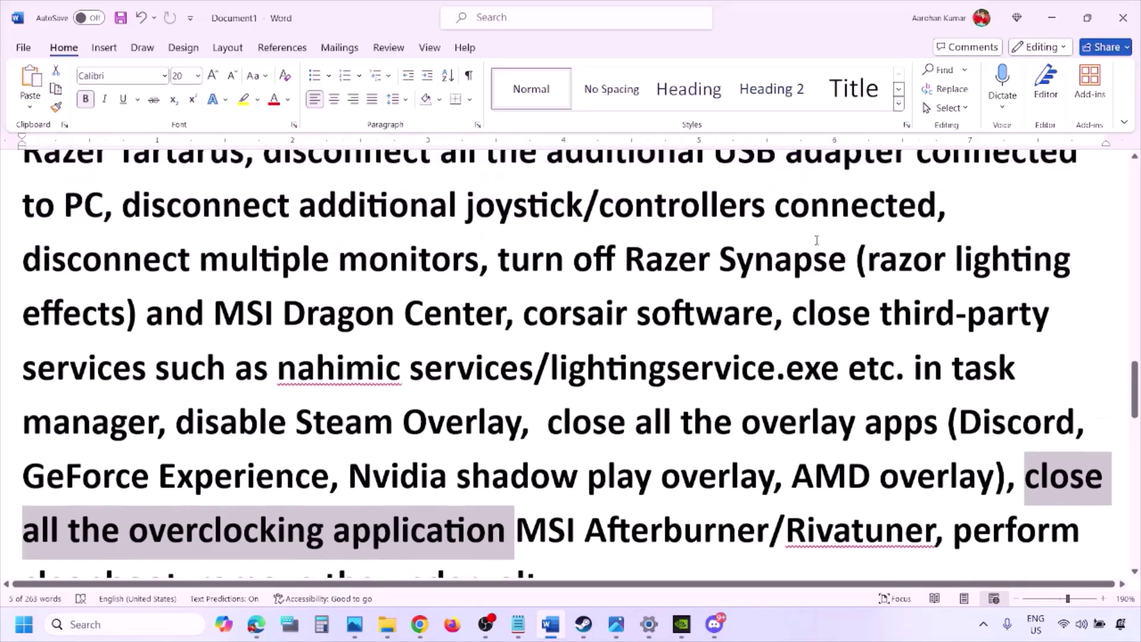
scroll(566, 348, down, 2)
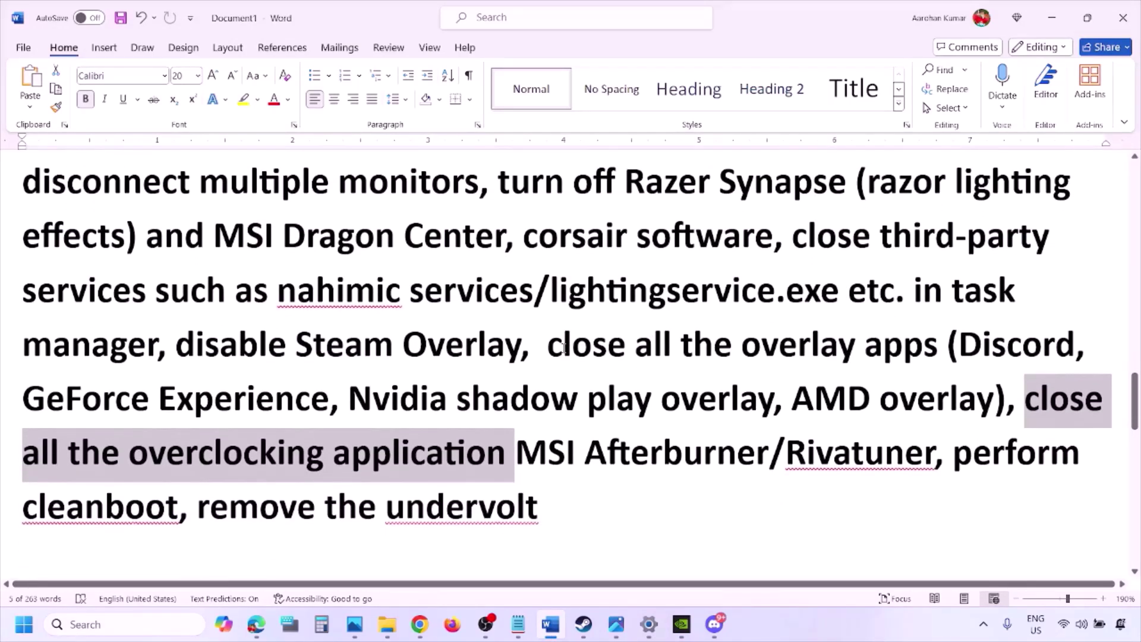
drag(563, 347, 891, 357)
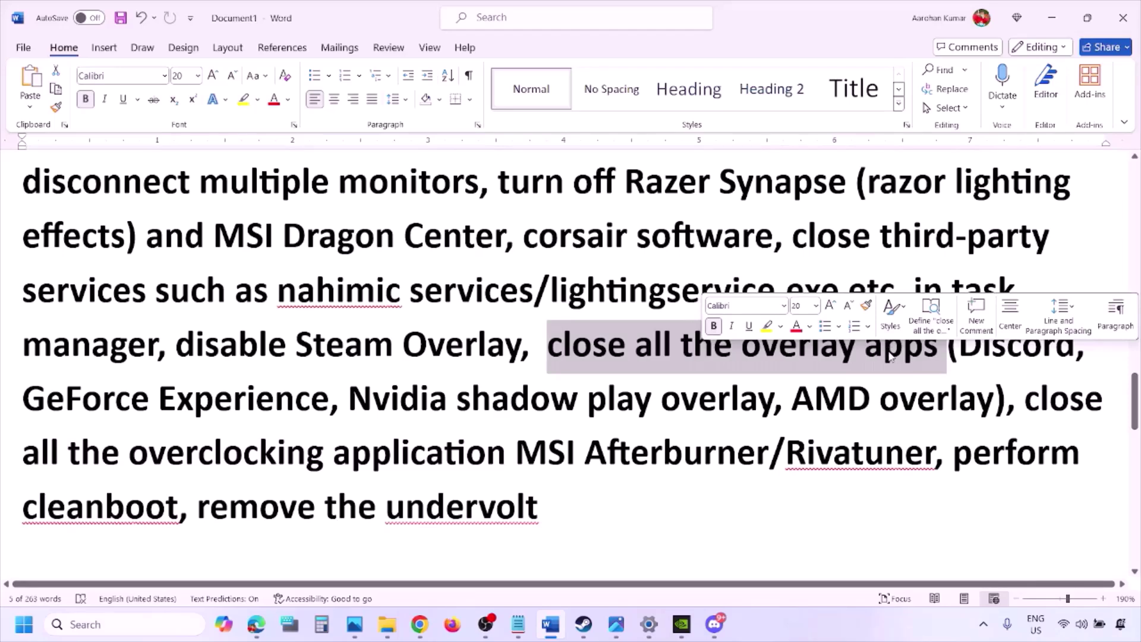
click(576, 355)
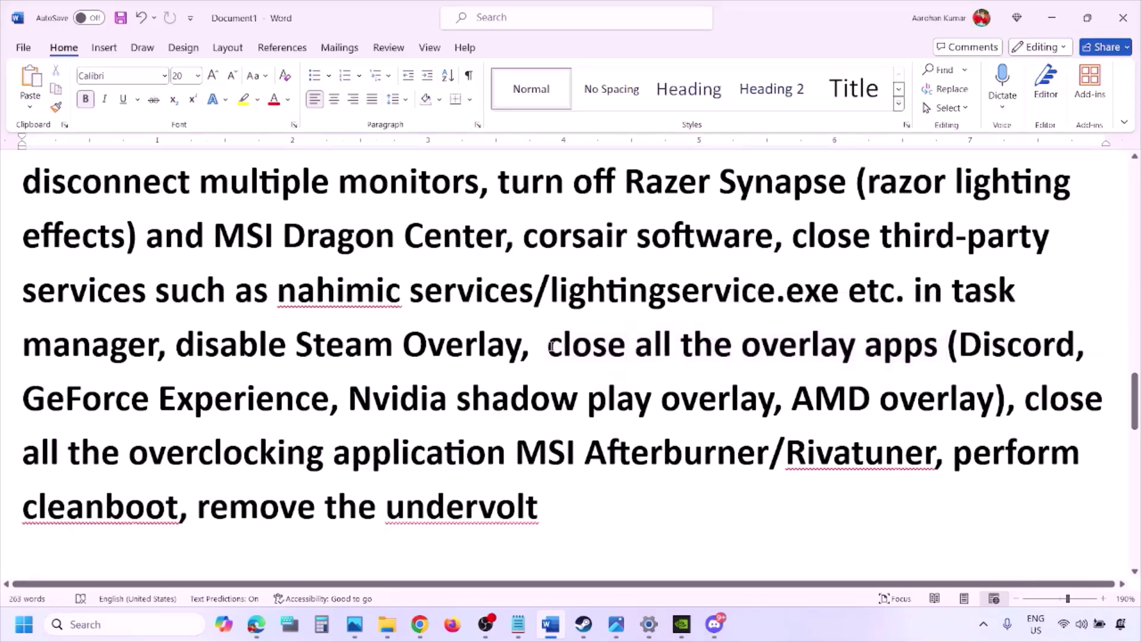
drag(551, 346, 942, 356)
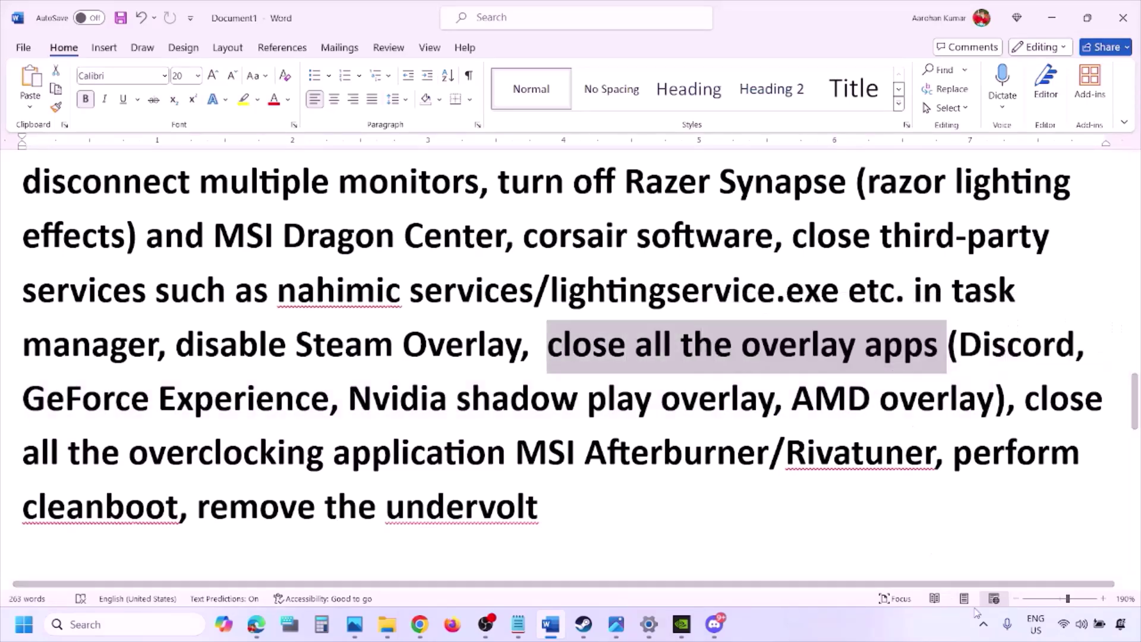
Quit Discord, NVIDIA GeForce Experience and Logitech G HUB running in the background
click(984, 624)
right_click(956, 551)
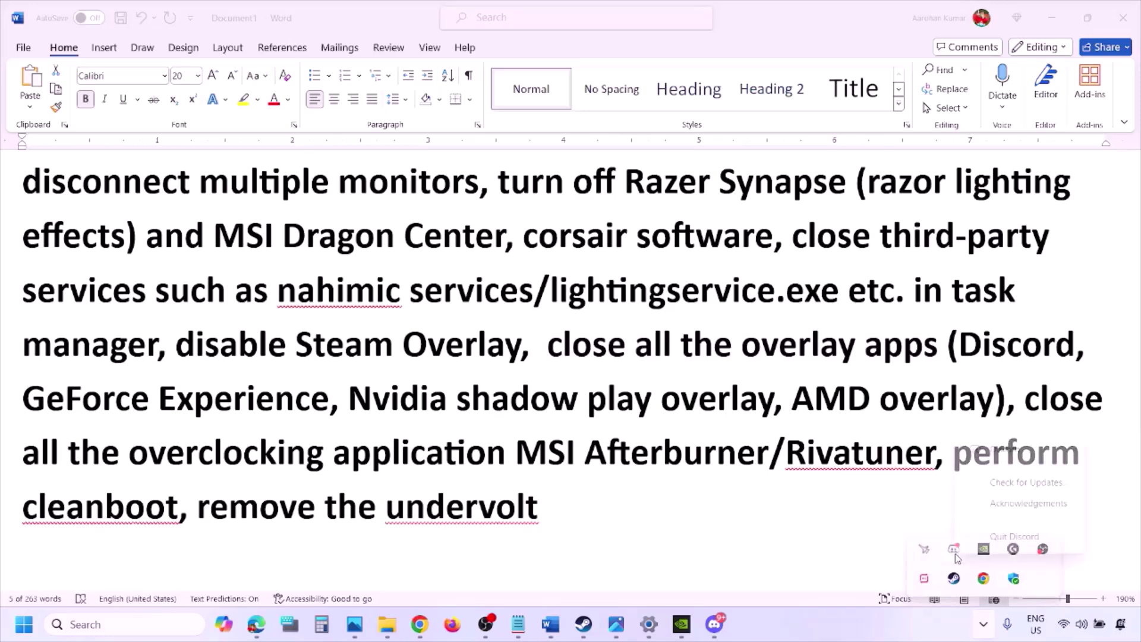
click(1010, 537)
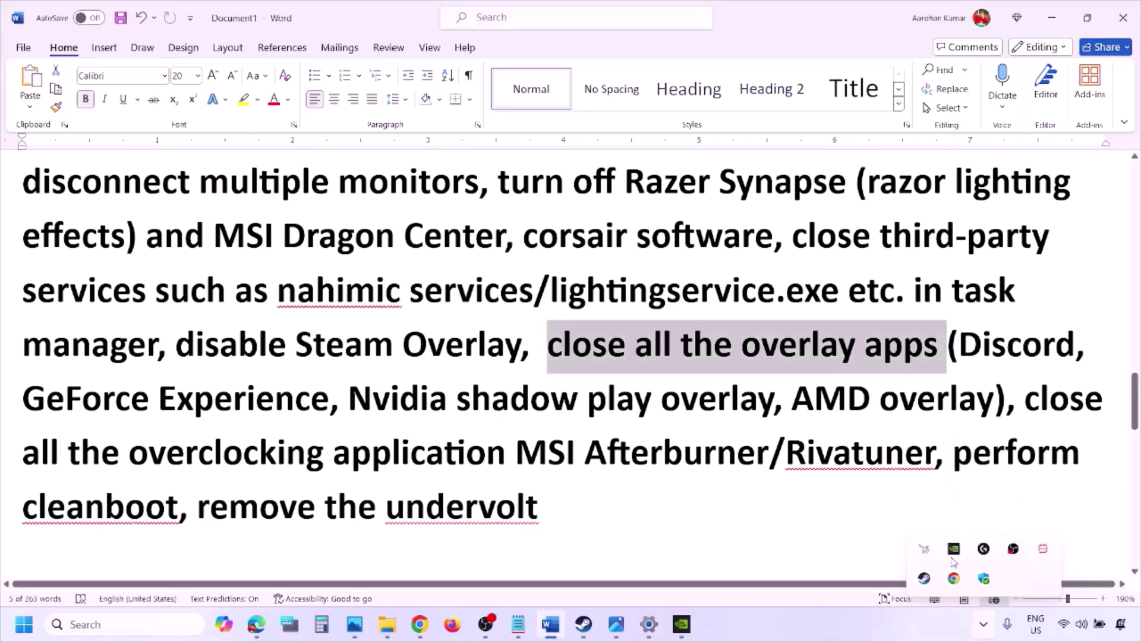
right_click(953, 560)
click(992, 548)
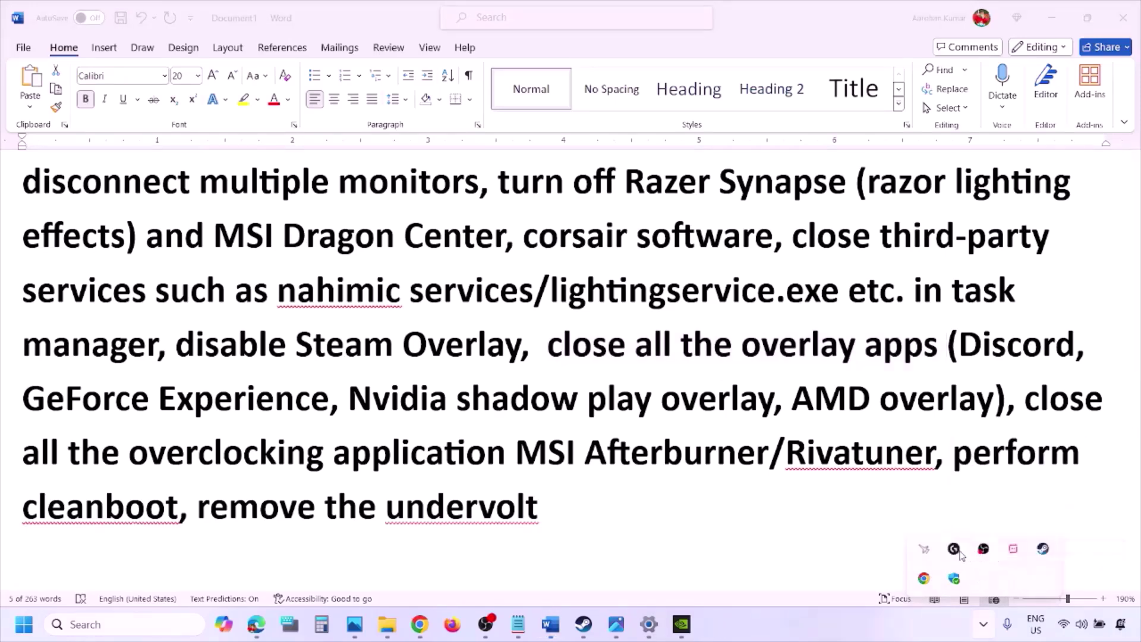
right_click(954, 551)
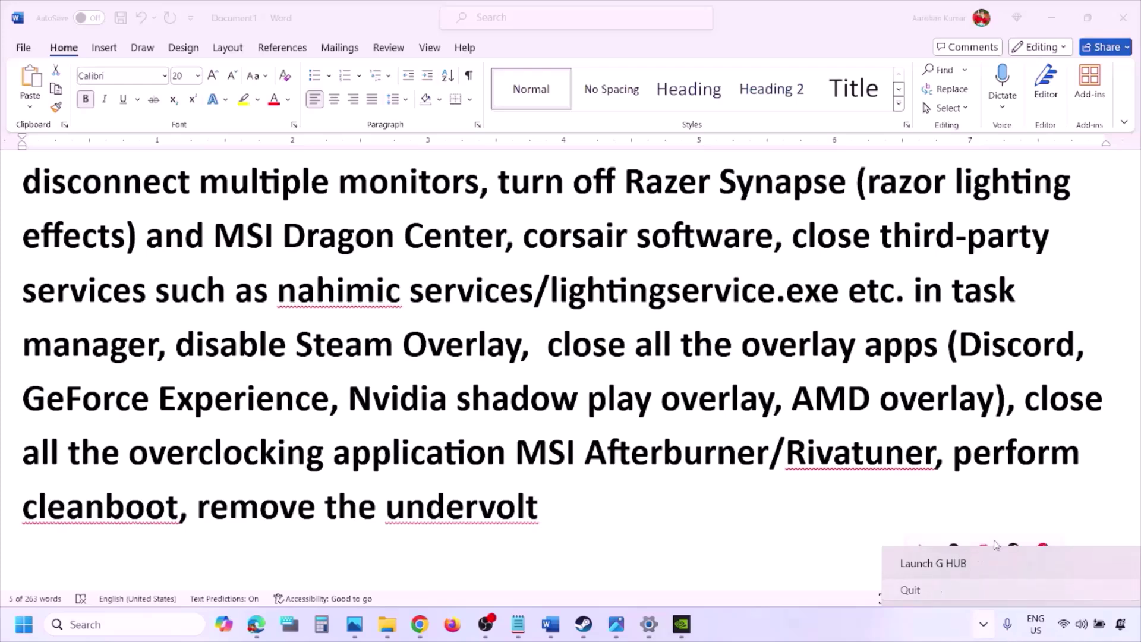
click(927, 588)
Highlight the overlay apps passage again and exit the background app with the pink icon
drag(546, 344, 945, 346)
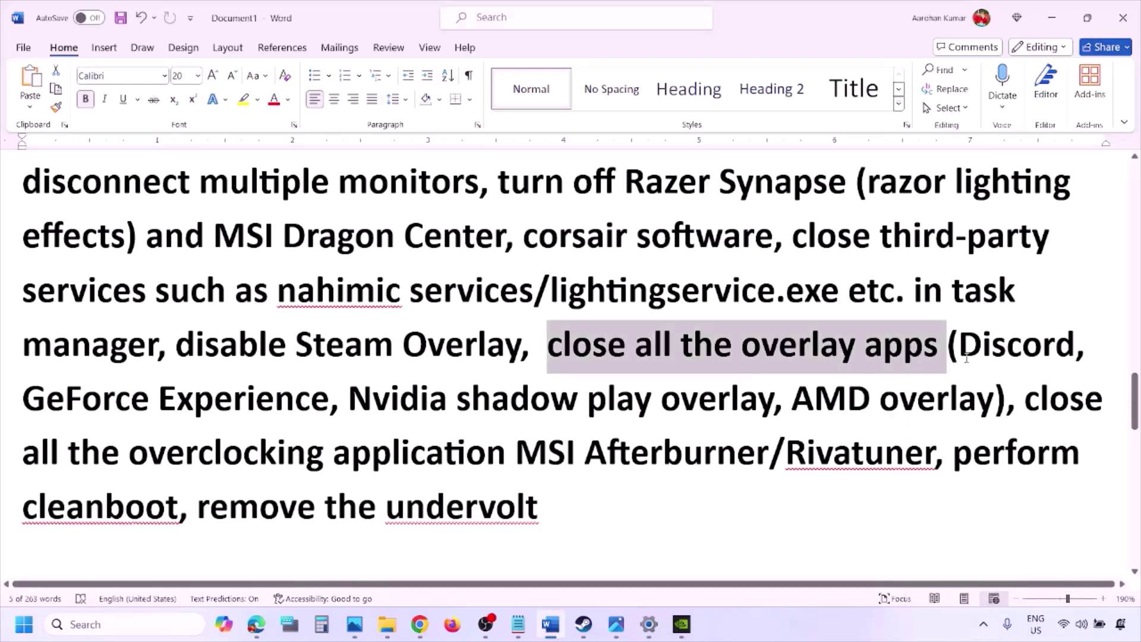
click(841, 392)
click(983, 624)
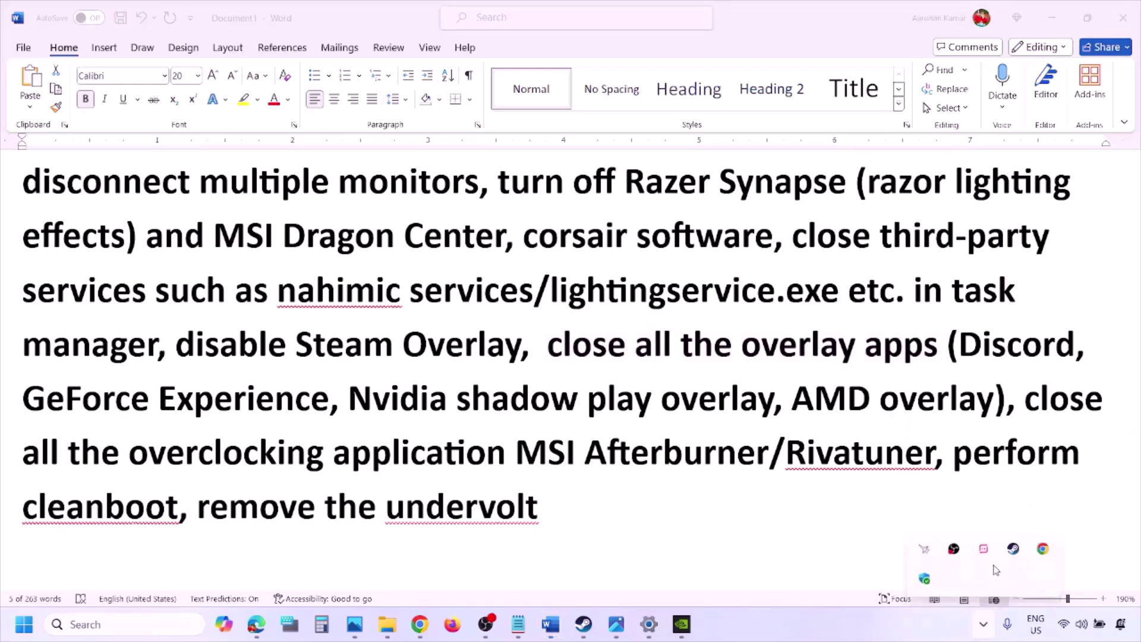
right_click(984, 551)
click(1012, 542)
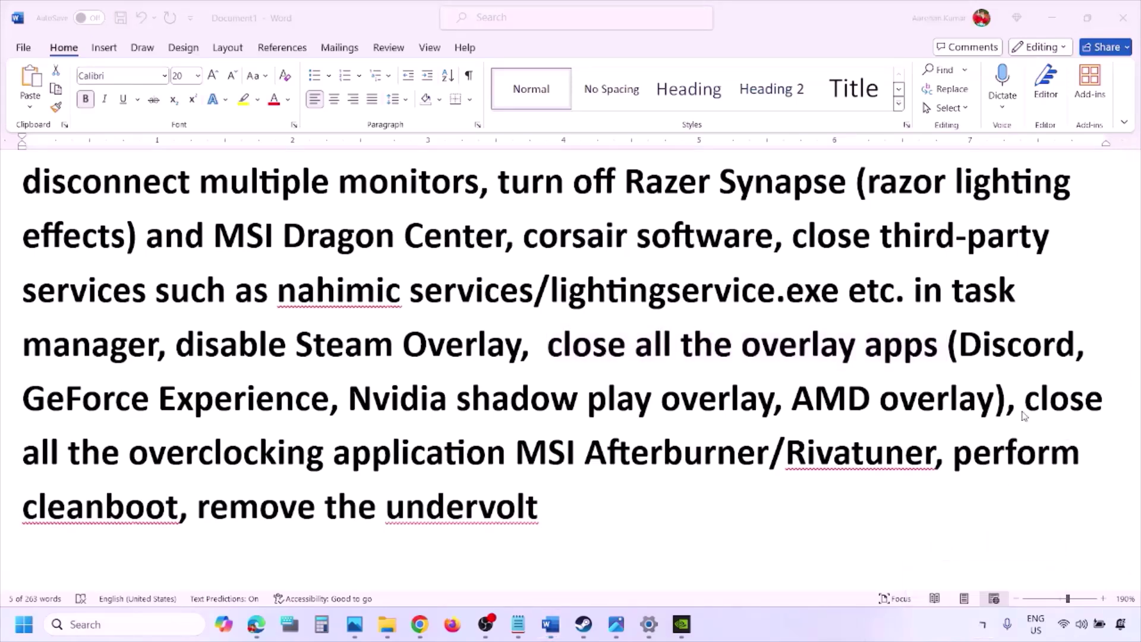
Highlight the passage on closing overclocking applications and exit MSI Afterburner running in the background
drag(1027, 402, 548, 455)
click(983, 625)
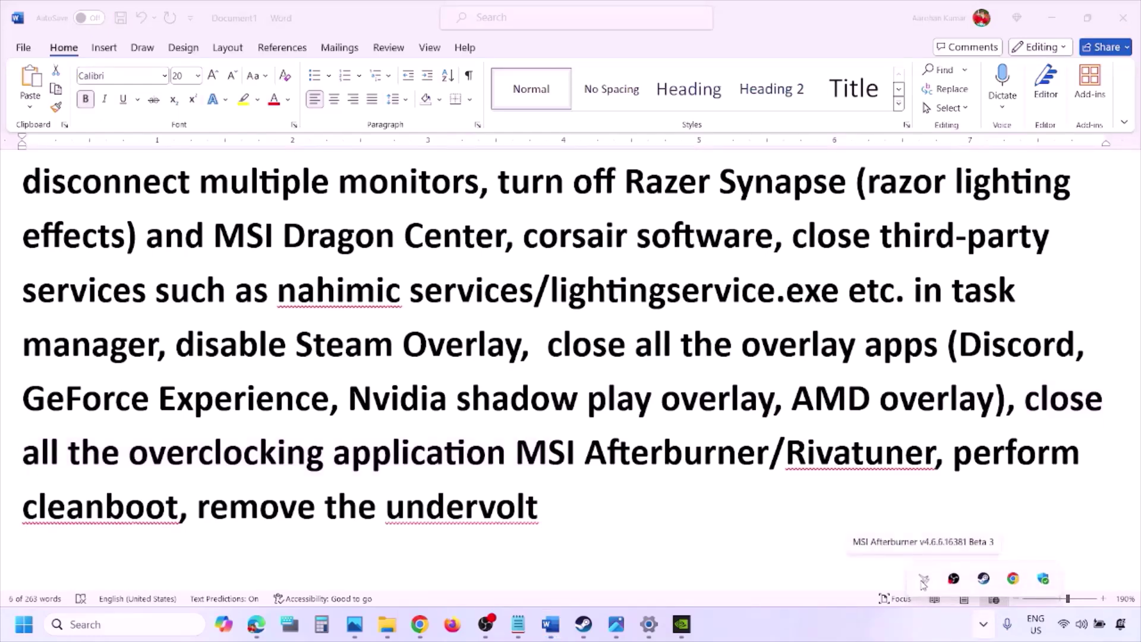
right_click(925, 582)
click(955, 571)
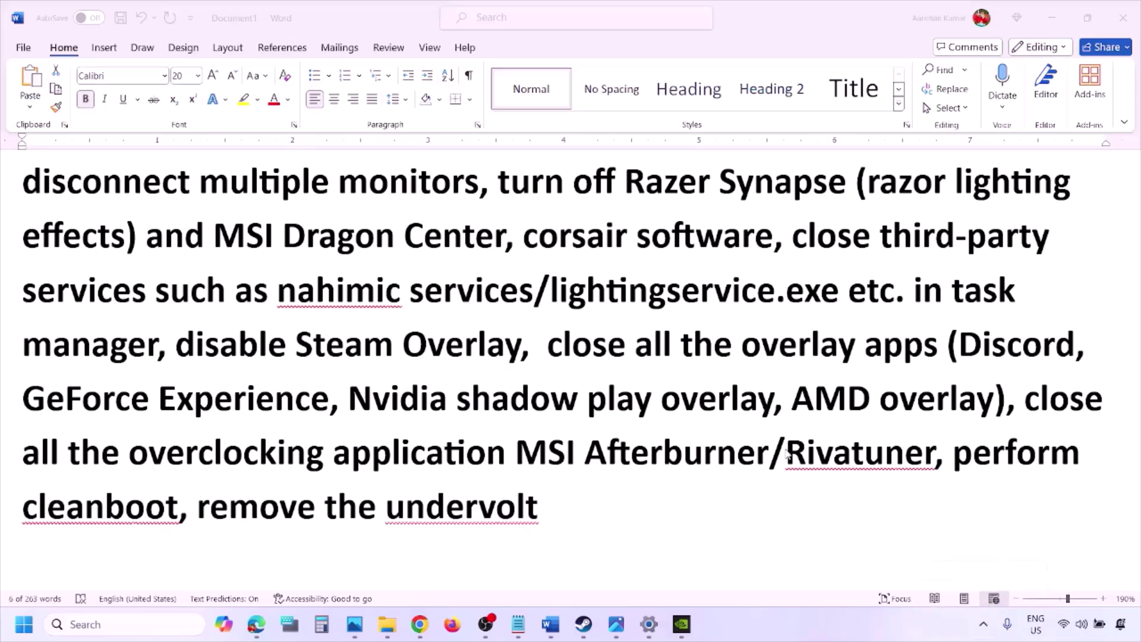
drag(1025, 400, 506, 453)
Highlight the word "perform" before cleanboot and open System Configuration through a Windows search for "system"
drag(786, 453, 1050, 453)
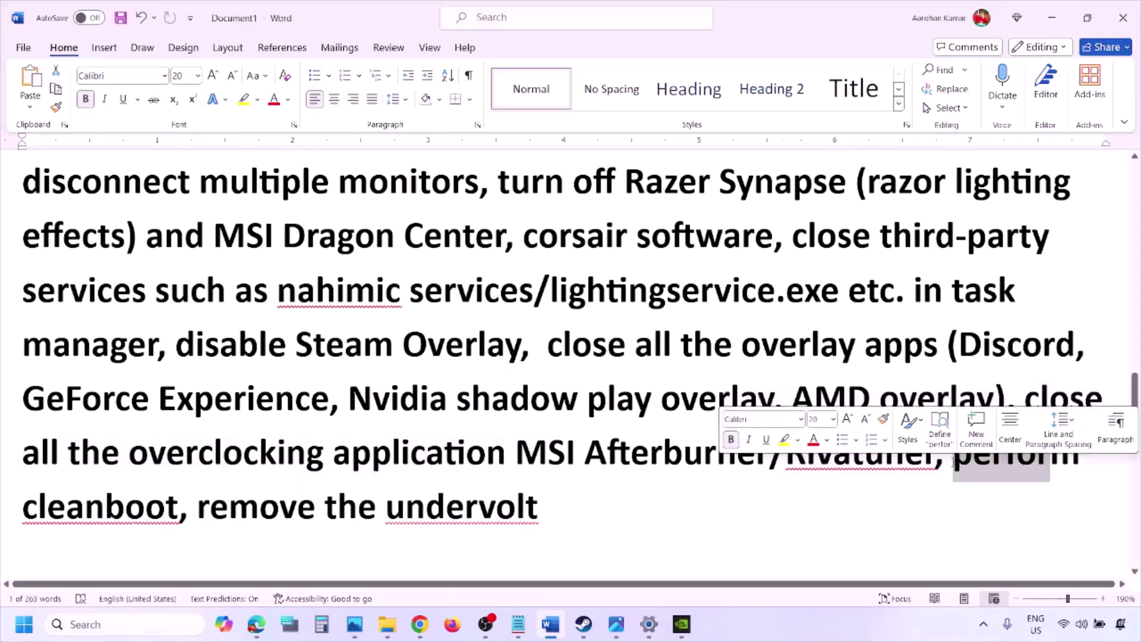
click(85, 620)
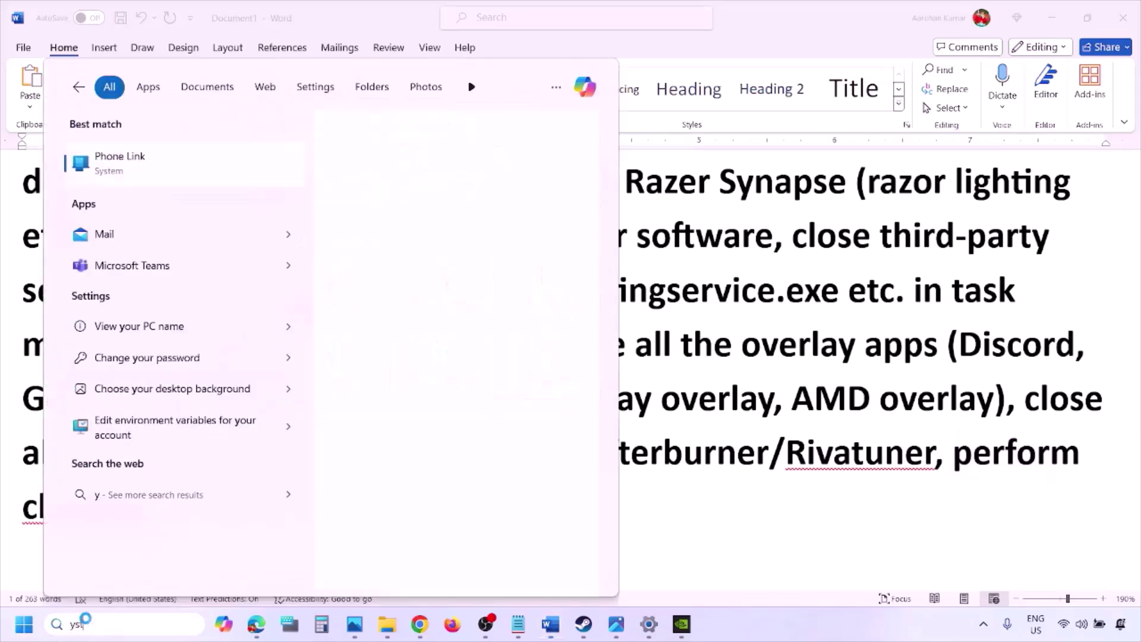
text(ystem)
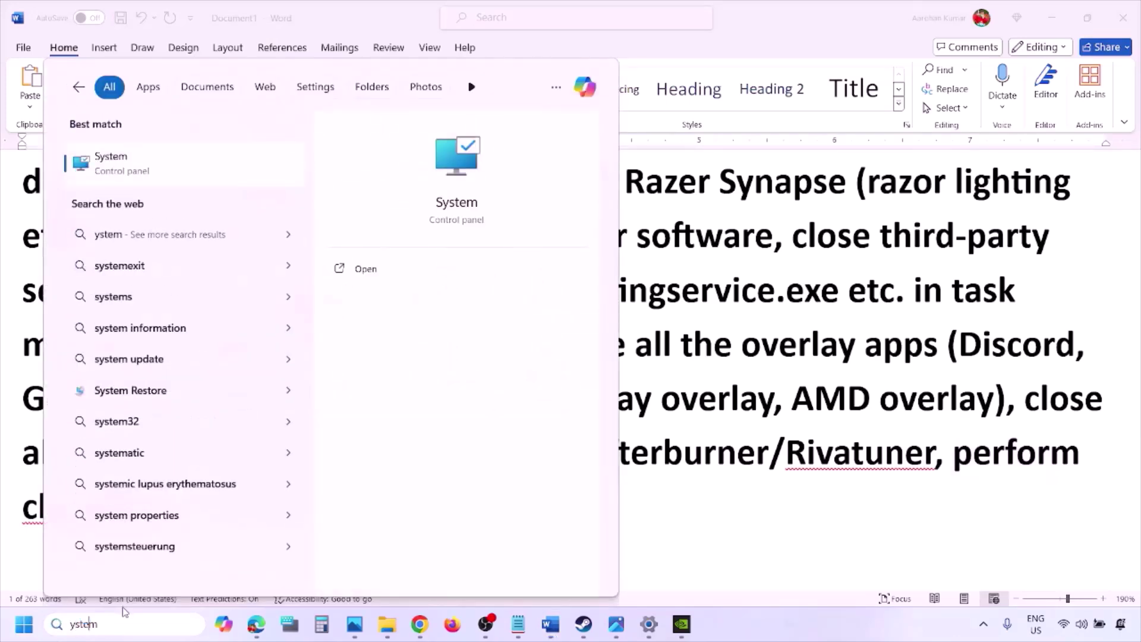
key(Home)
text(s)
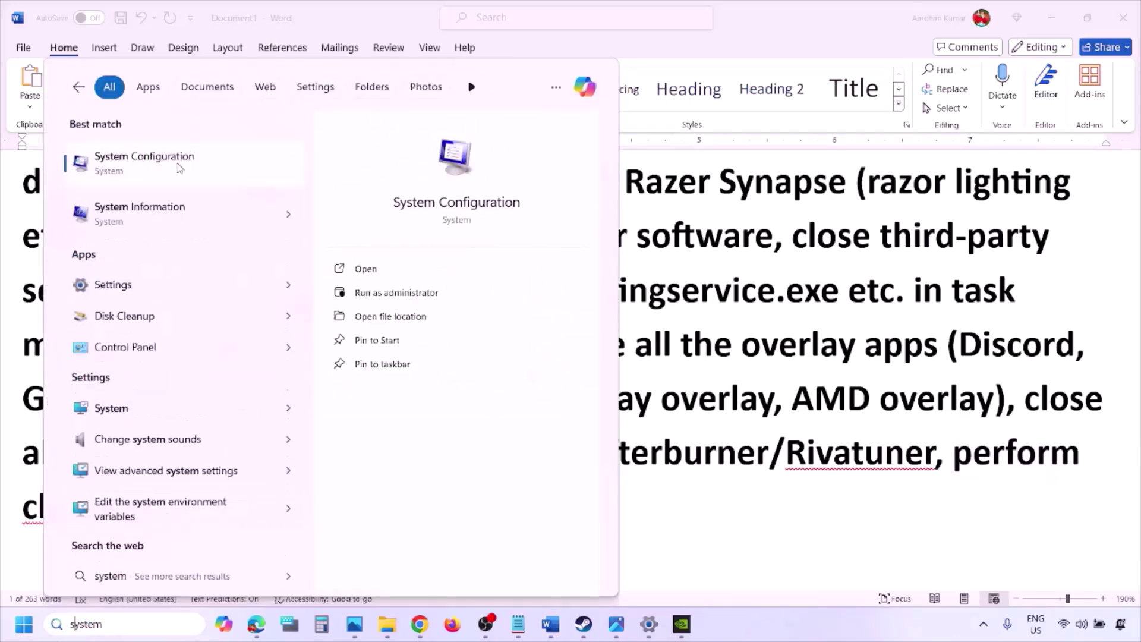
click(179, 169)
Hide all Microsoft services in System Configuration's services list and confirm the dialog
click(459, 196)
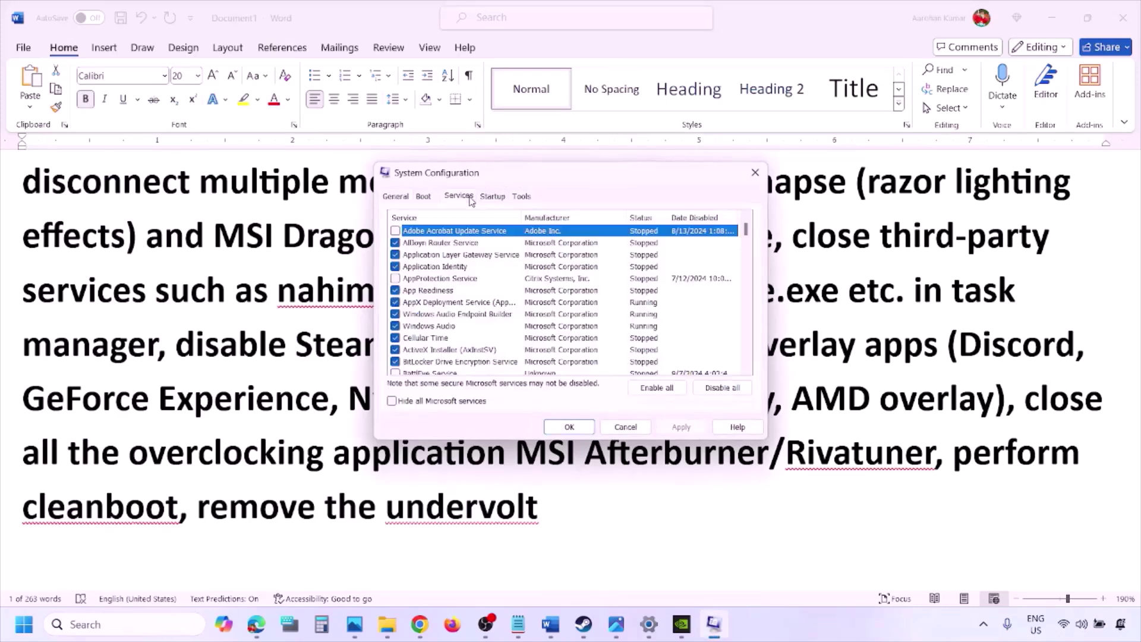
click(391, 402)
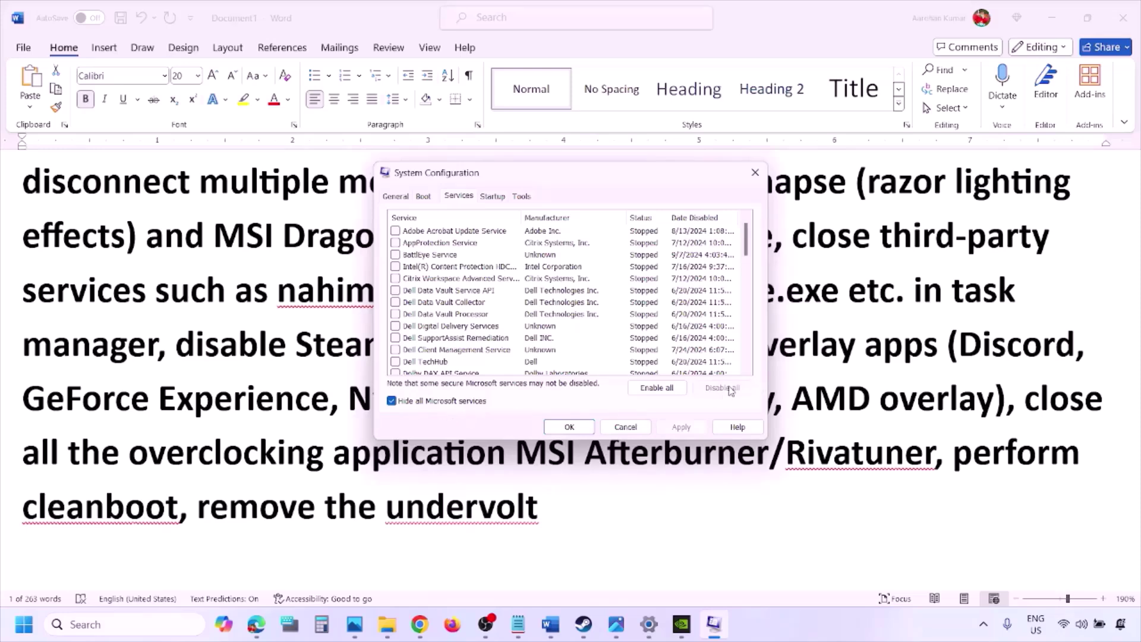
click(569, 427)
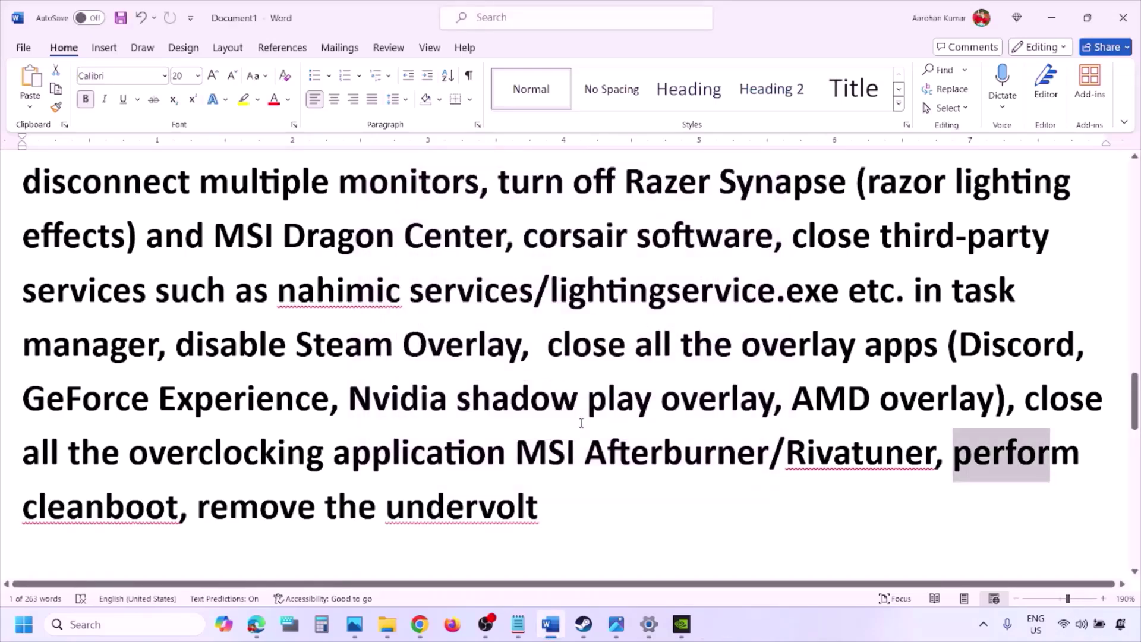
Highlight the passage "remove the undervolt" and go on to Step 10 on increasing the virtual memory
drag(199, 510, 528, 501)
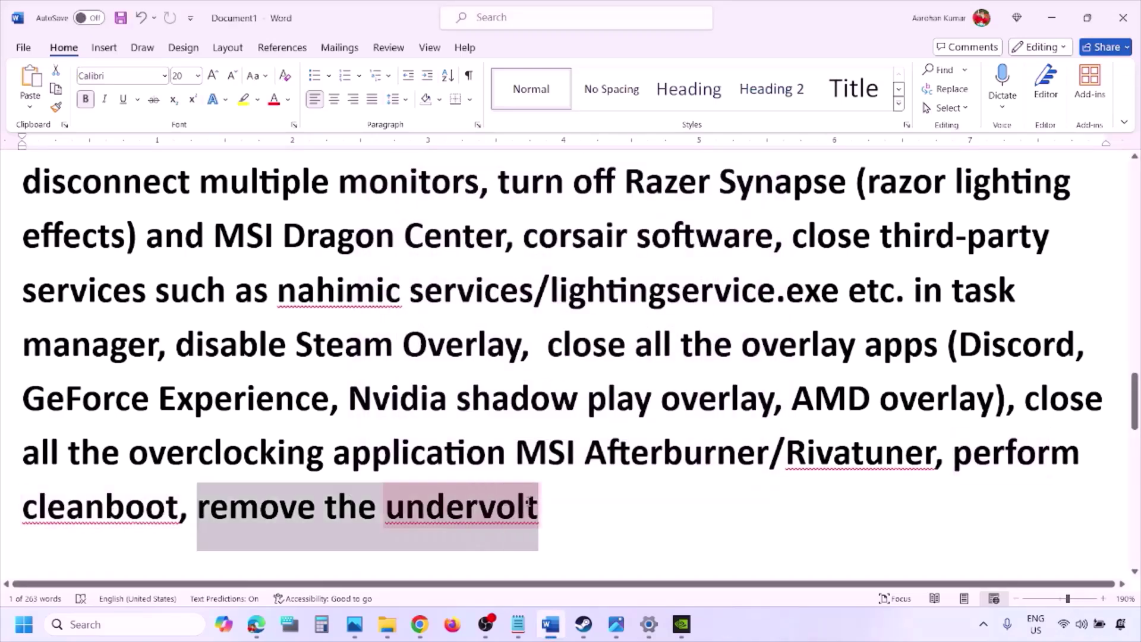
click(714, 506)
scroll(714, 507, down, 5)
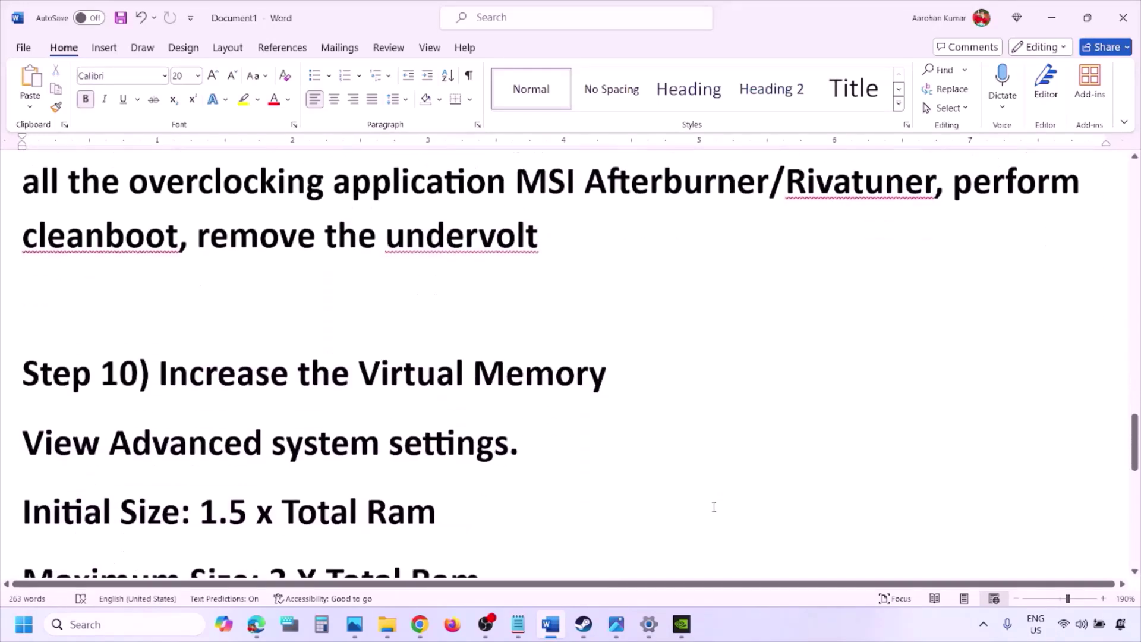
Highlight "Increase the Virtual Memory" and open the advanced system settings through a Windows search for the copied text "View Advanced system settings"
drag(193, 334, 612, 336)
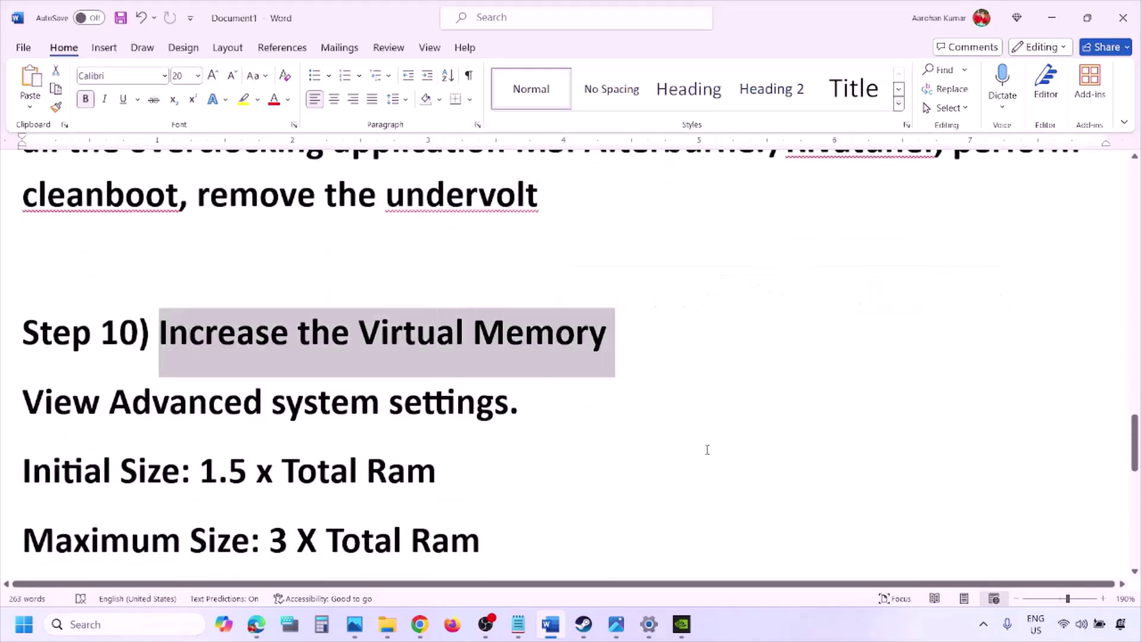
click(759, 629)
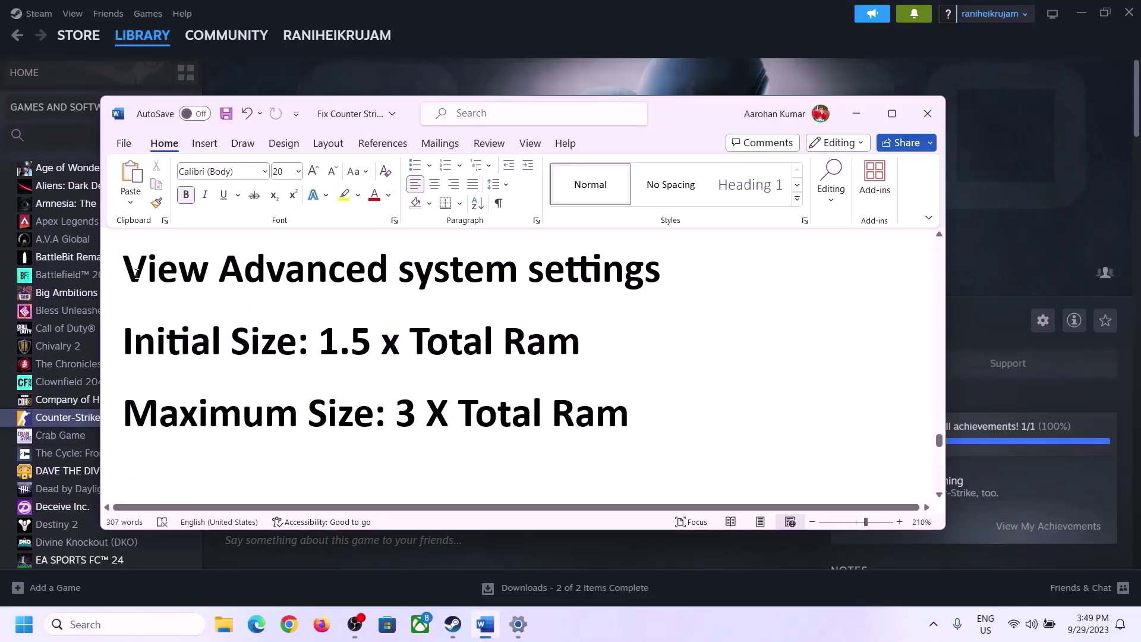
drag(165, 276, 614, 299)
key(ctrl+c)
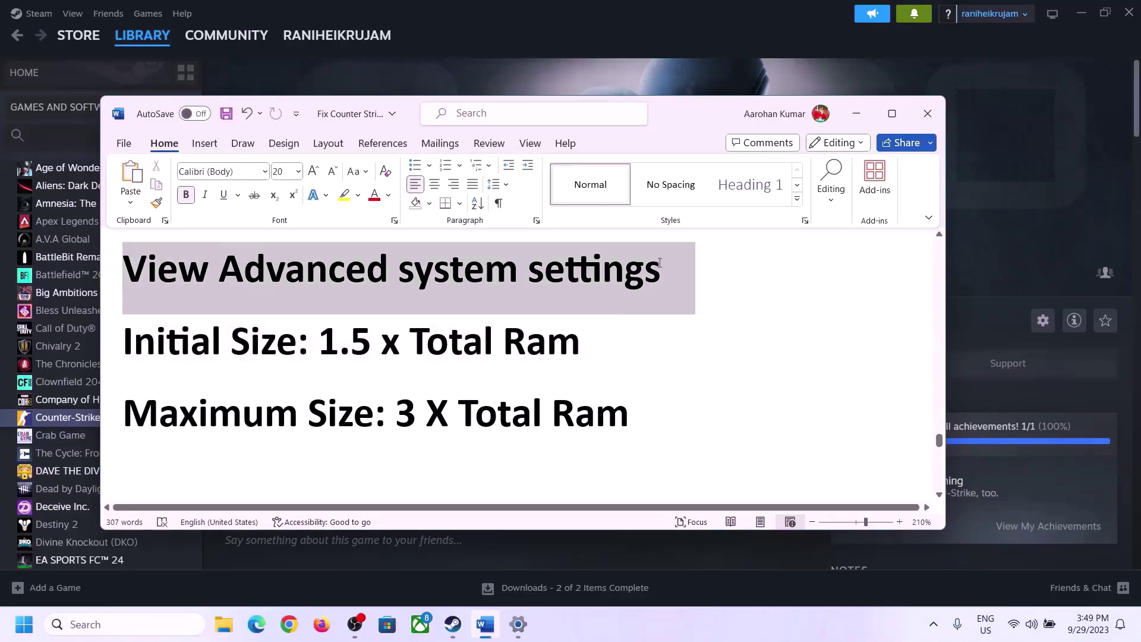
click(137, 623)
key(ctrl+v)
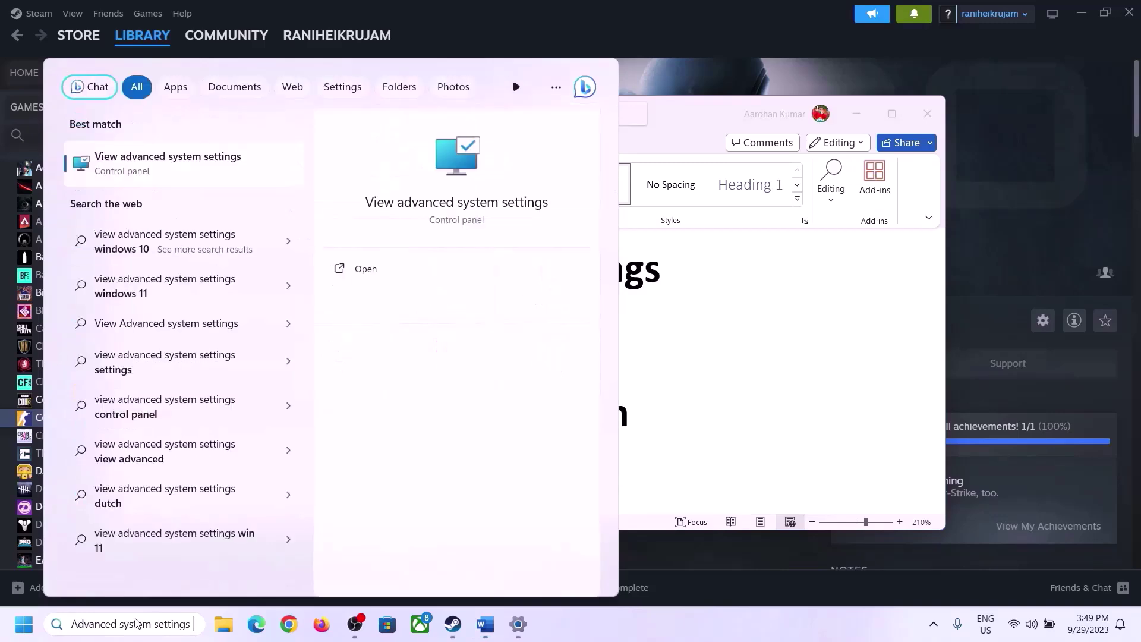
click(163, 173)
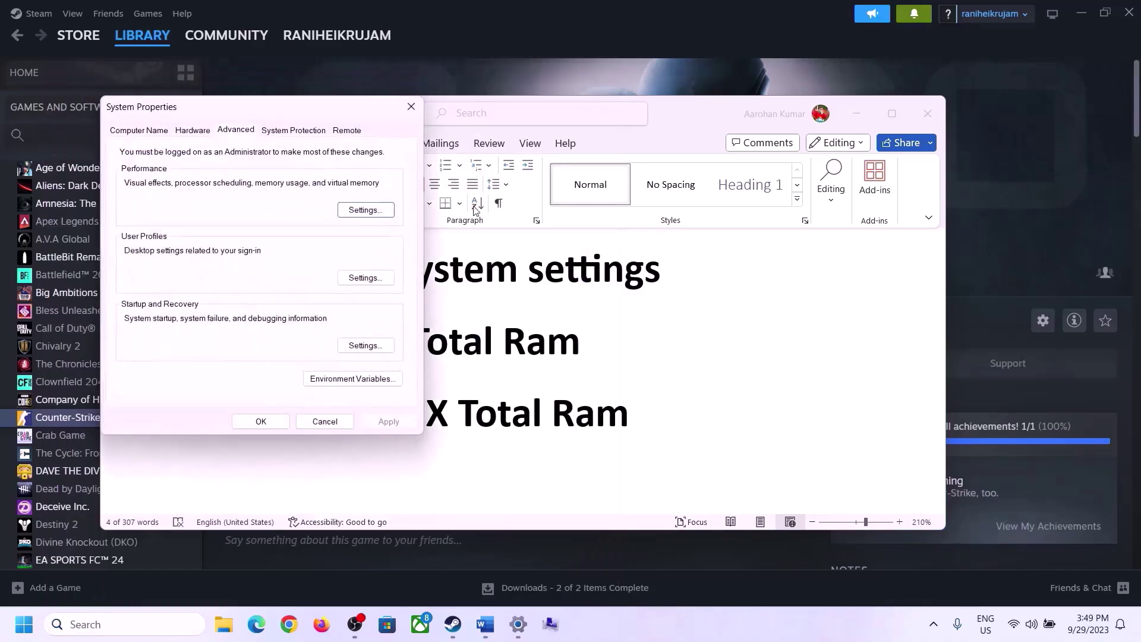
Move the System Properties dialog aside and open the Virtual Memory dialog from the advanced performance options
drag(236, 114, 509, 204)
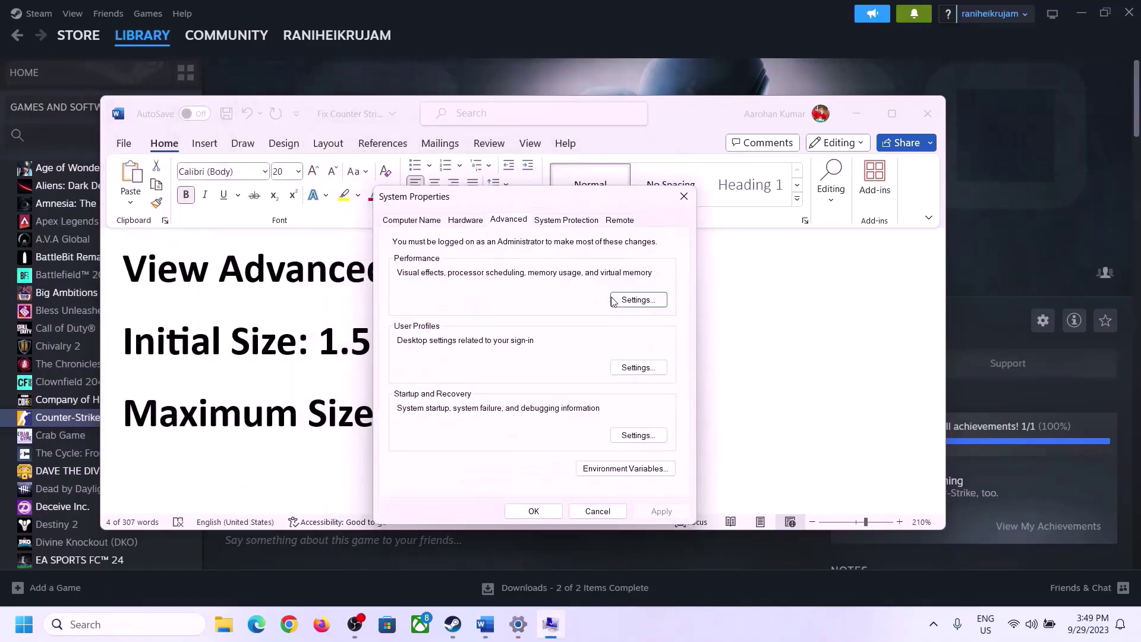
click(639, 300)
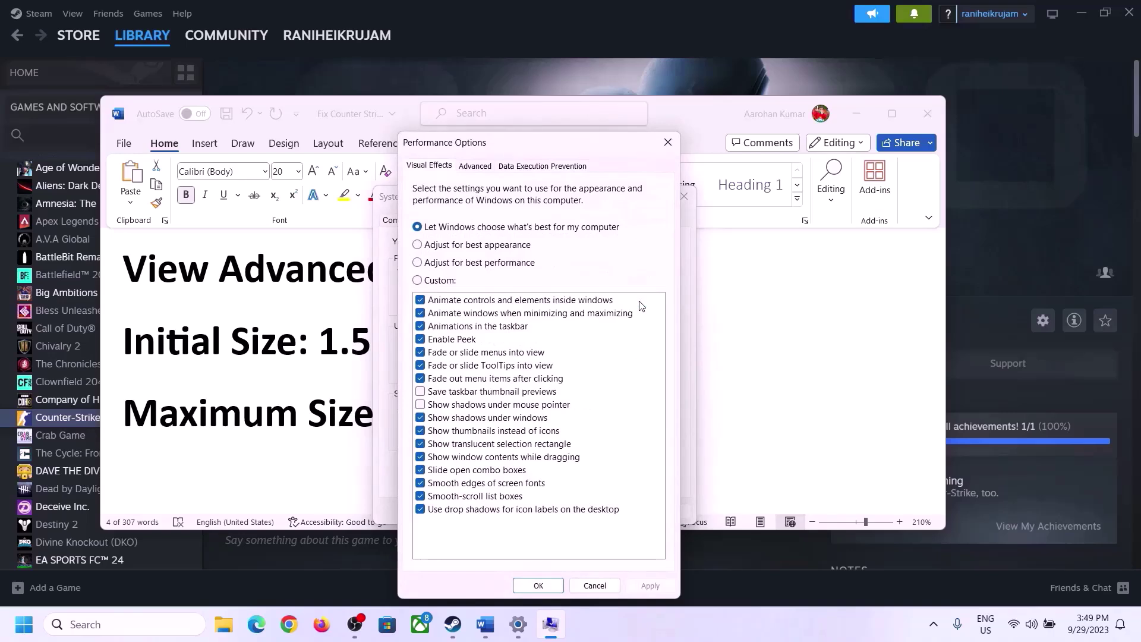
click(480, 169)
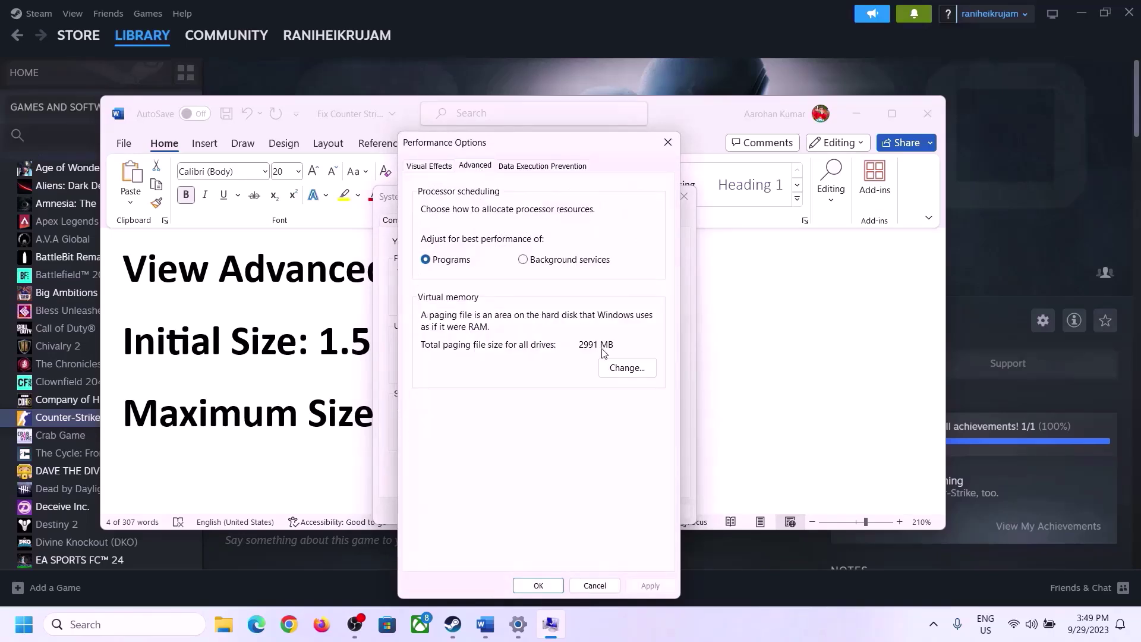
click(627, 367)
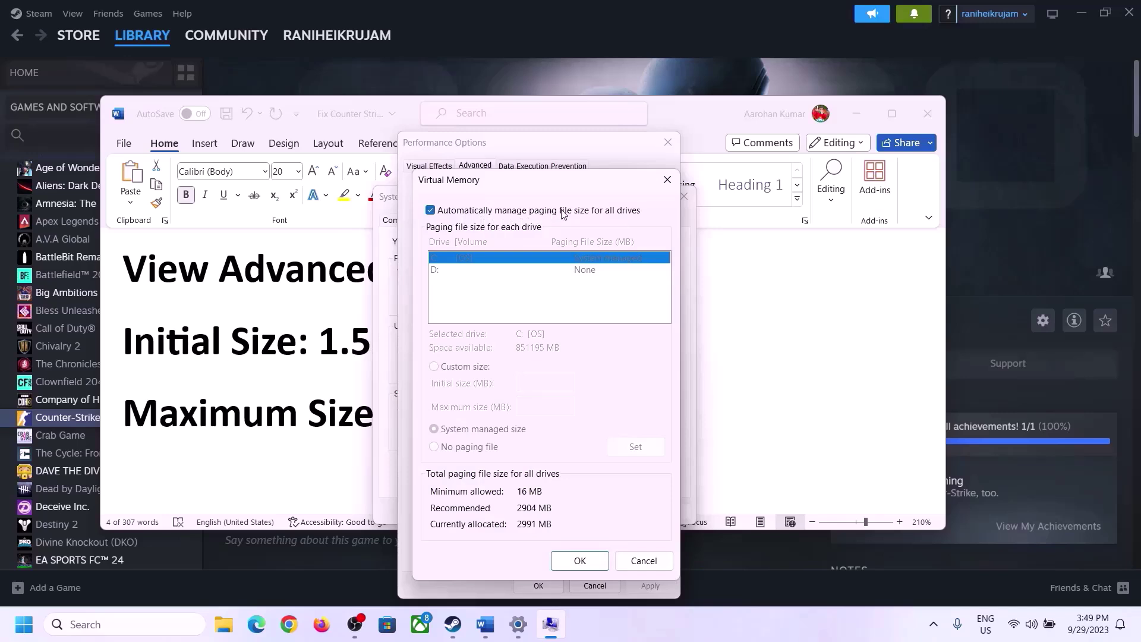
Disable automatic paging file management for all drives and choose a custom size for drive C
click(430, 211)
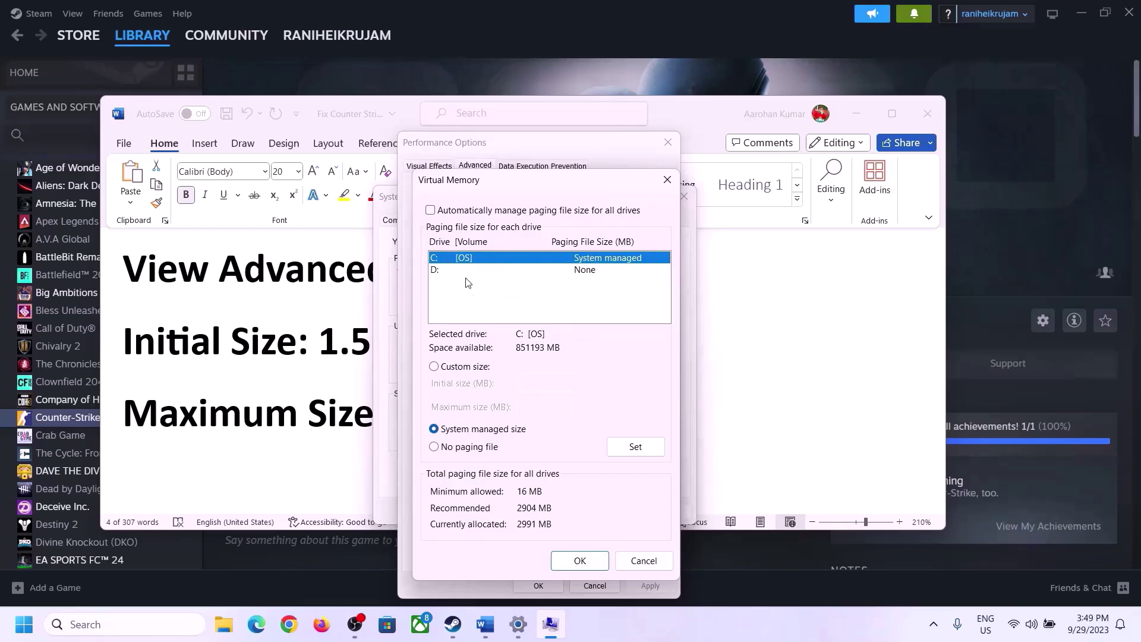
click(435, 367)
click(547, 383)
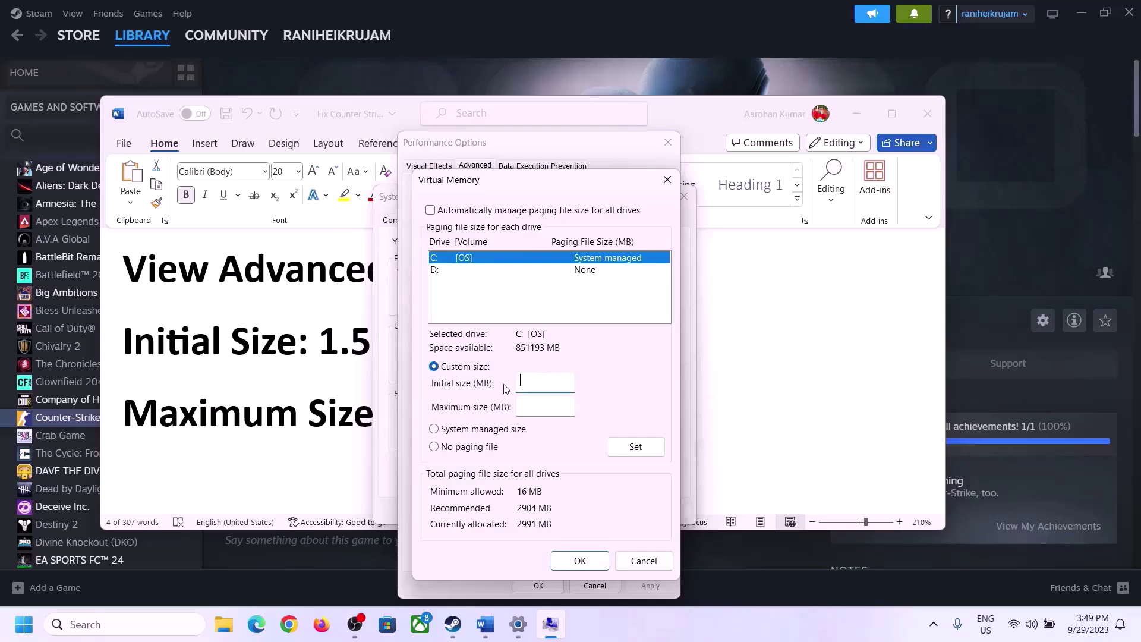
Highlight "1.5 x Total Ram" in the document and look up the installed RAM on the System About page in Settings
click(326, 350)
drag(326, 342, 529, 355)
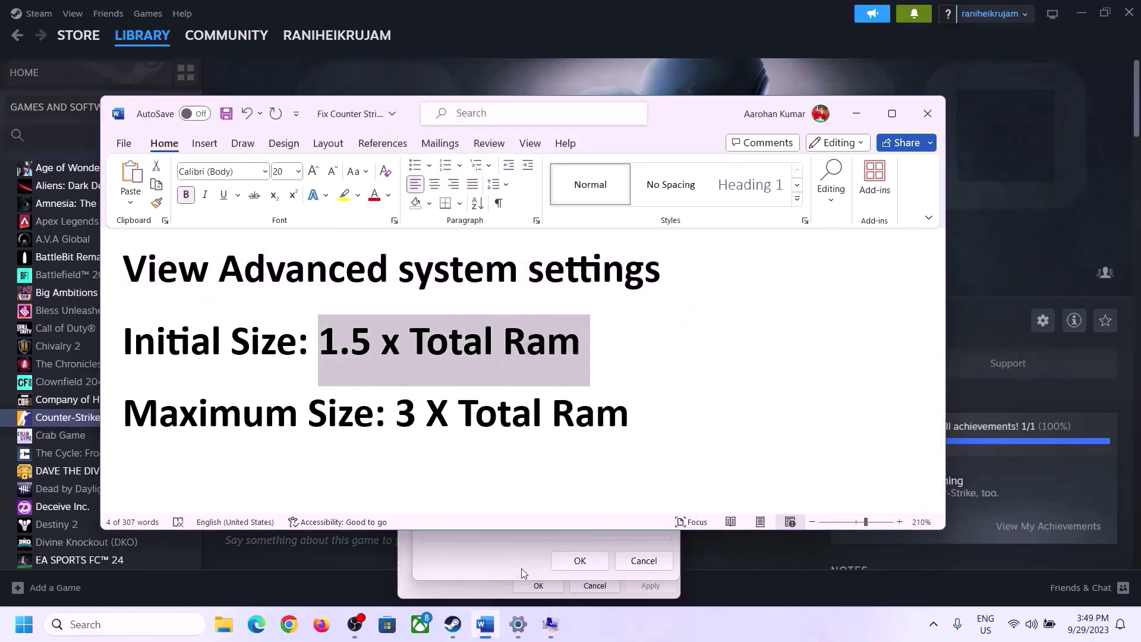
click(520, 625)
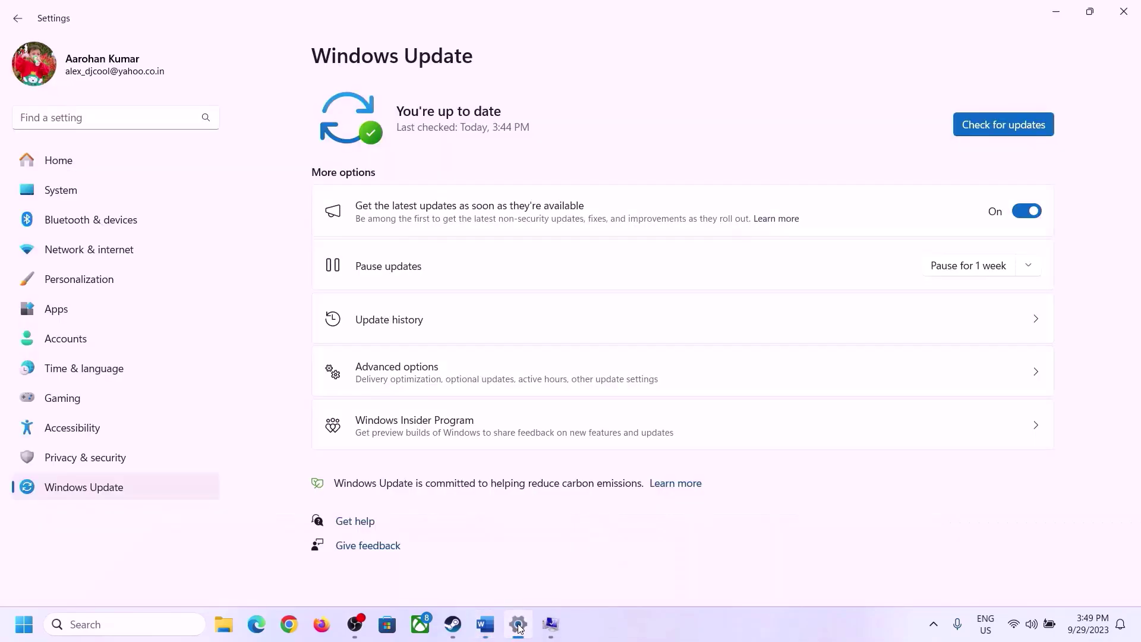
click(56, 191)
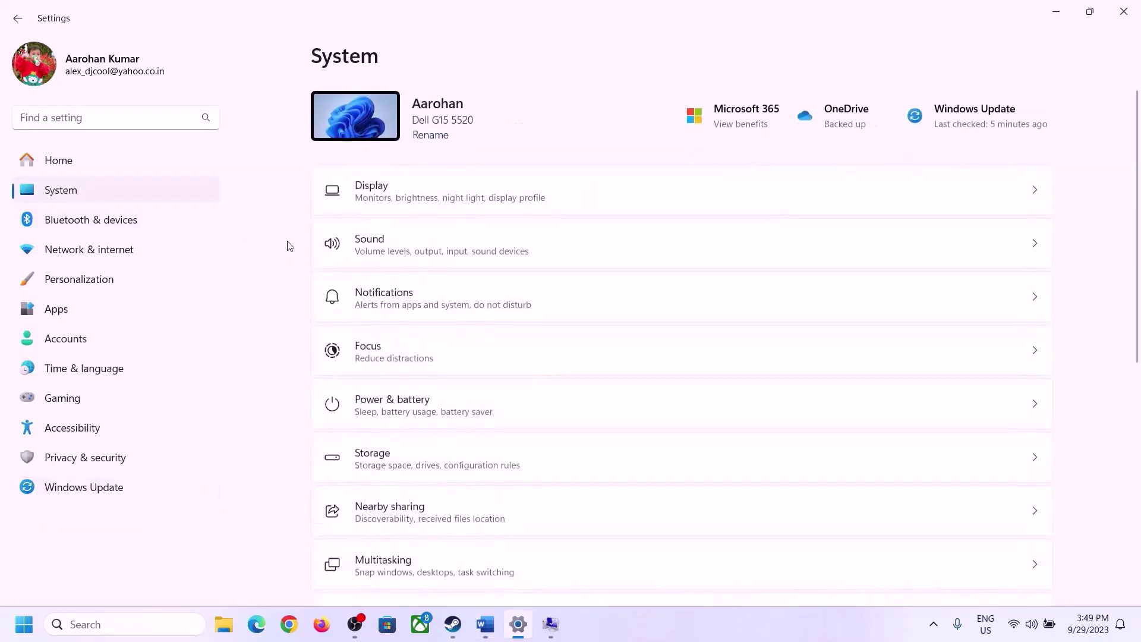
scroll(419, 460, down, 7)
click(393, 550)
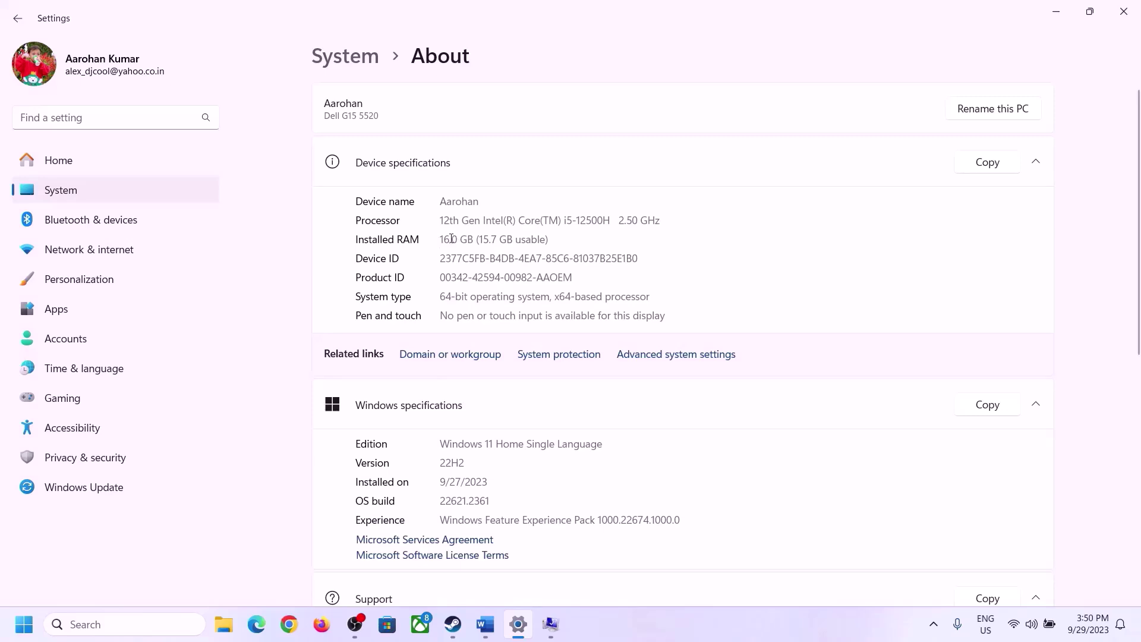
drag(452, 239, 435, 238)
click(459, 241)
drag(450, 238, 436, 238)
Launch Calculator with the Run command "calc", place it beside the Virtual Memory dialog, and bring up the document with the sizing formulas behind it
click(546, 625)
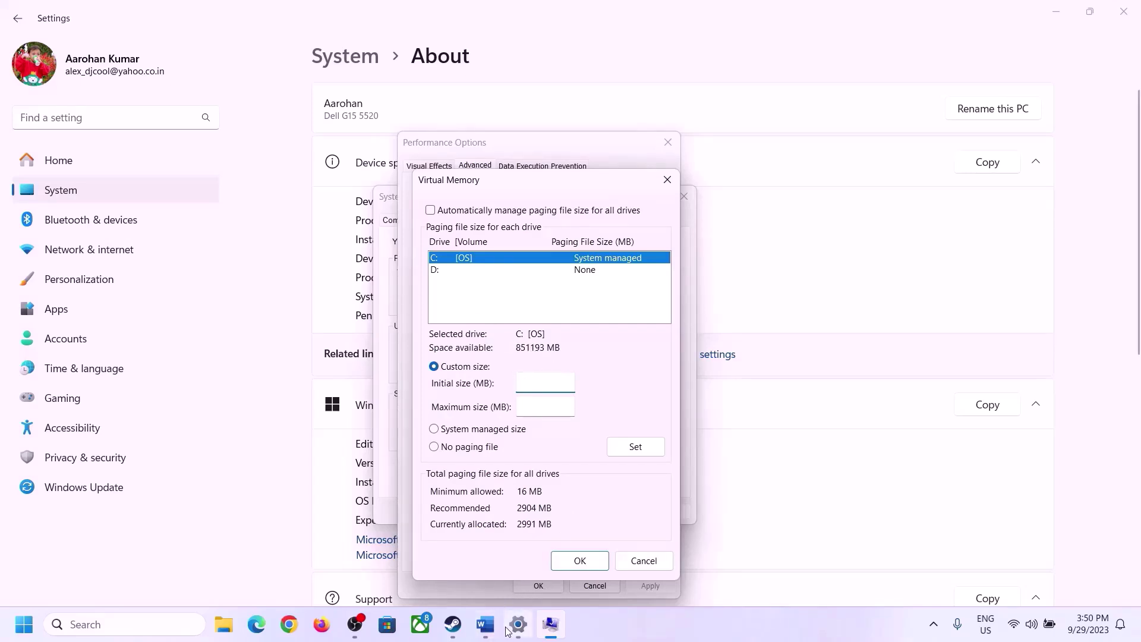
mouse_move(518, 624)
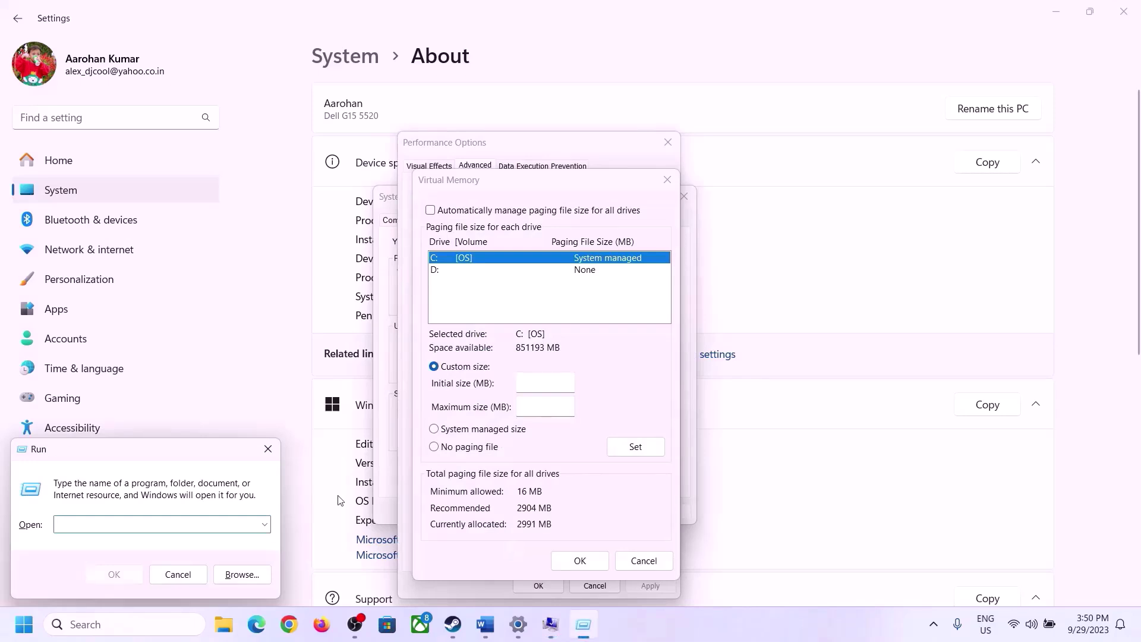
text(calc)
click(113, 574)
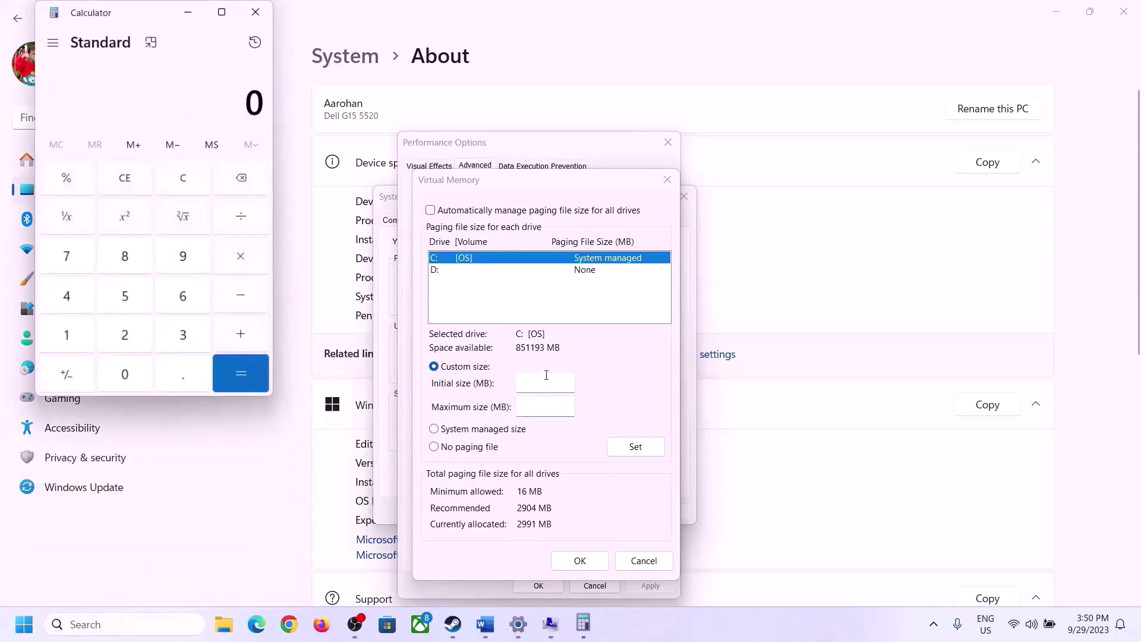
drag(140, 24, 830, 200)
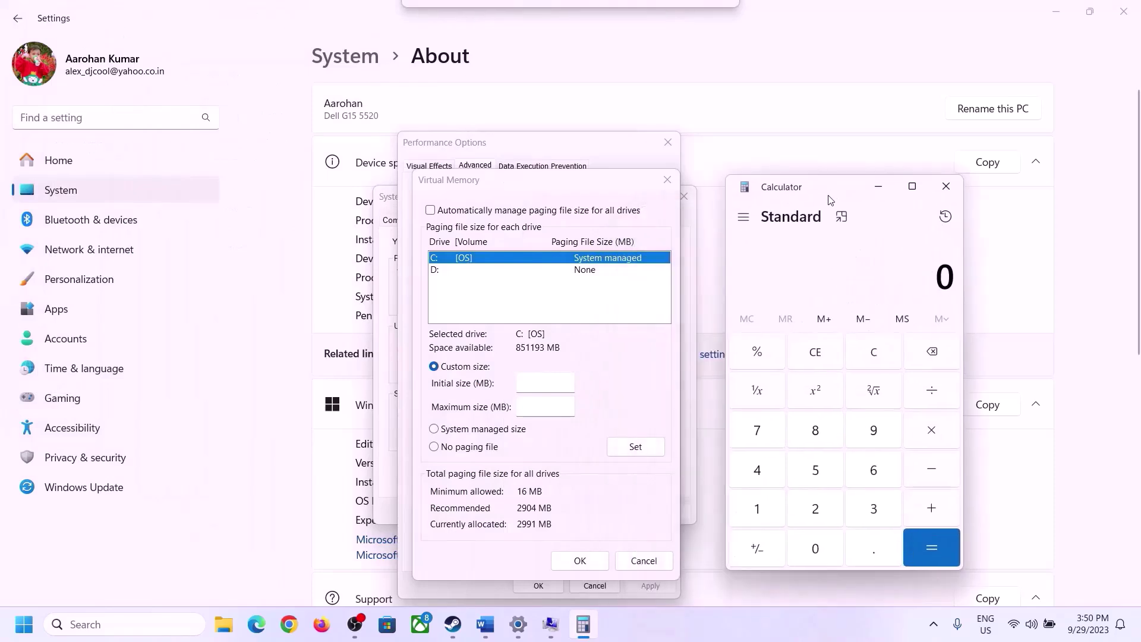
click(484, 635)
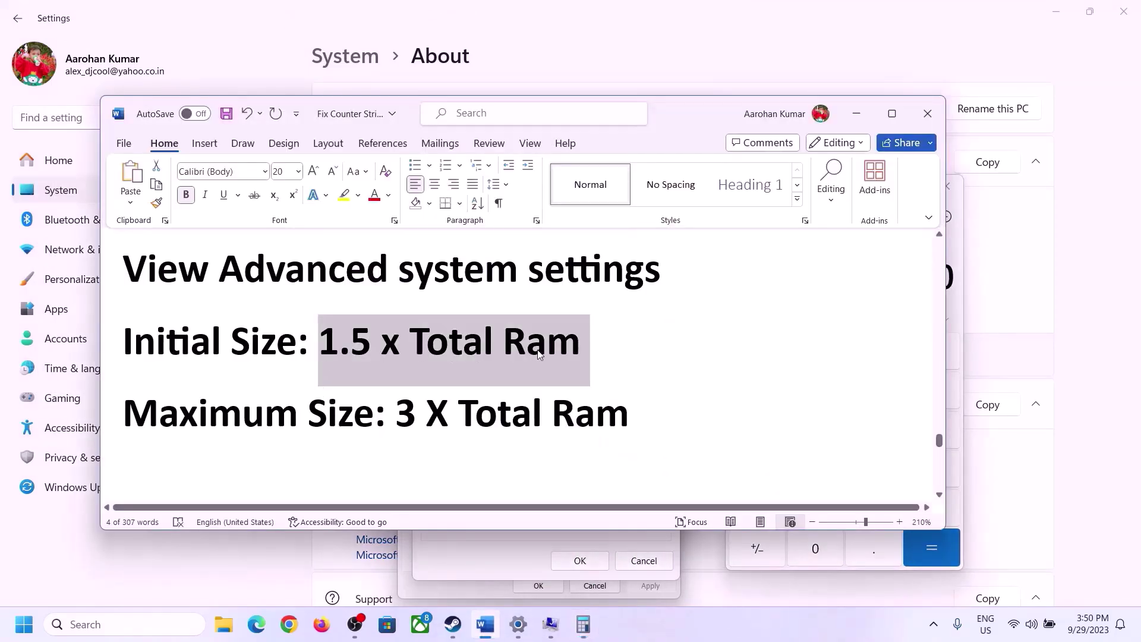
click(583, 624)
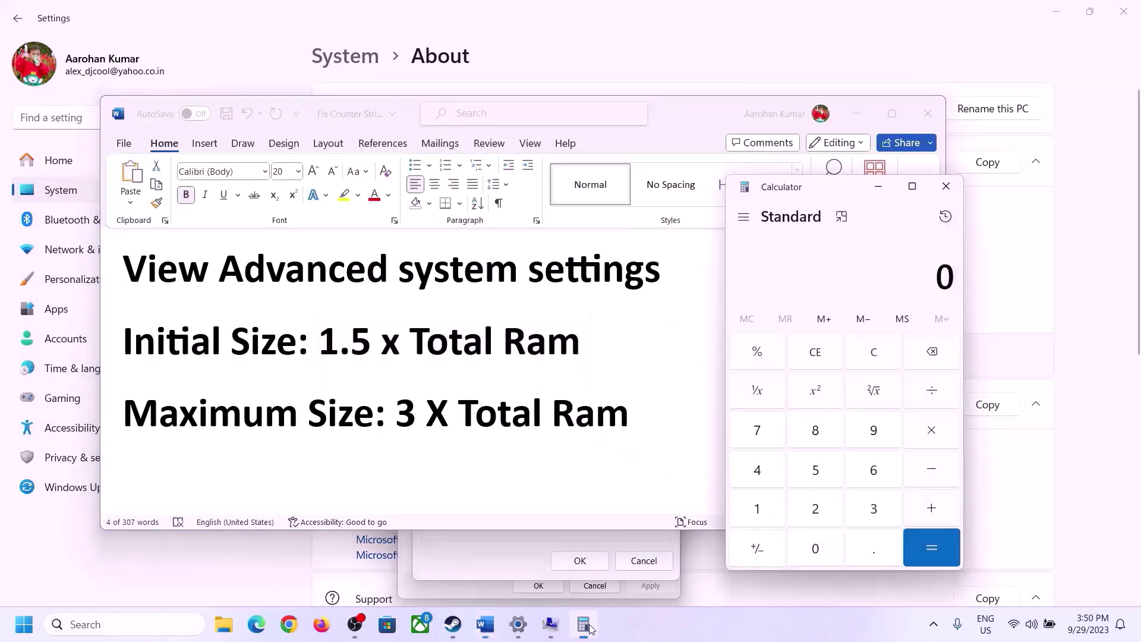
click(761, 512)
click(869, 476)
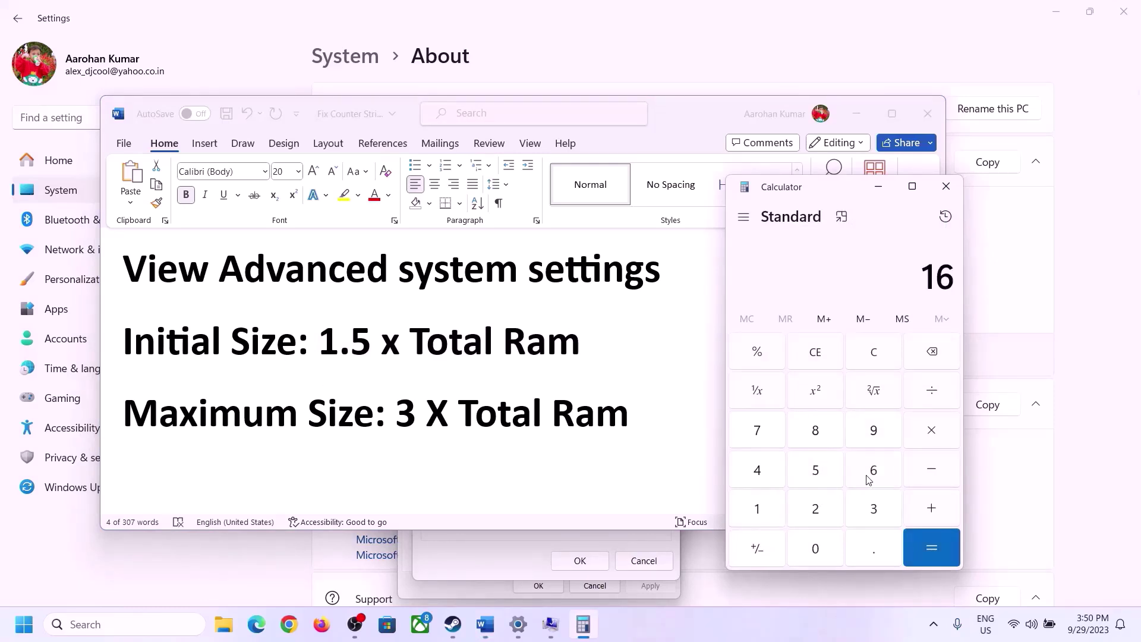
click(876, 363)
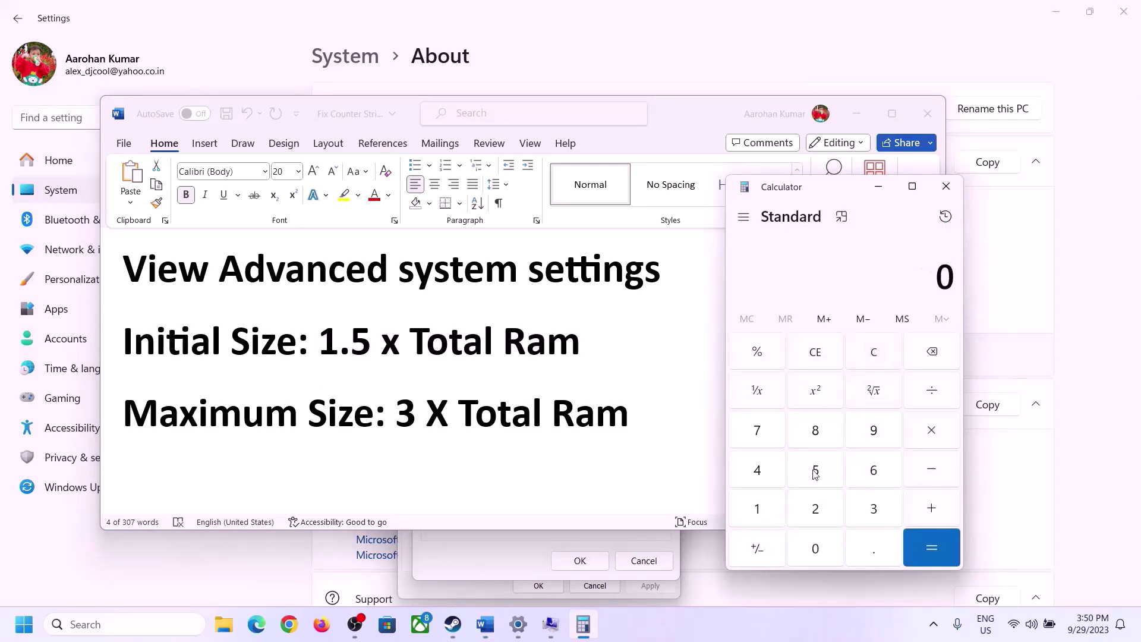
Calculate 16 × 1024 to convert the total RAM from GB to MB
click(765, 510)
click(857, 477)
click(931, 435)
click(757, 518)
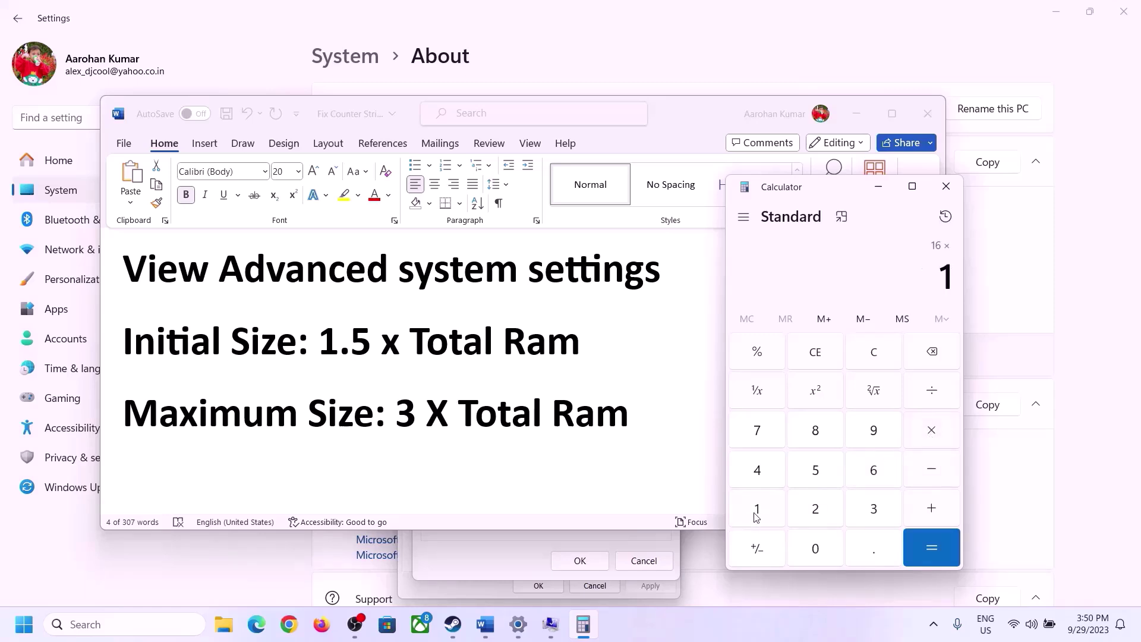
click(816, 553)
click(817, 511)
click(765, 479)
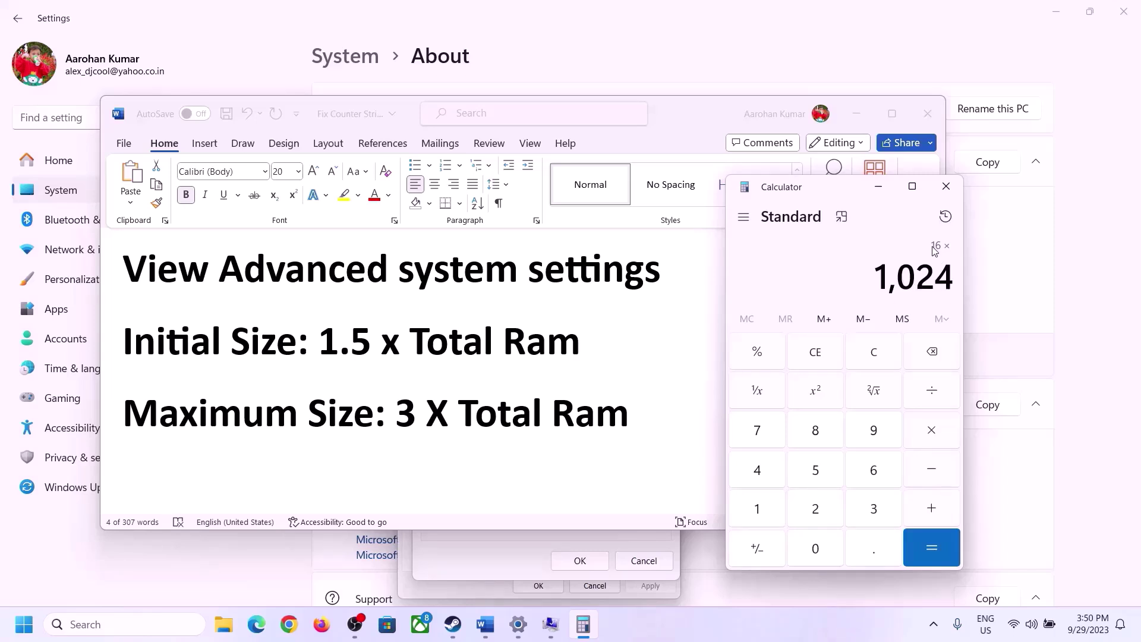
click(932, 553)
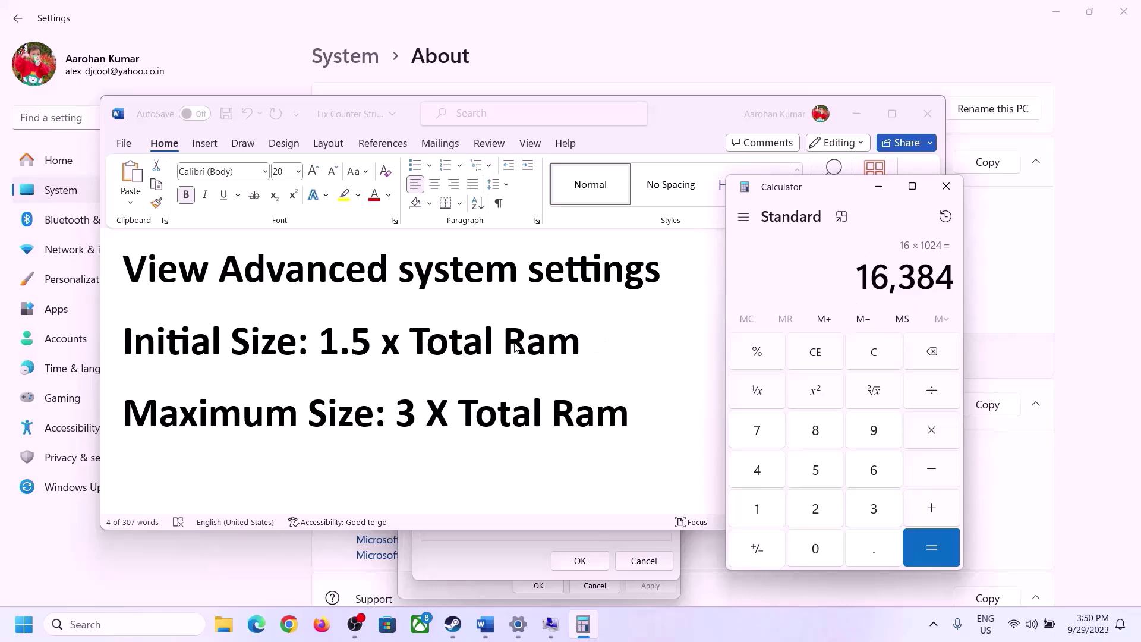
Multiply the RAM in MB by 1.5 and enter 24576 MB as drive C's initial paging file size
click(932, 431)
click(773, 513)
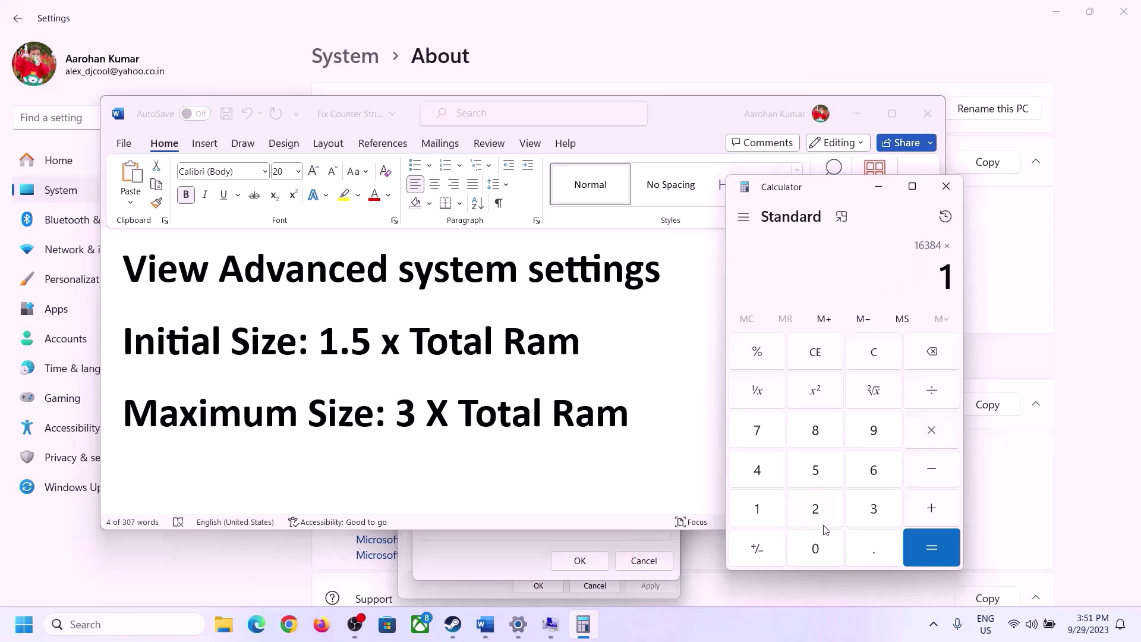
click(870, 556)
click(822, 475)
click(929, 542)
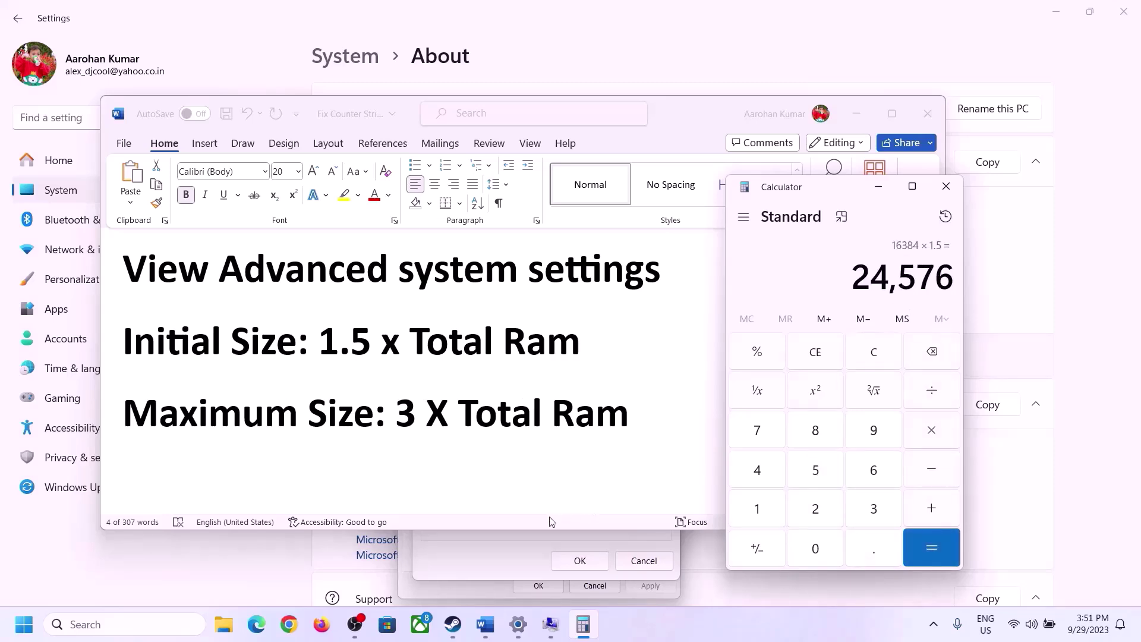
click(552, 538)
text(24576)
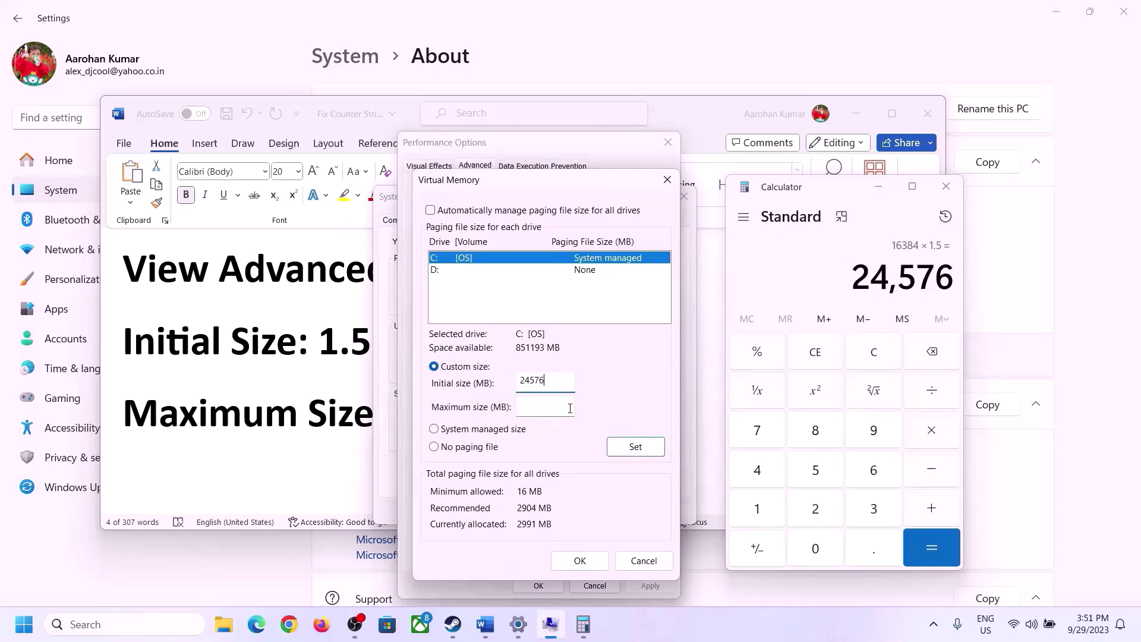
Check the maximum size formula in the document and clear the Calculator for a new calculation
click(569, 408)
key(alt+Tab)
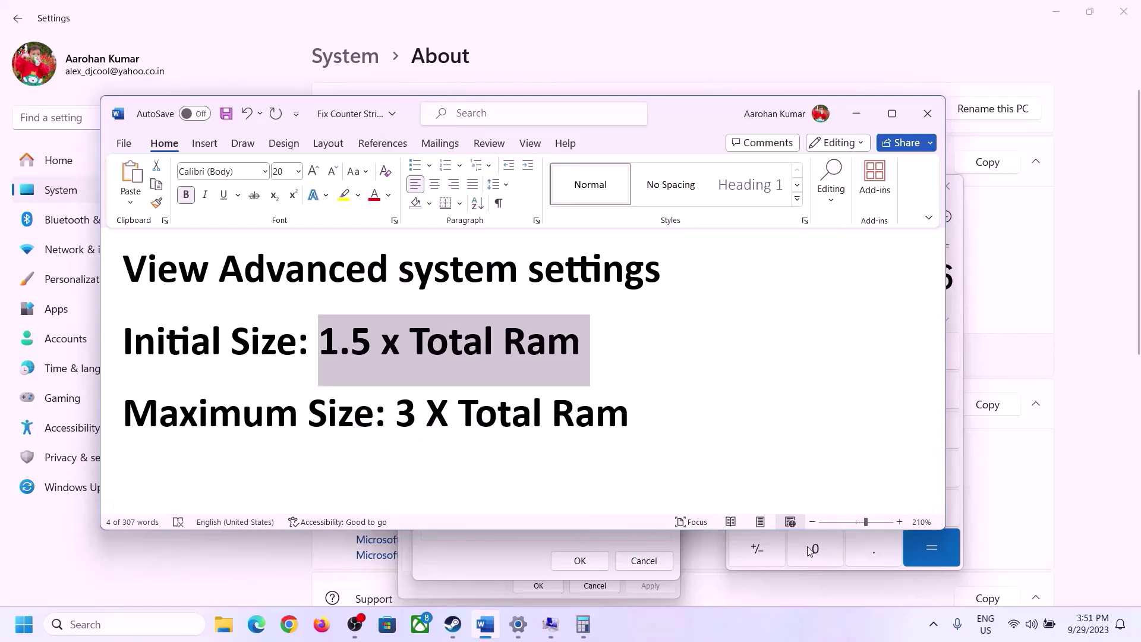
click(961, 321)
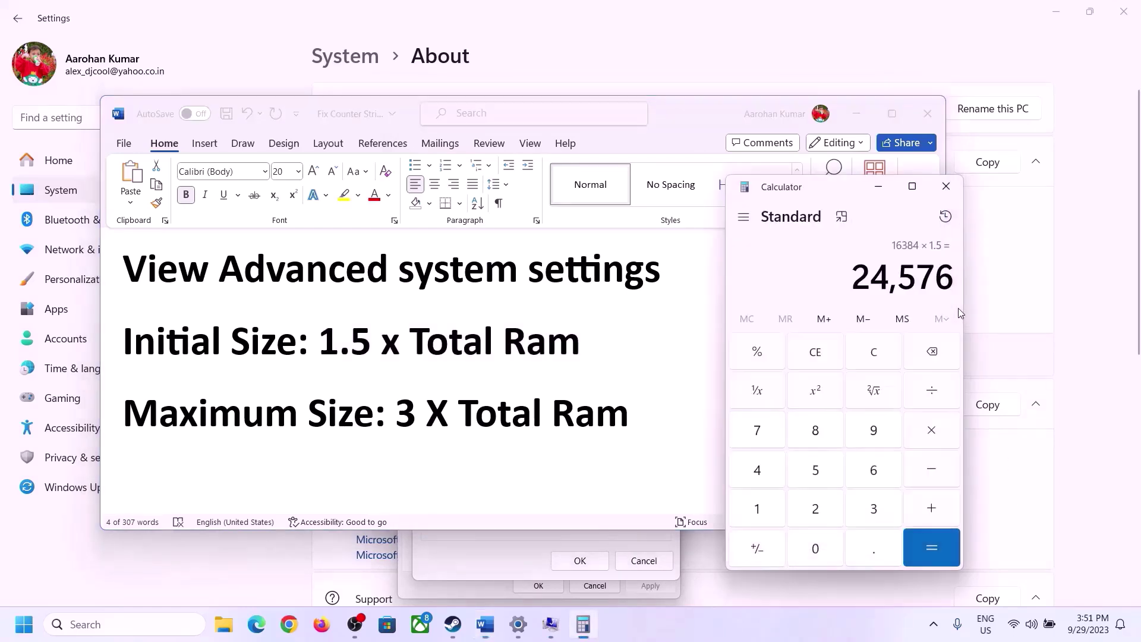
click(885, 352)
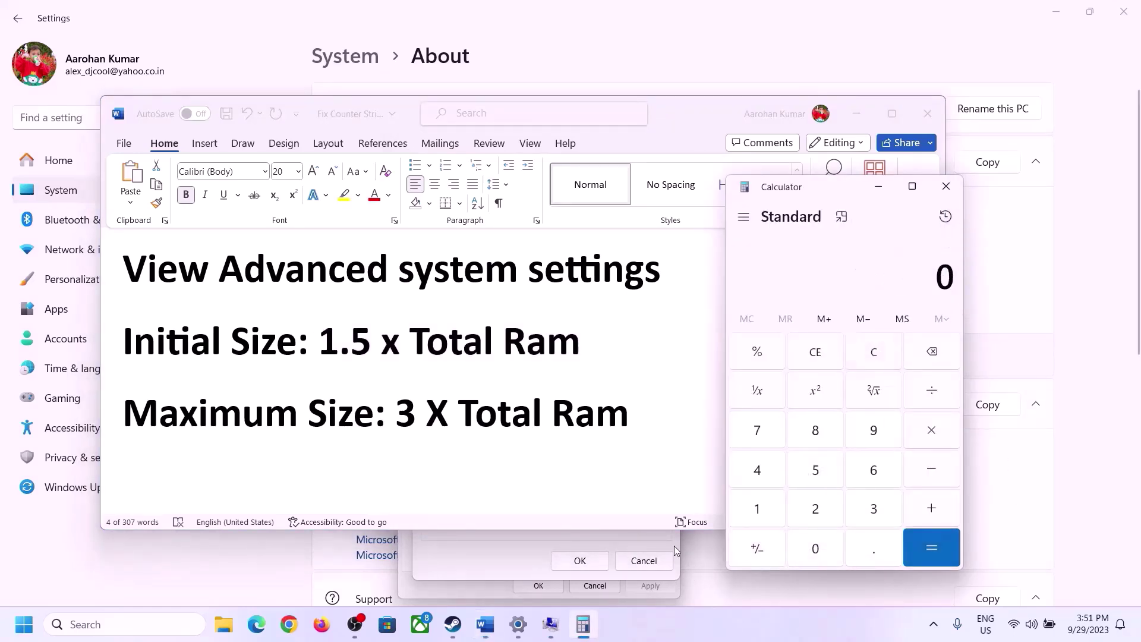
Check the installed RAM on the system's About page and calculate 16 × 1024 in Calculator to convert it to MB
click(518, 624)
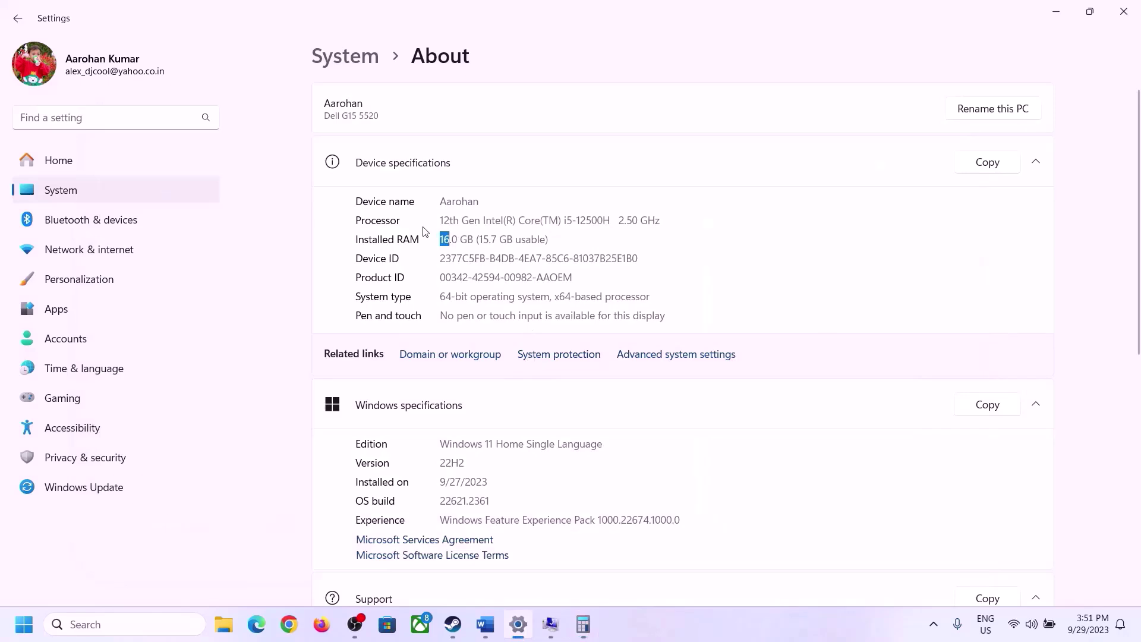
click(583, 623)
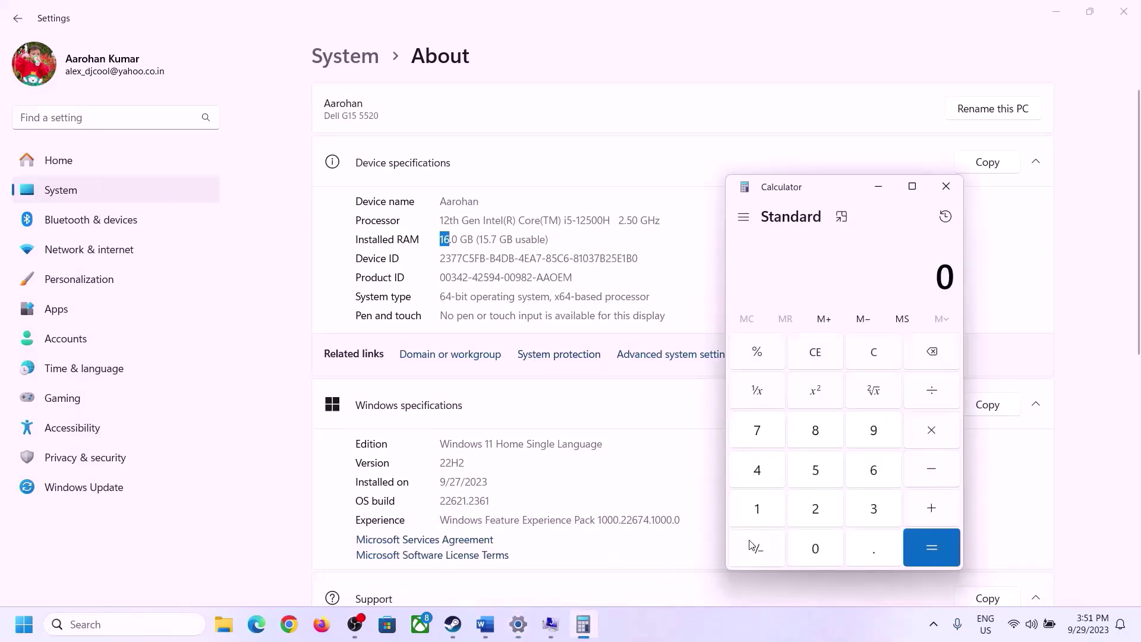
click(766, 506)
click(871, 471)
click(929, 431)
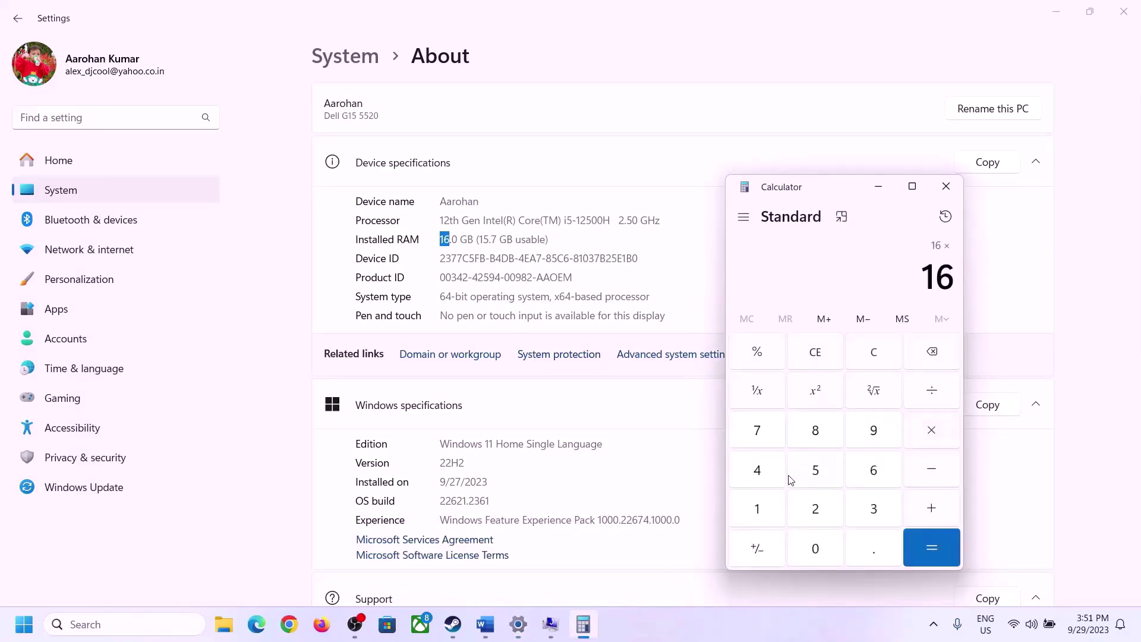
click(764, 505)
click(807, 541)
click(816, 507)
click(759, 473)
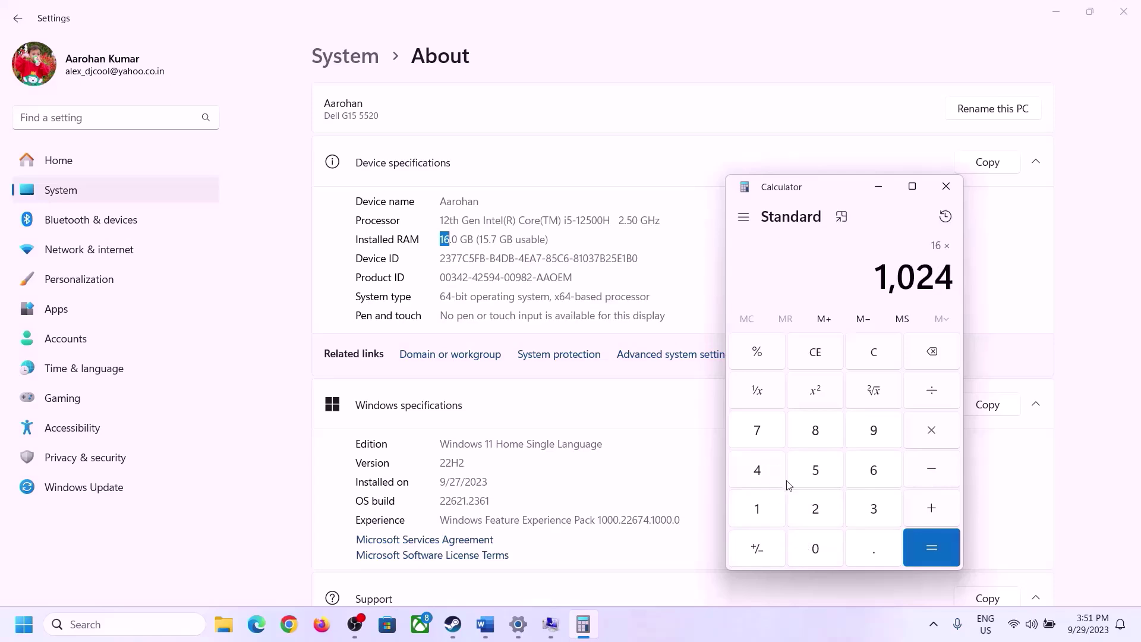
click(951, 547)
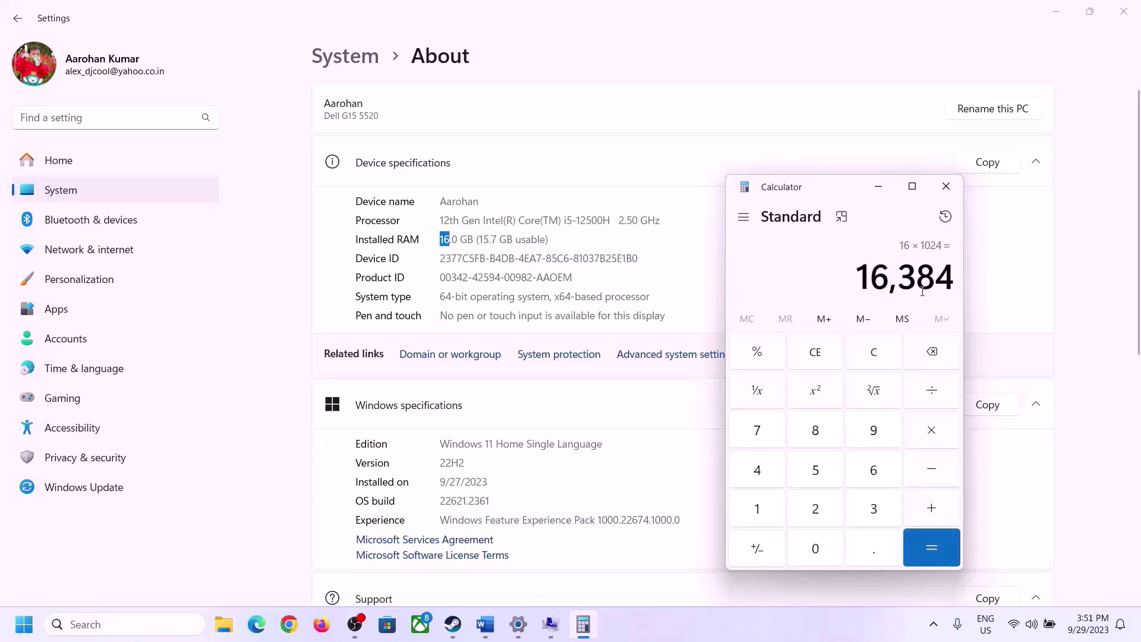
Check the sizing formulas in the Word document and multiply the RAM in MB by 3 in Calculator
click(485, 624)
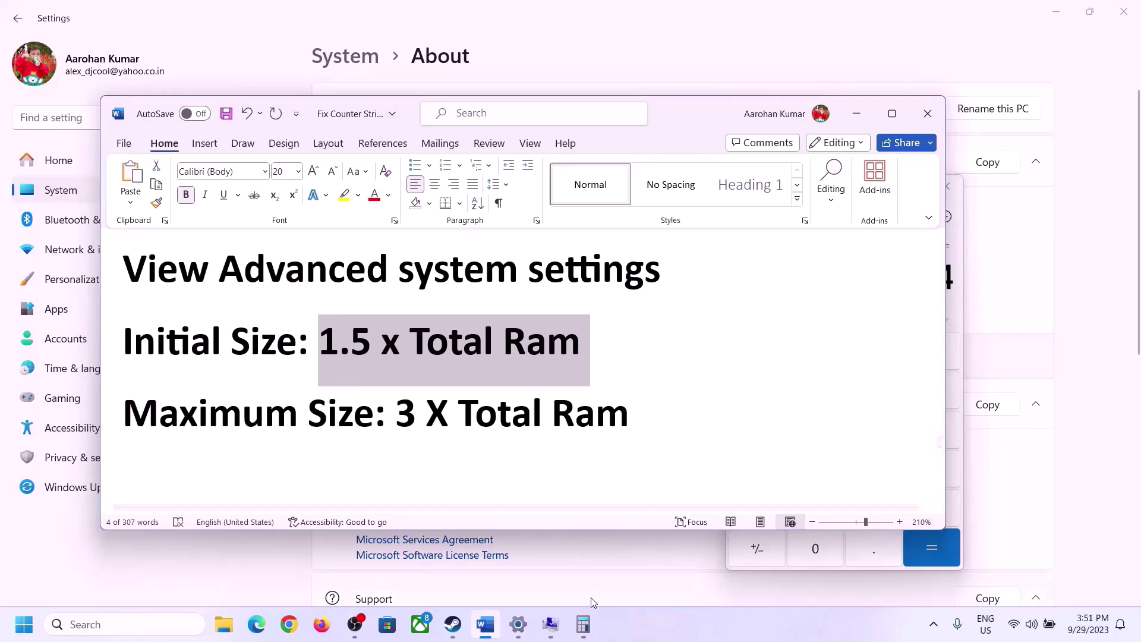
click(583, 624)
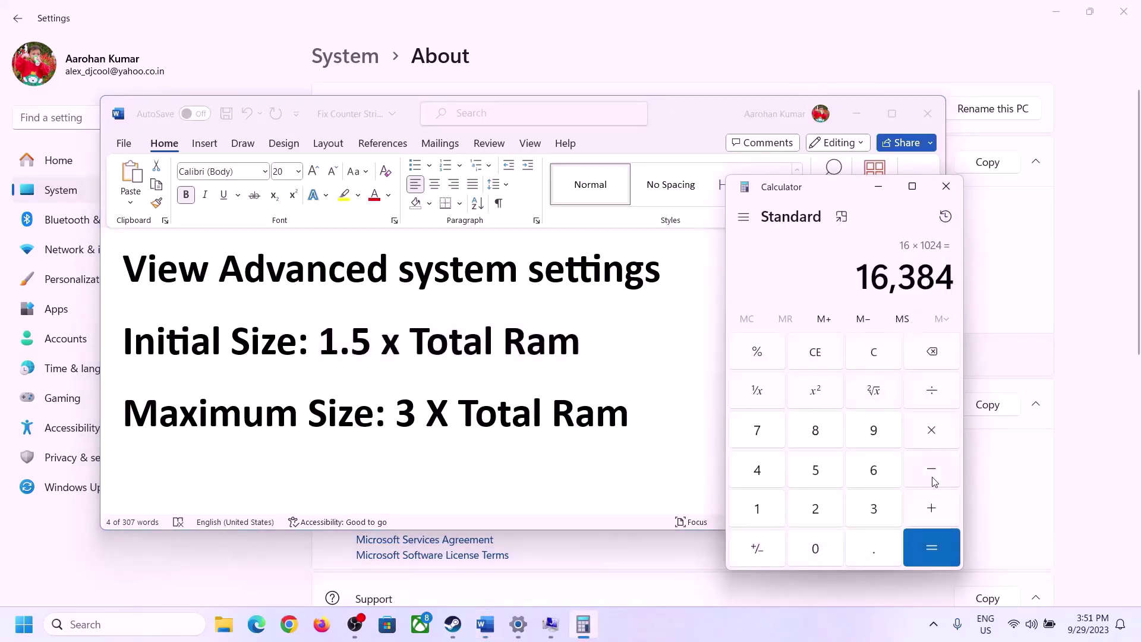
click(931, 431)
click(863, 510)
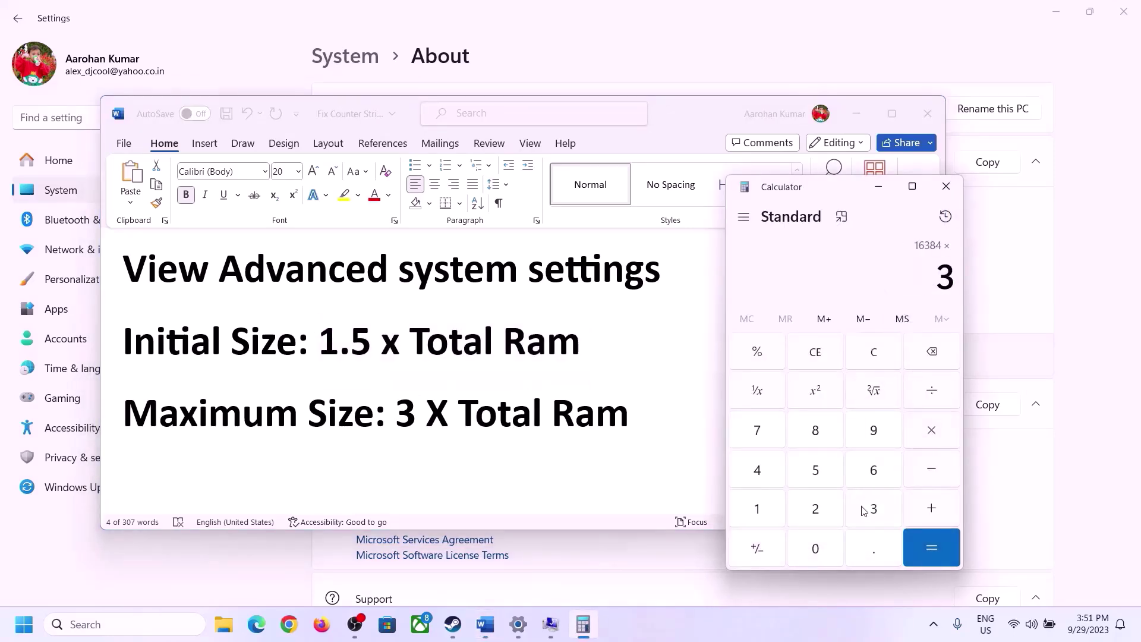
click(939, 545)
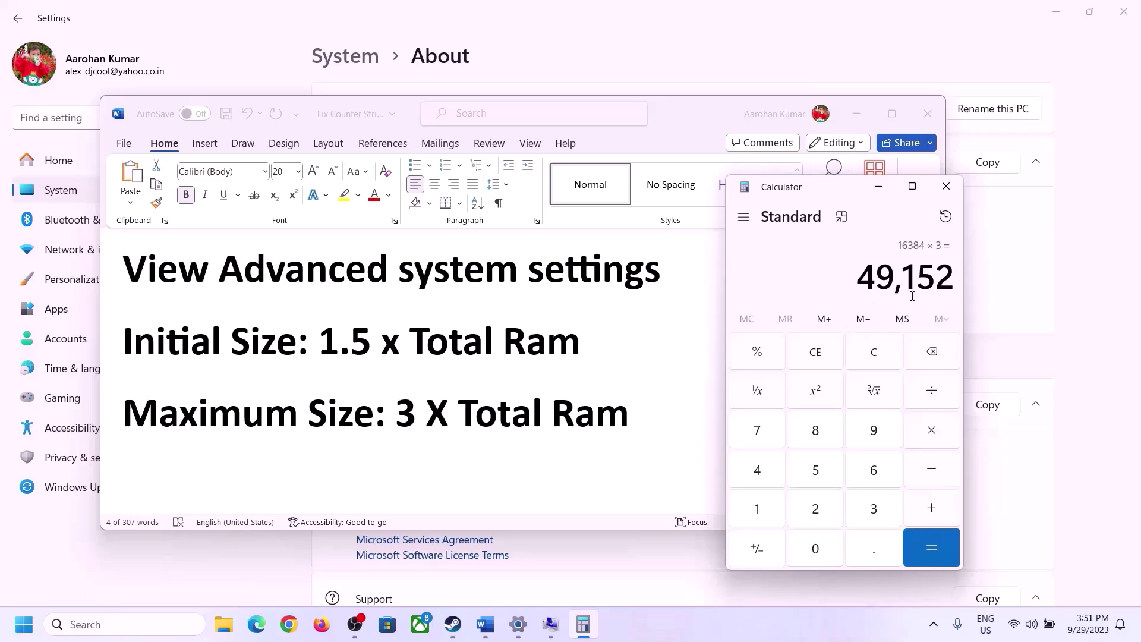
Enter 49152 MB as drive C's maximum paging file size in the Virtual Memory dialog and set the custom size
click(551, 624)
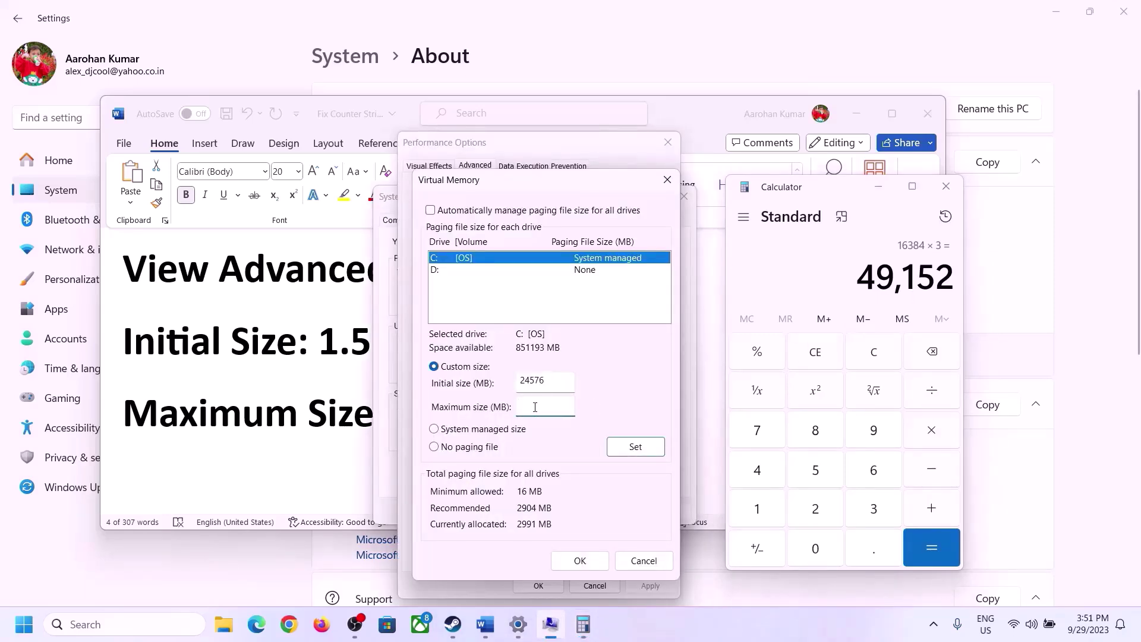
text(49152)
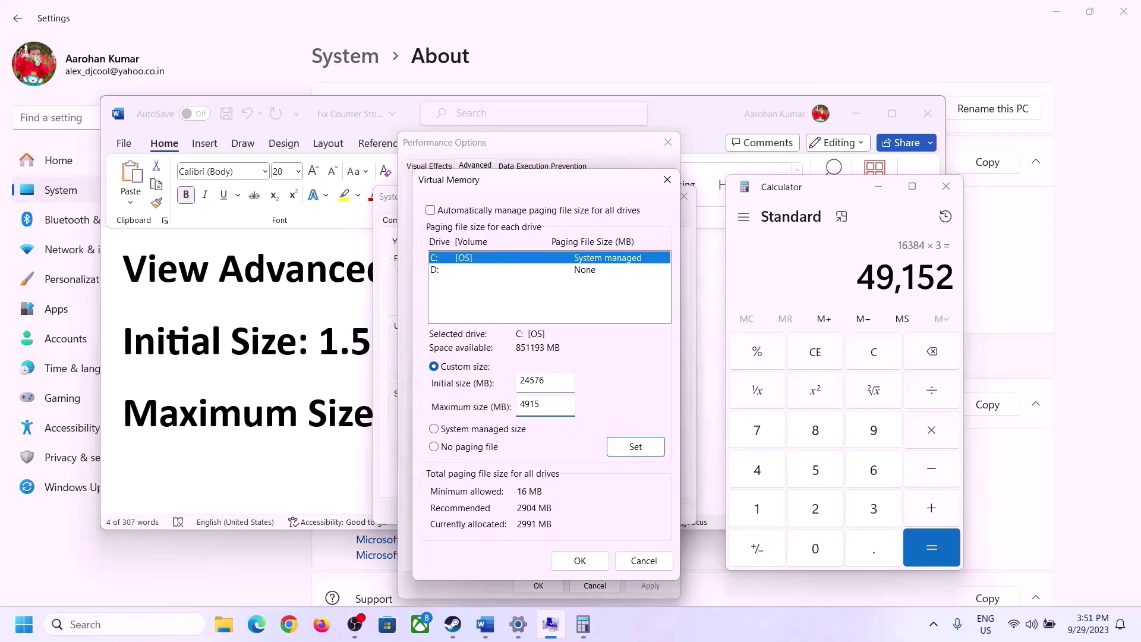
click(636, 447)
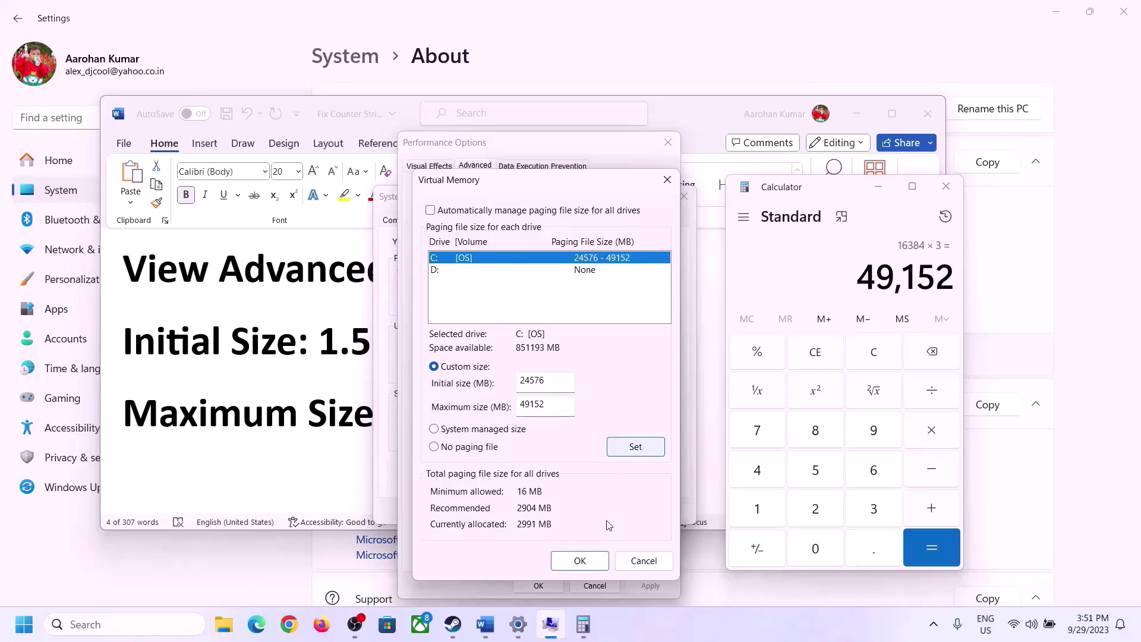
Confirm the virtual memory, performance and system properties dialogs, and dismiss the restart prompt without restarting
click(584, 560)
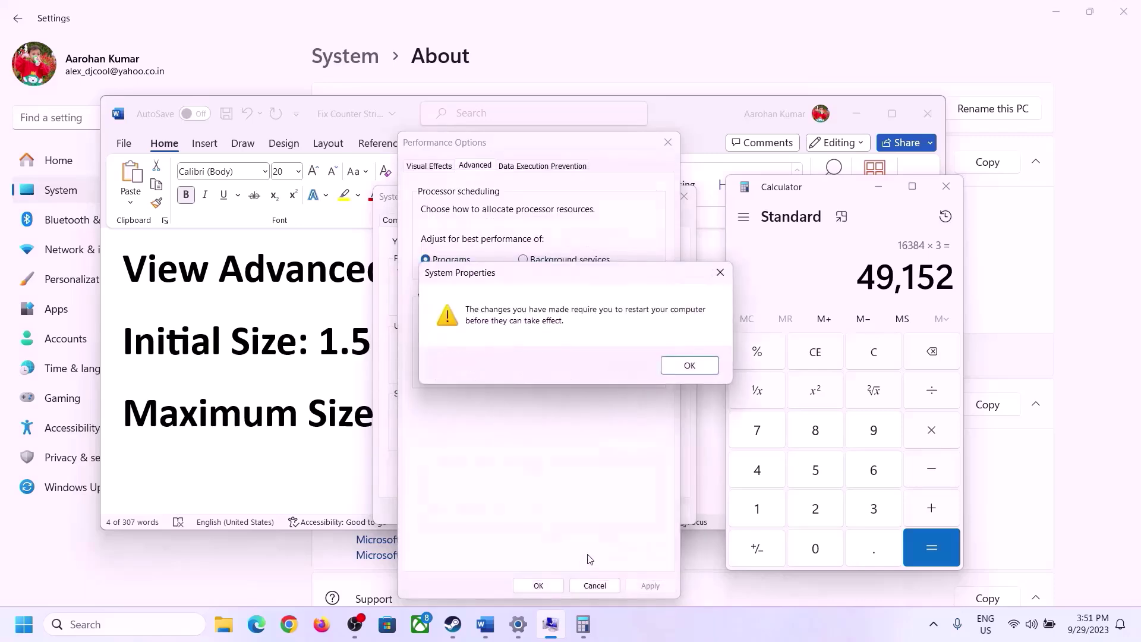
click(707, 368)
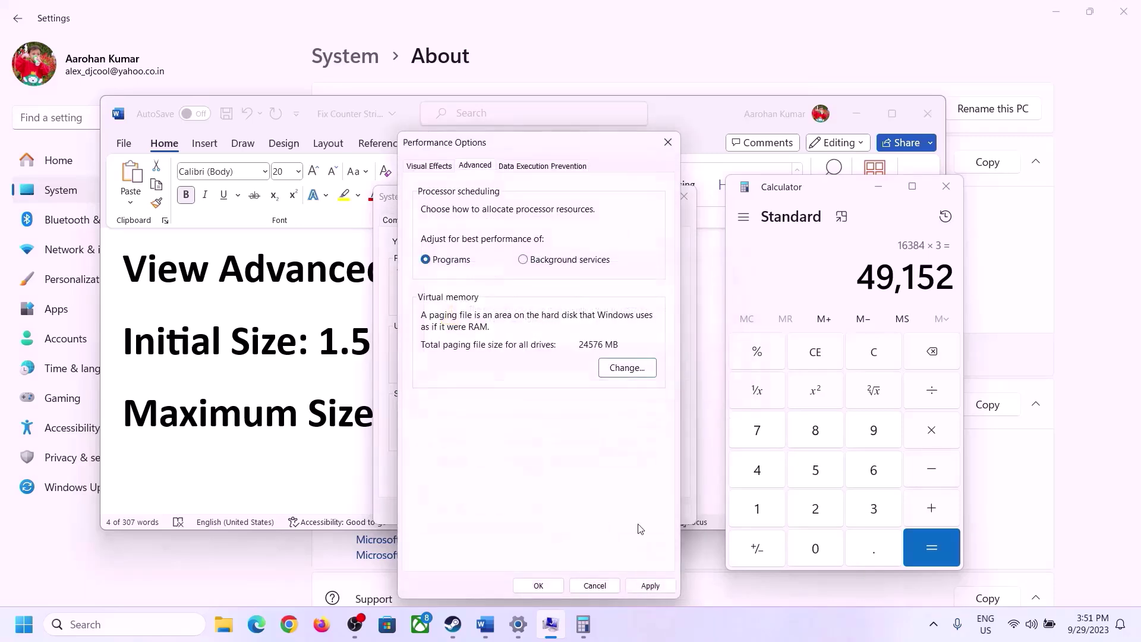
click(539, 586)
click(537, 511)
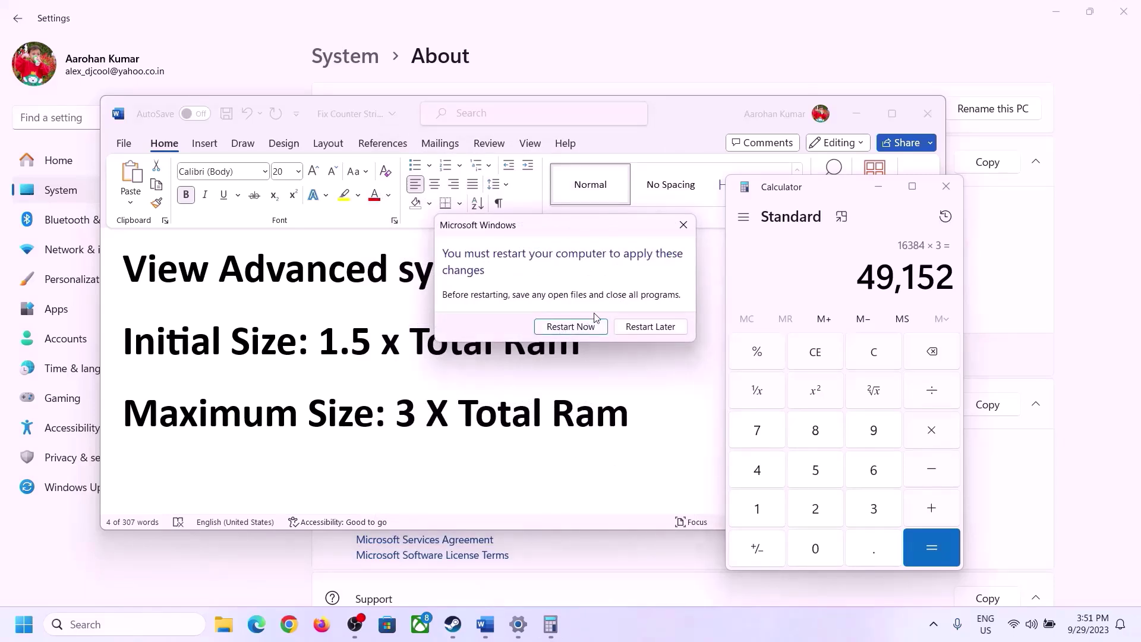
click(682, 223)
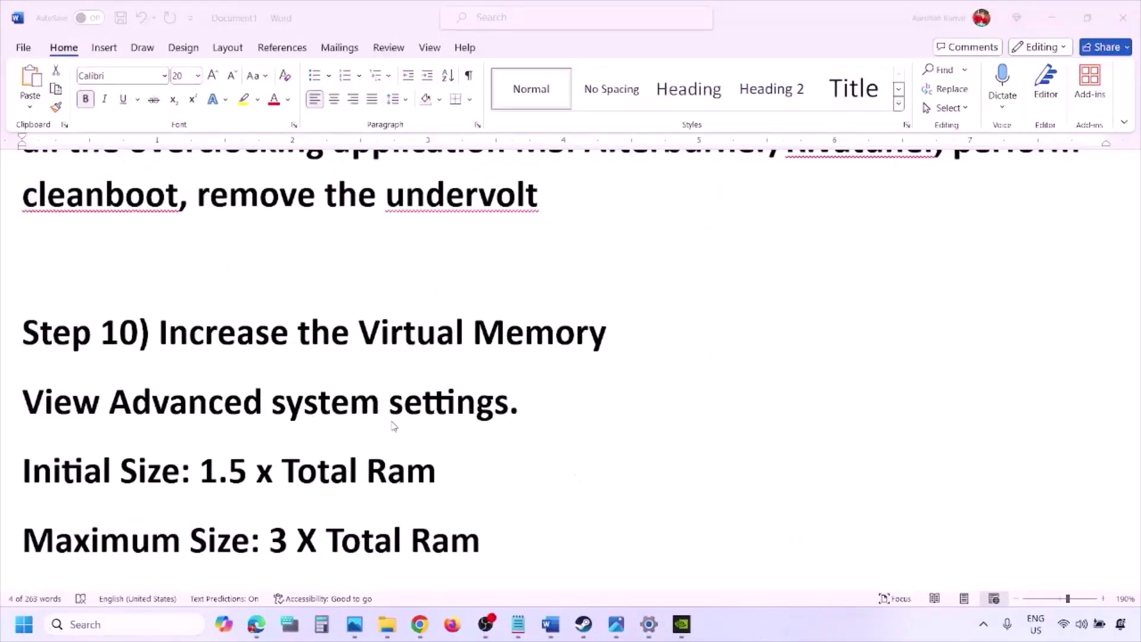
Review Step 11 on updating the BIOS in the Word document and check the laptop's battery status
scroll(393, 426, down, 4)
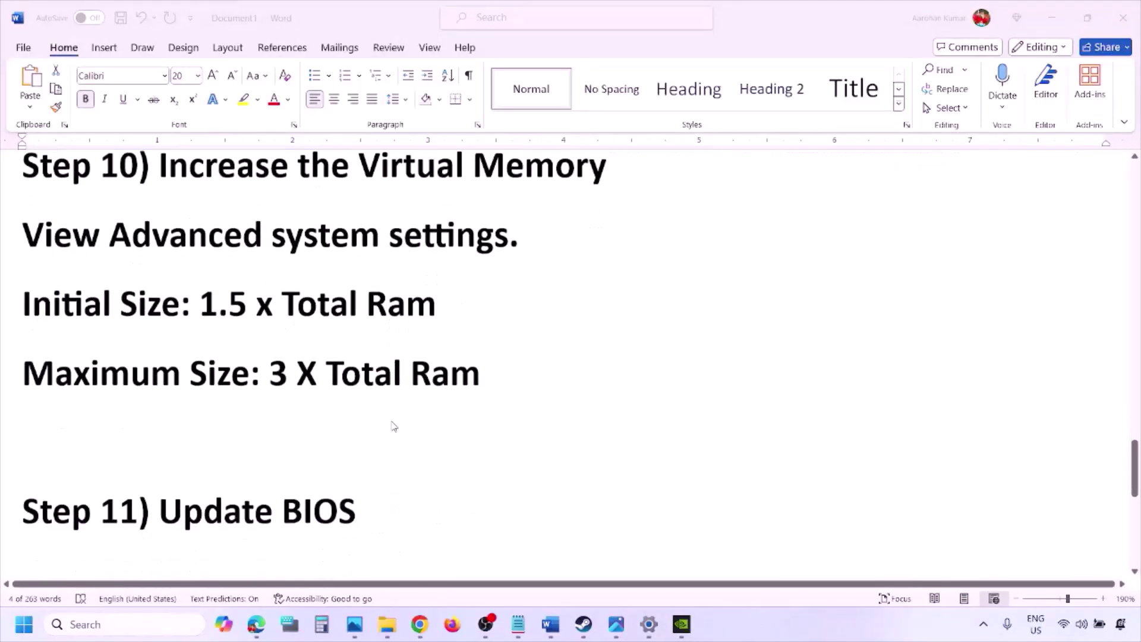
click(182, 437)
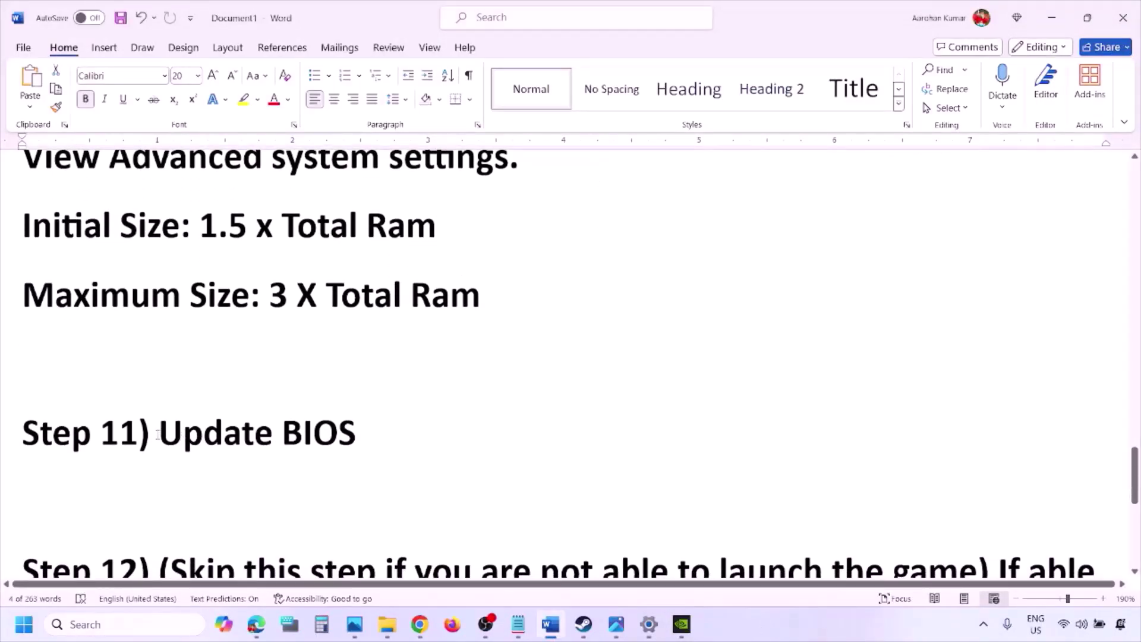
drag(158, 435, 385, 432)
click(385, 432)
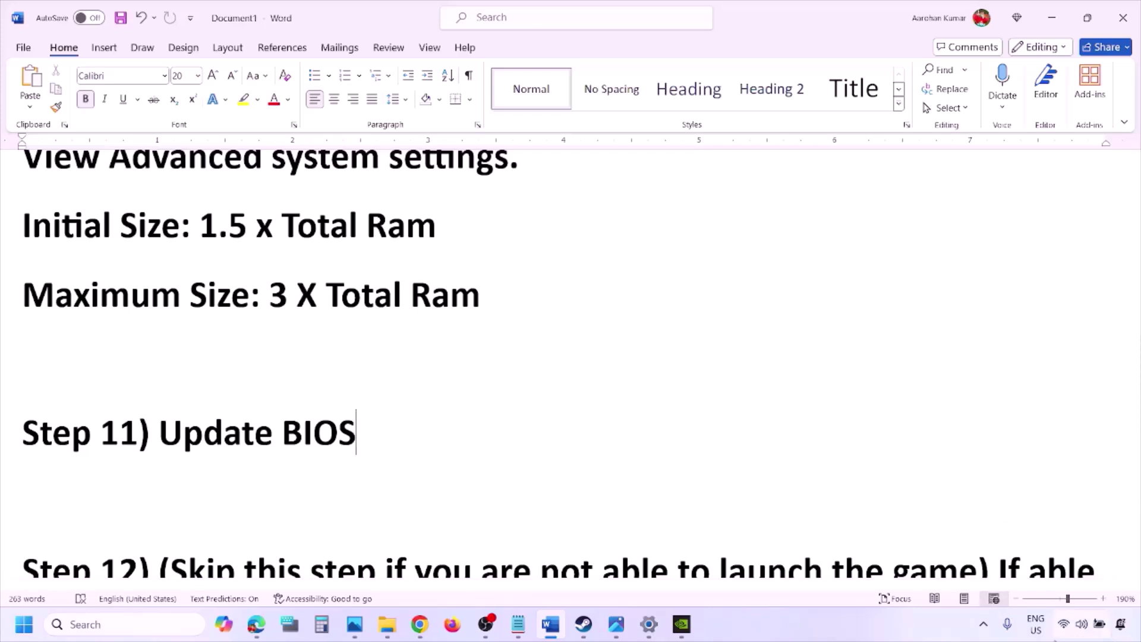
mouse_move(1101, 631)
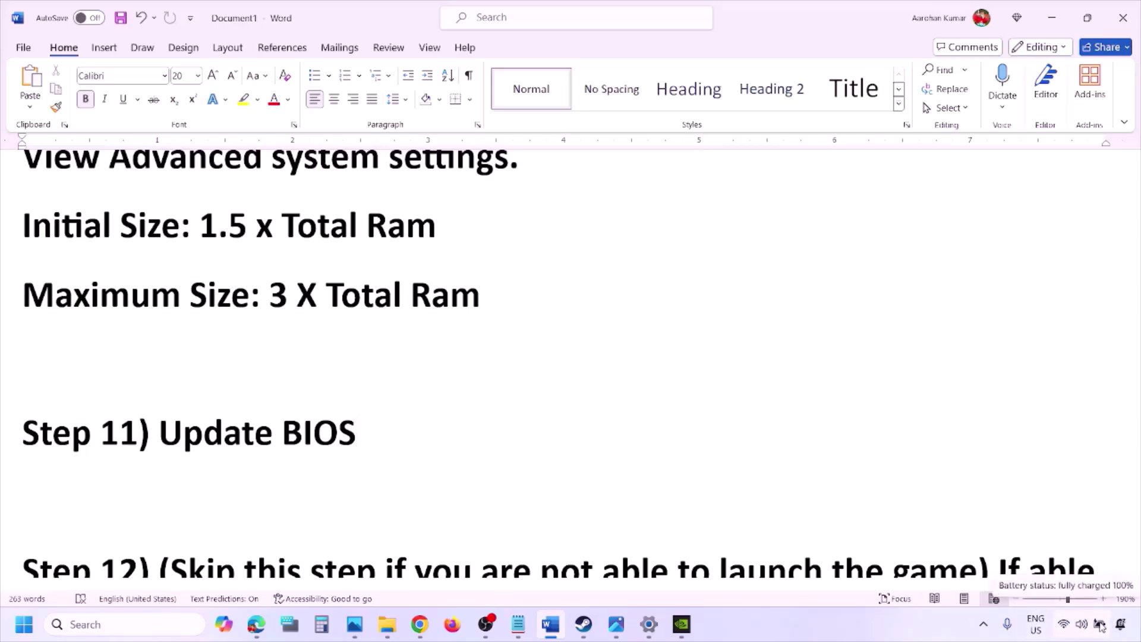
click(891, 626)
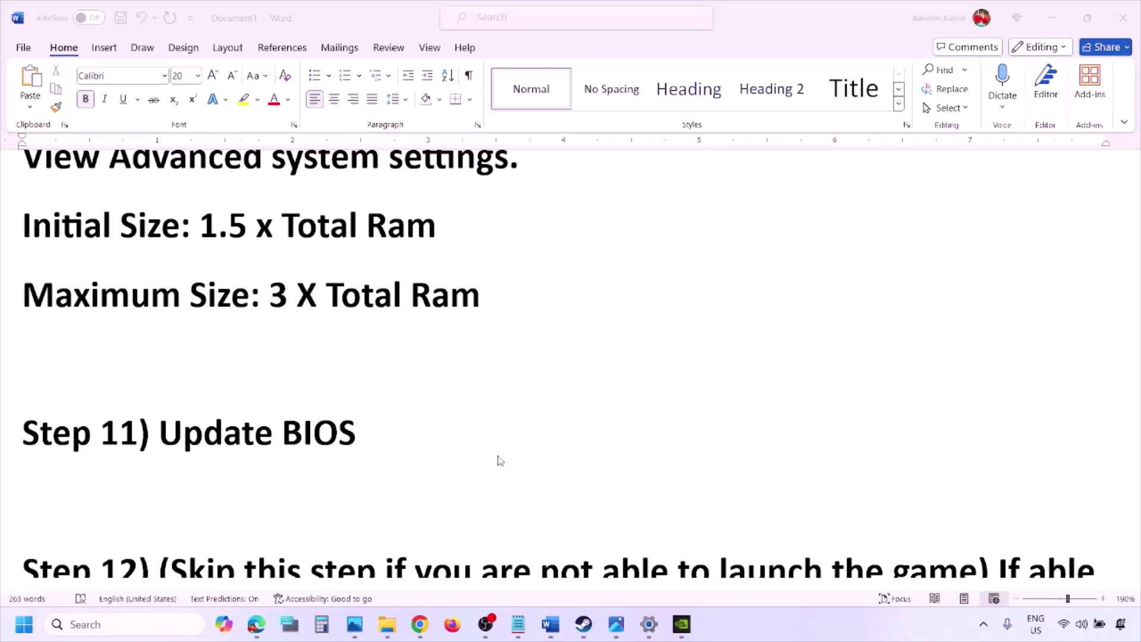
Read through Step 12 on windowed mode and lower video settings, highlighting its graphics preset advice
scroll(498, 461, down, 3)
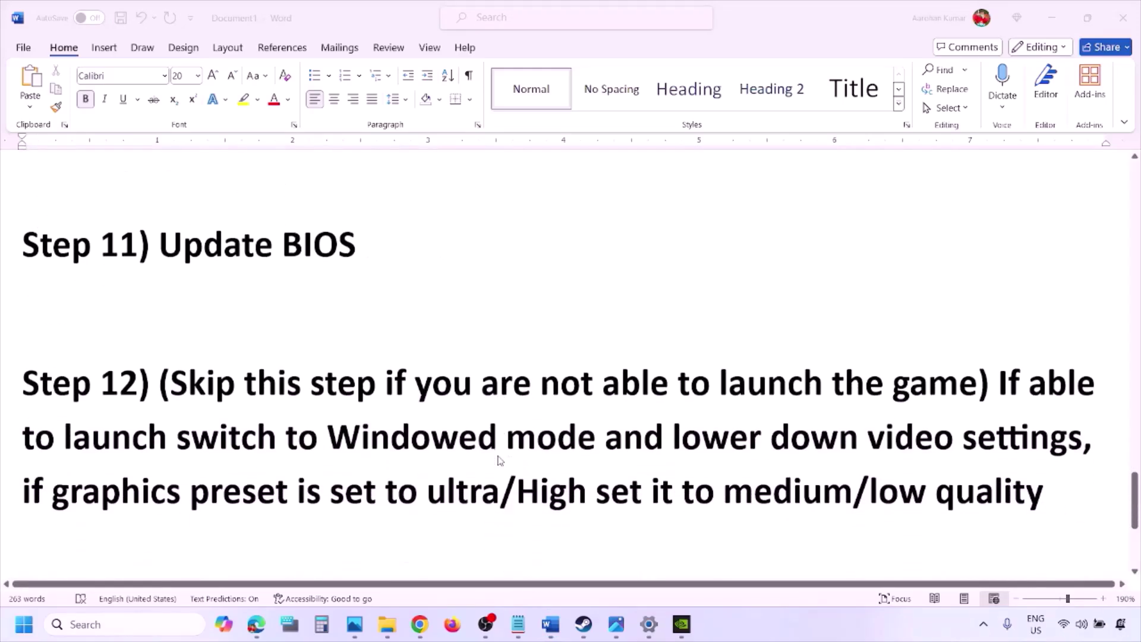
key(alt+Tab)
drag(173, 387, 1083, 440)
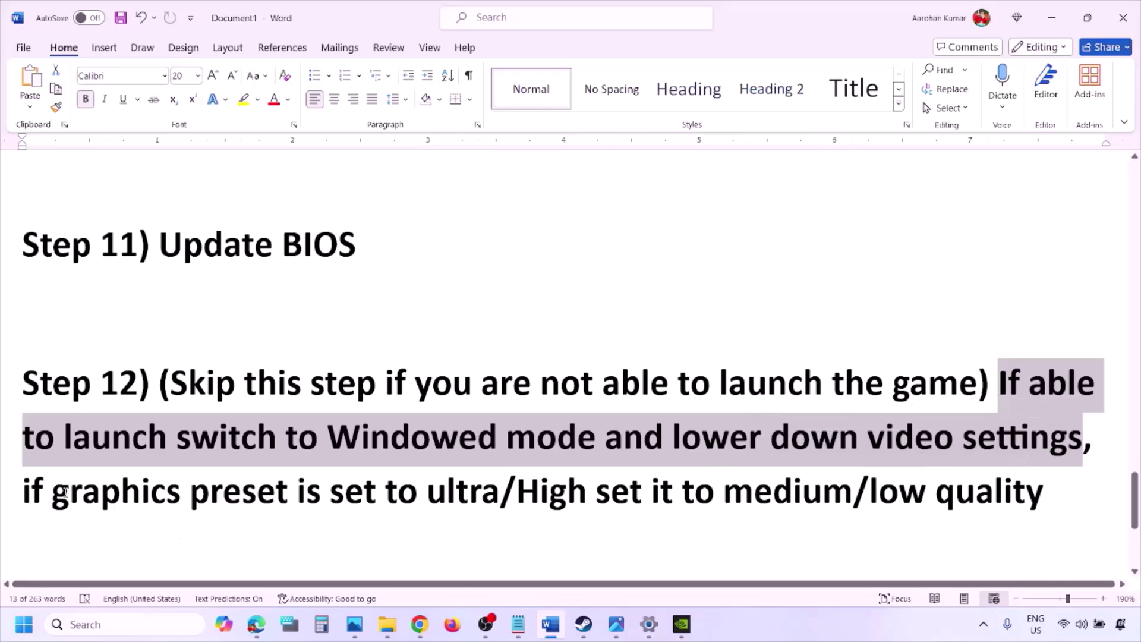
drag(62, 492, 650, 497)
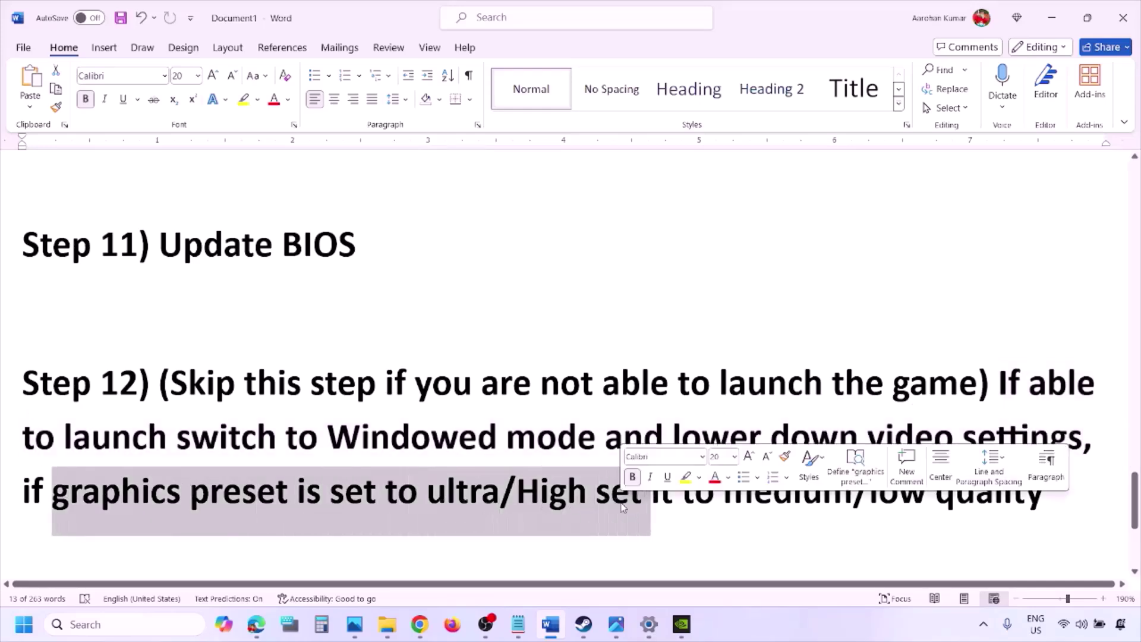
drag(760, 487, 966, 488)
click(538, 440)
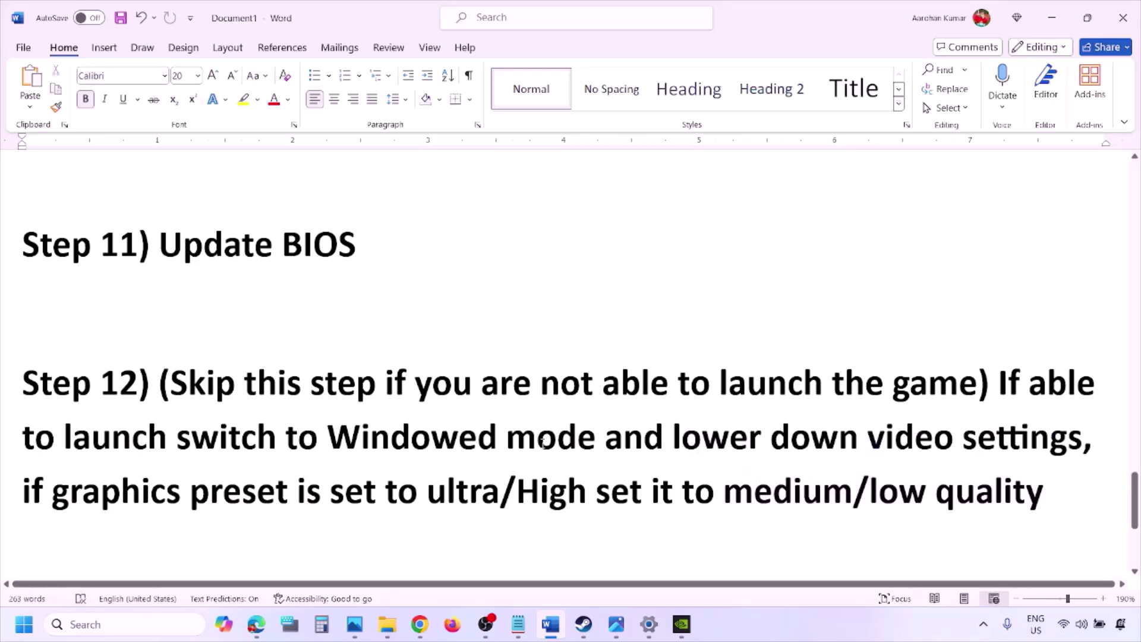